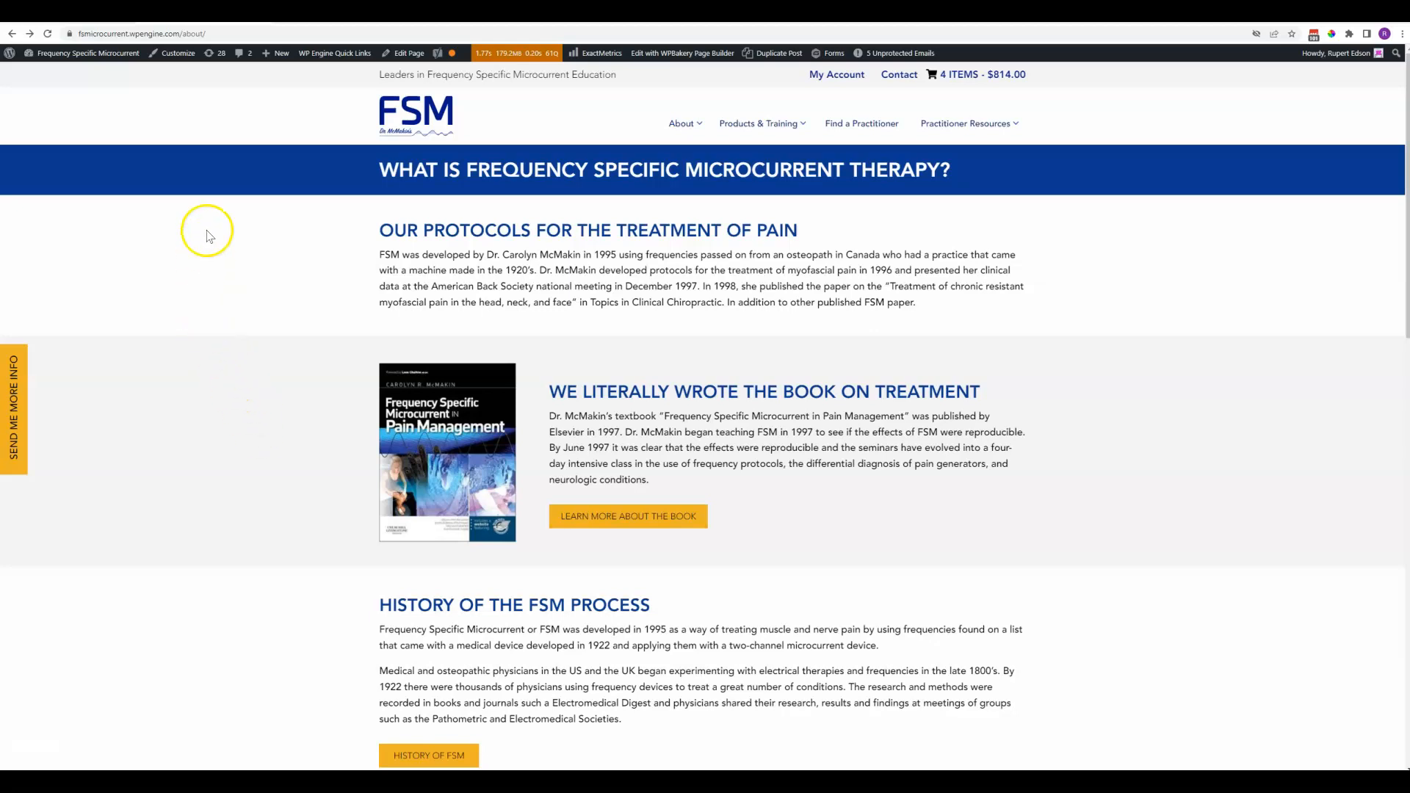
# - Review the published About page from its main heading through the sections to the practitioner videos and back up
pyautogui.scroll(-2, 841, 392)
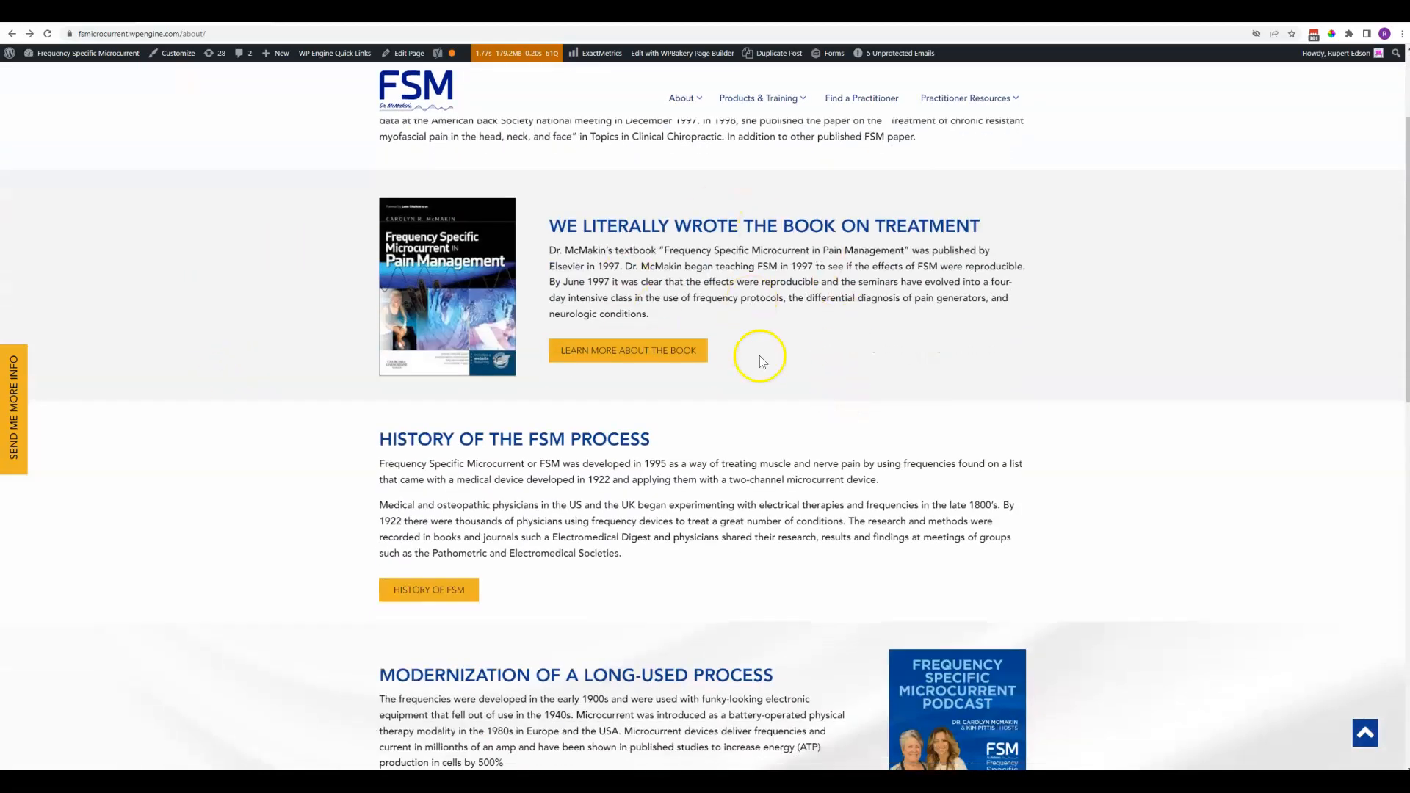
pyautogui.scroll(-1, 825, 390)
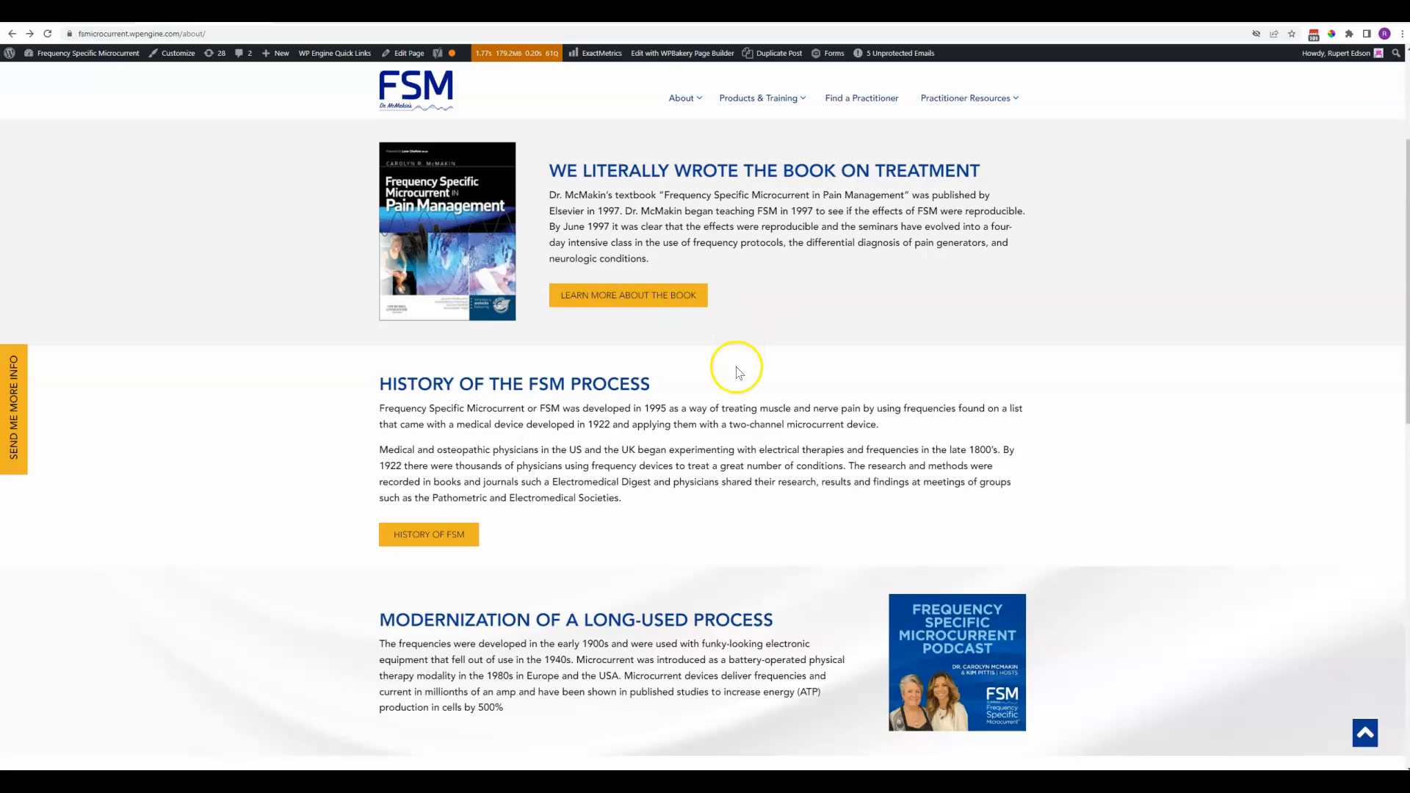
pyautogui.scroll(-2, 727, 367)
pyautogui.scroll(-5, 719, 510)
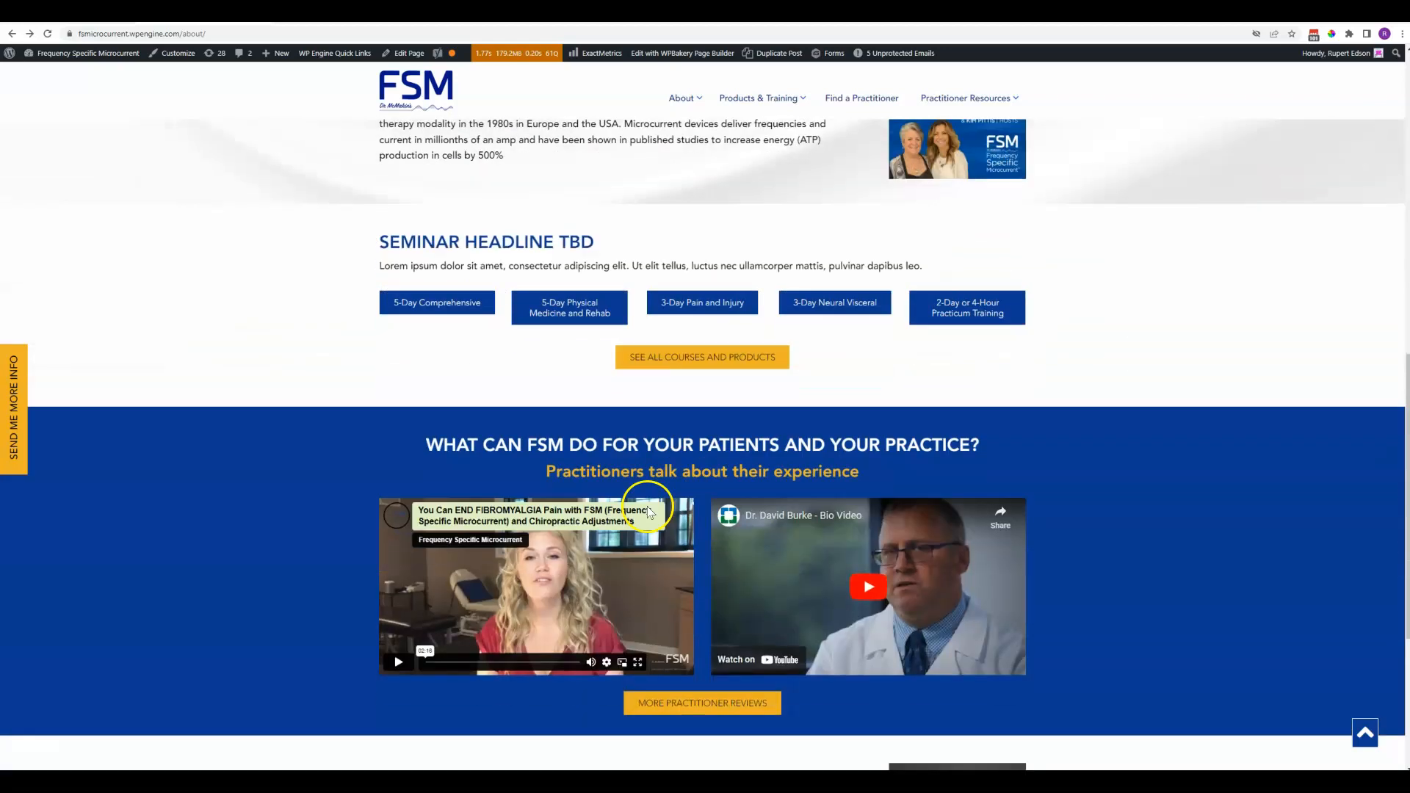
pyautogui.scroll(7, 538, 512)
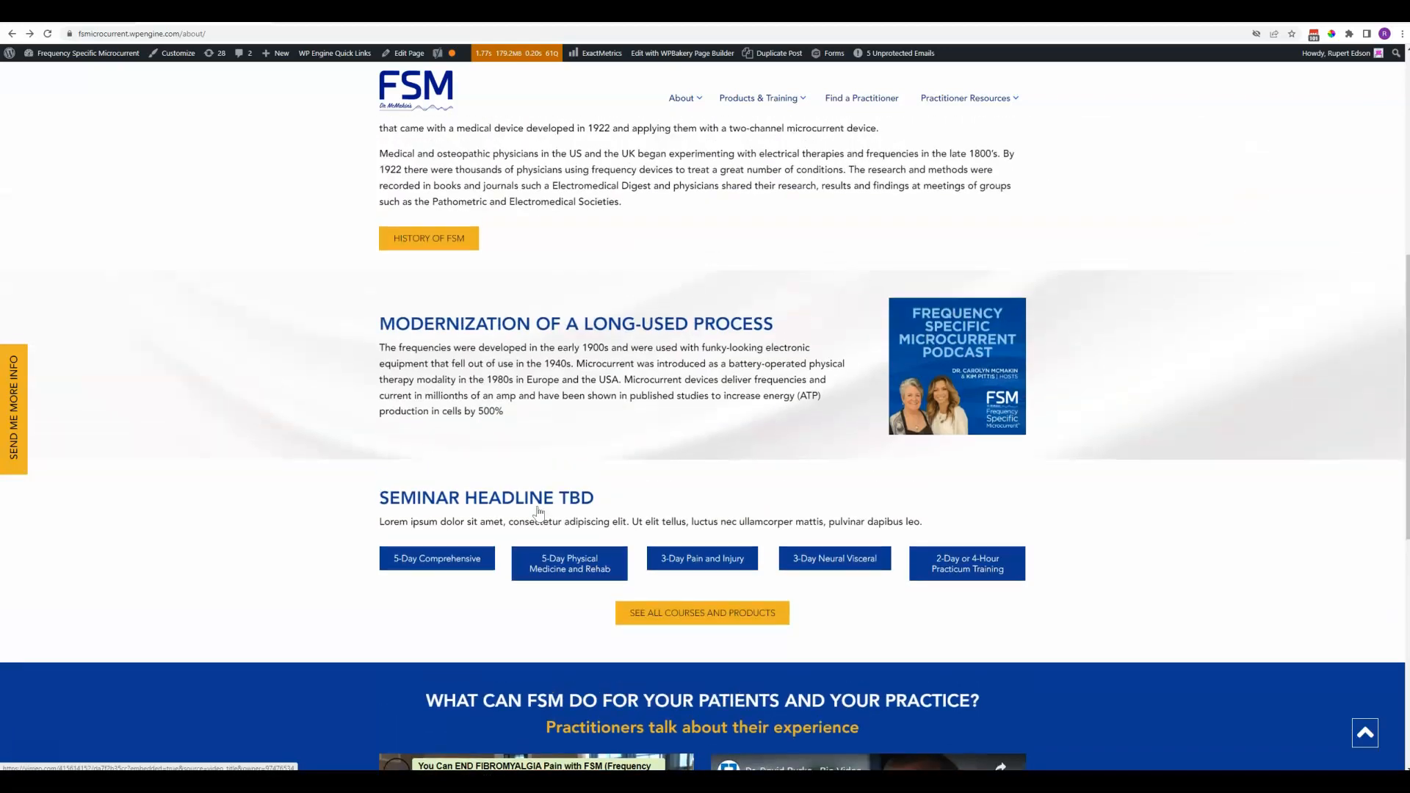
pyautogui.scroll(4, 538, 512)
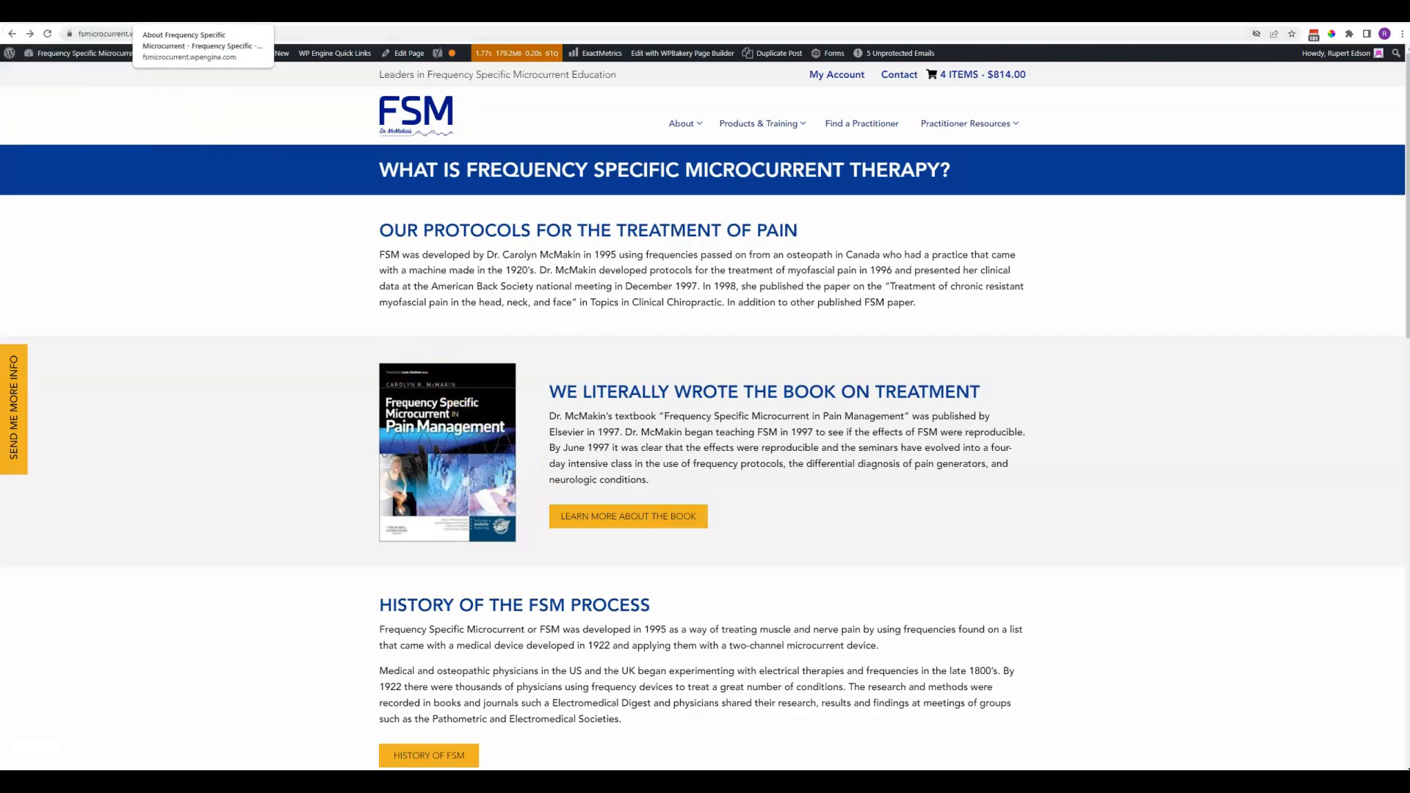
pyautogui.click(196, 28)
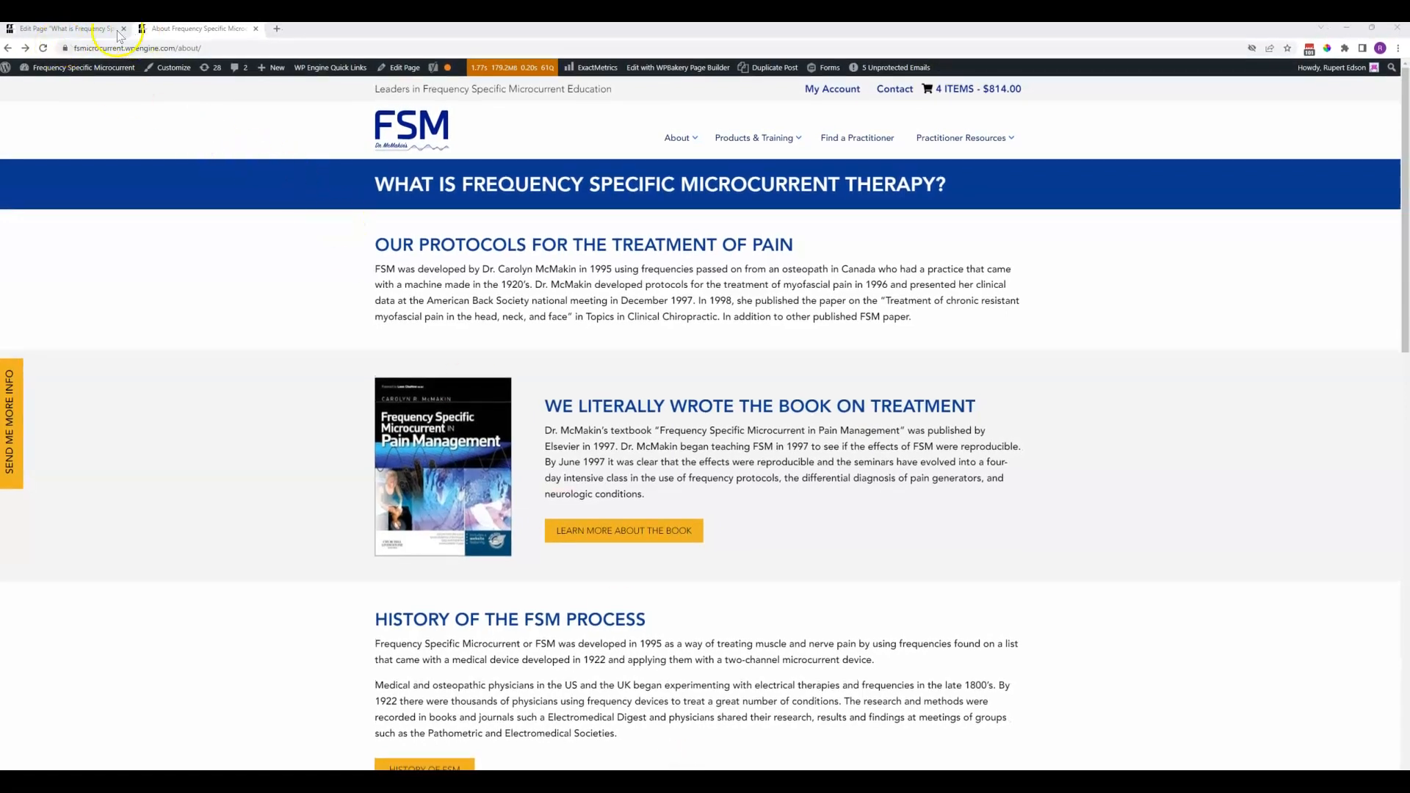
# - Compare the published About page with its backend page editor and view the editor's title area and first content rows
pyautogui.click(93, 33)
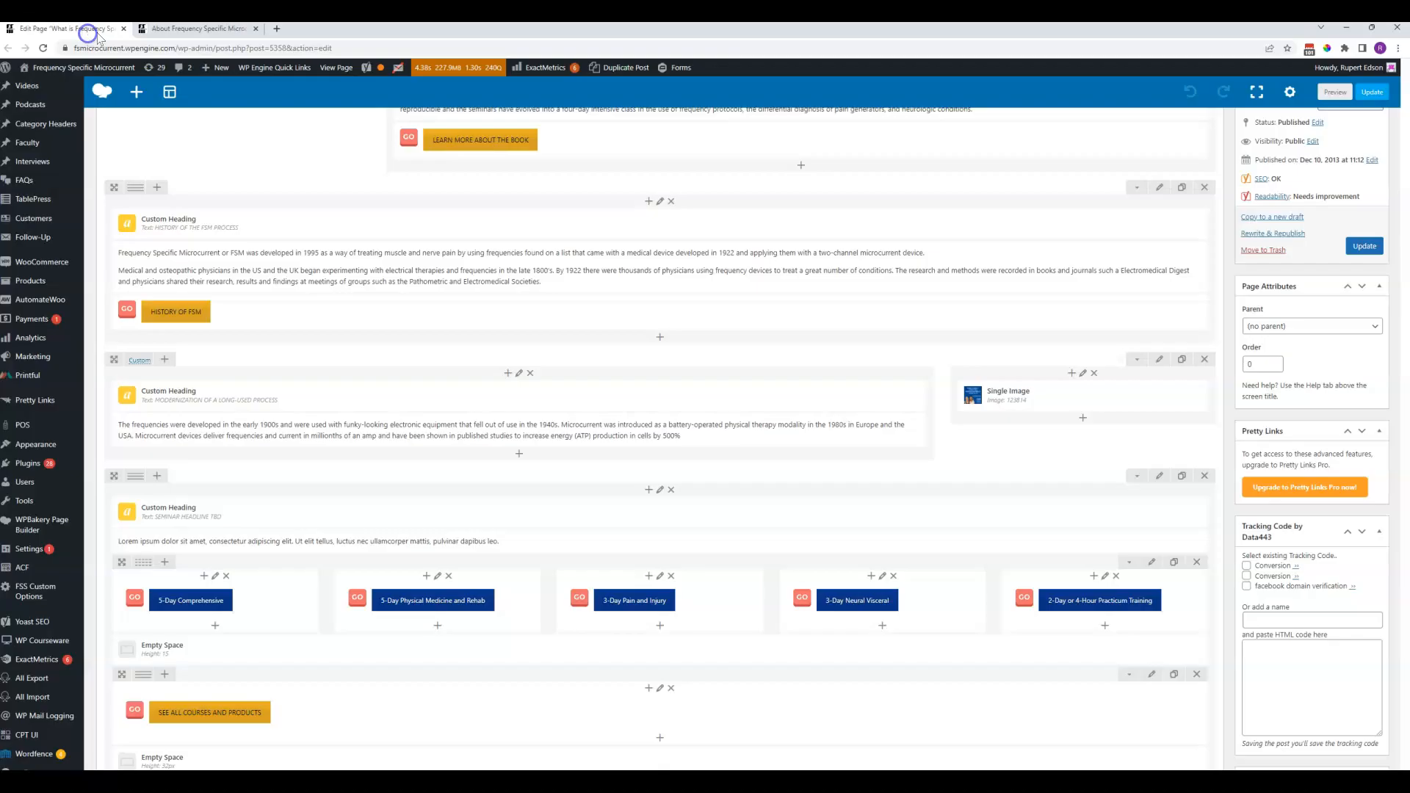
pyautogui.click(167, 31)
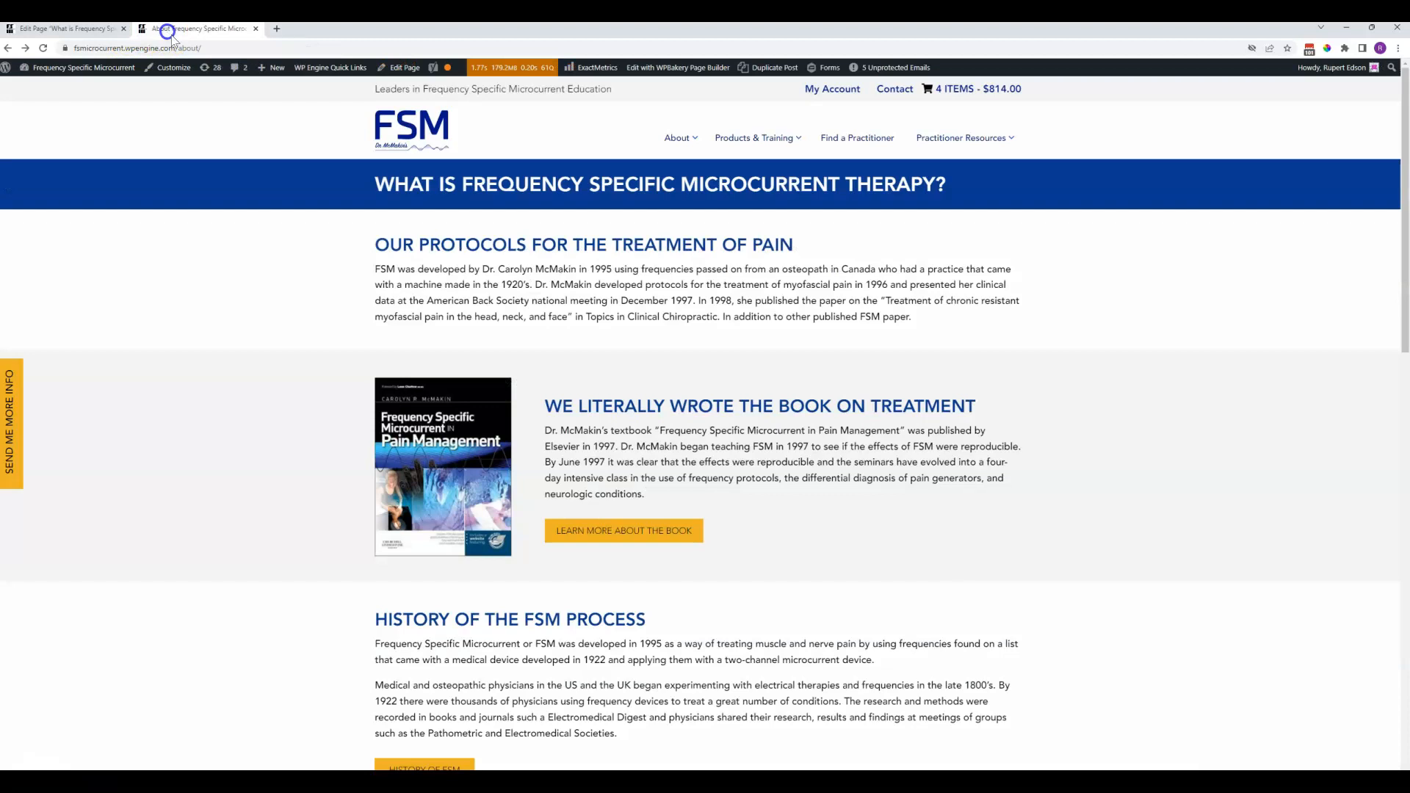
pyautogui.click(62, 29)
pyautogui.scroll(9, 245, 239)
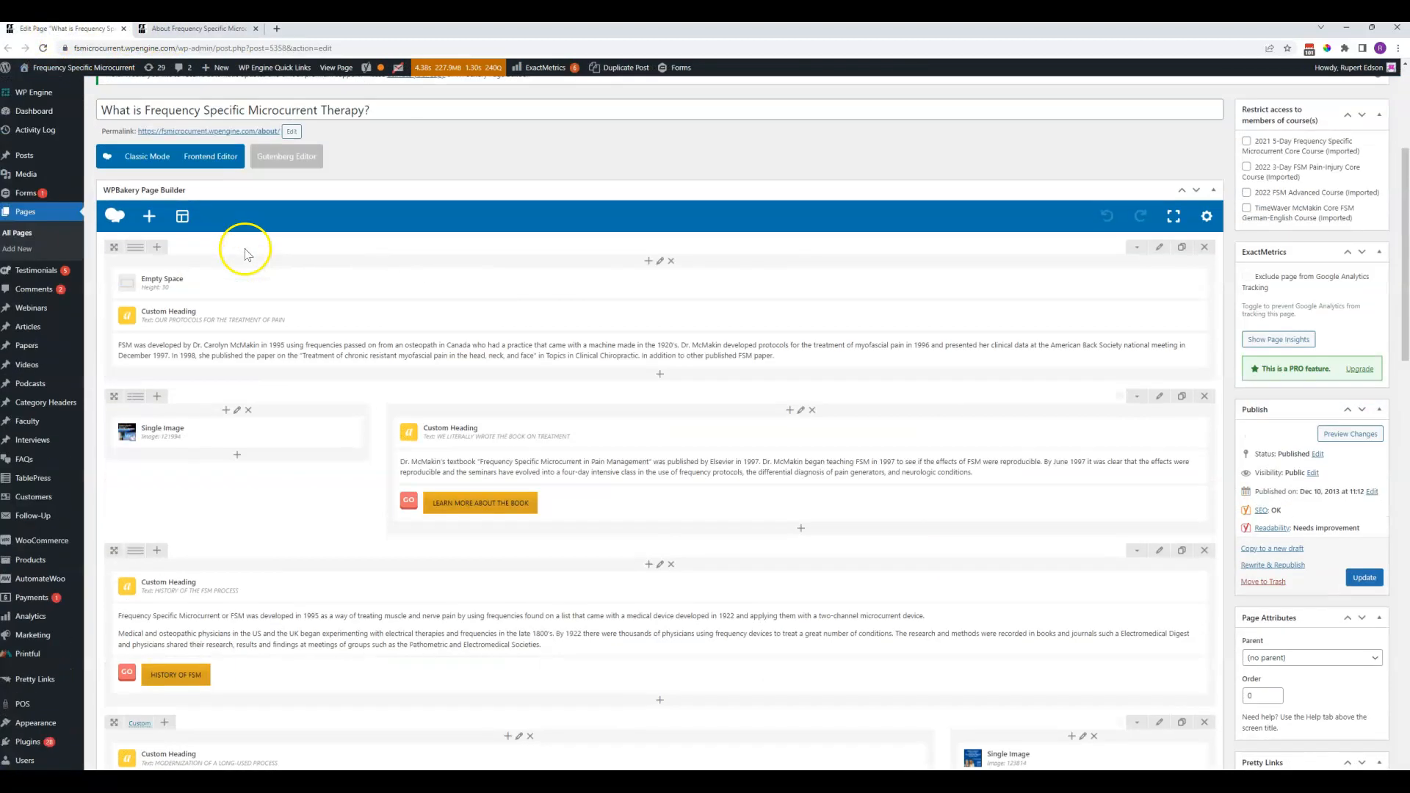
pyautogui.scroll(-2, 246, 252)
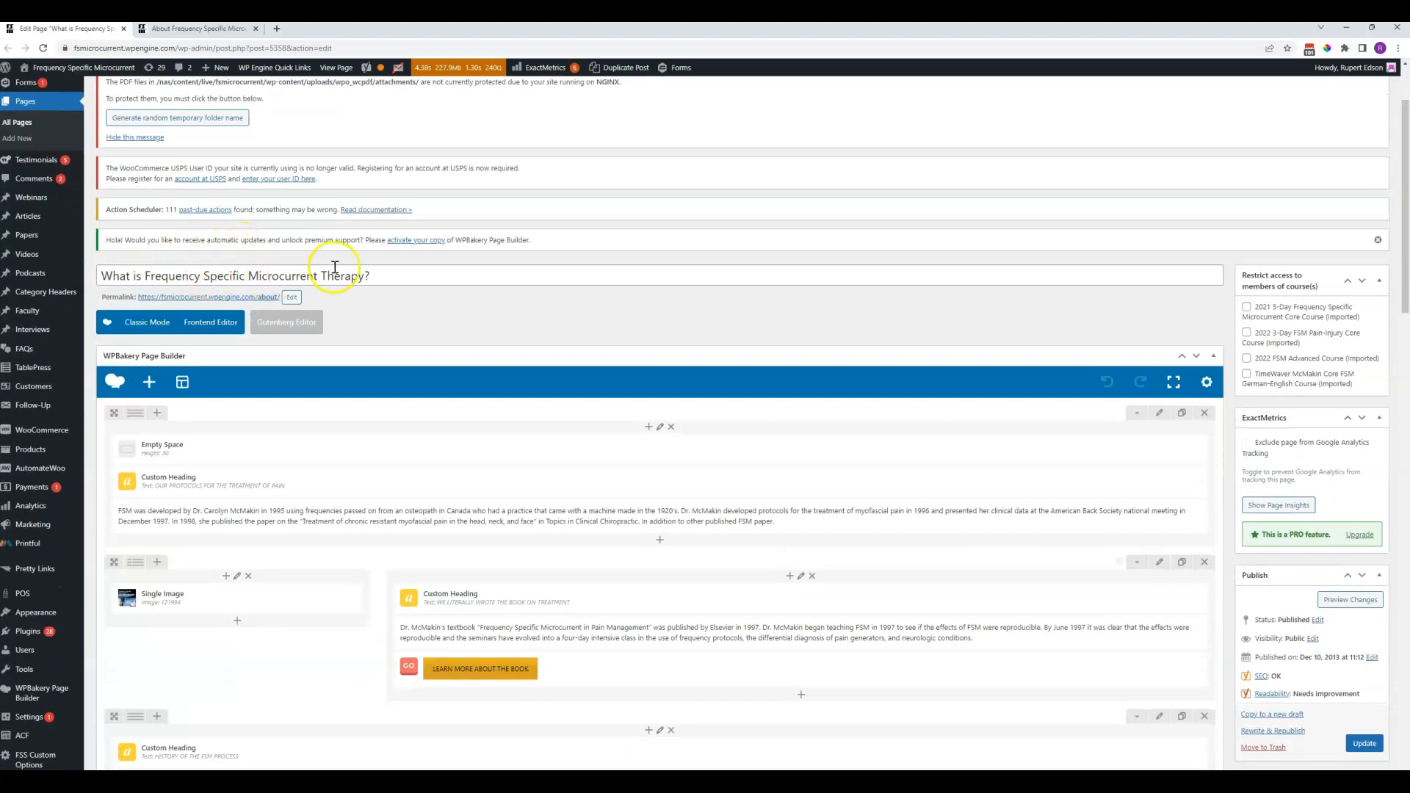
# - Highlight the page title in the editor and compare it with the main heading on the published About page
pyautogui.moveTo(403, 274); pyautogui.dragTo(85, 278)
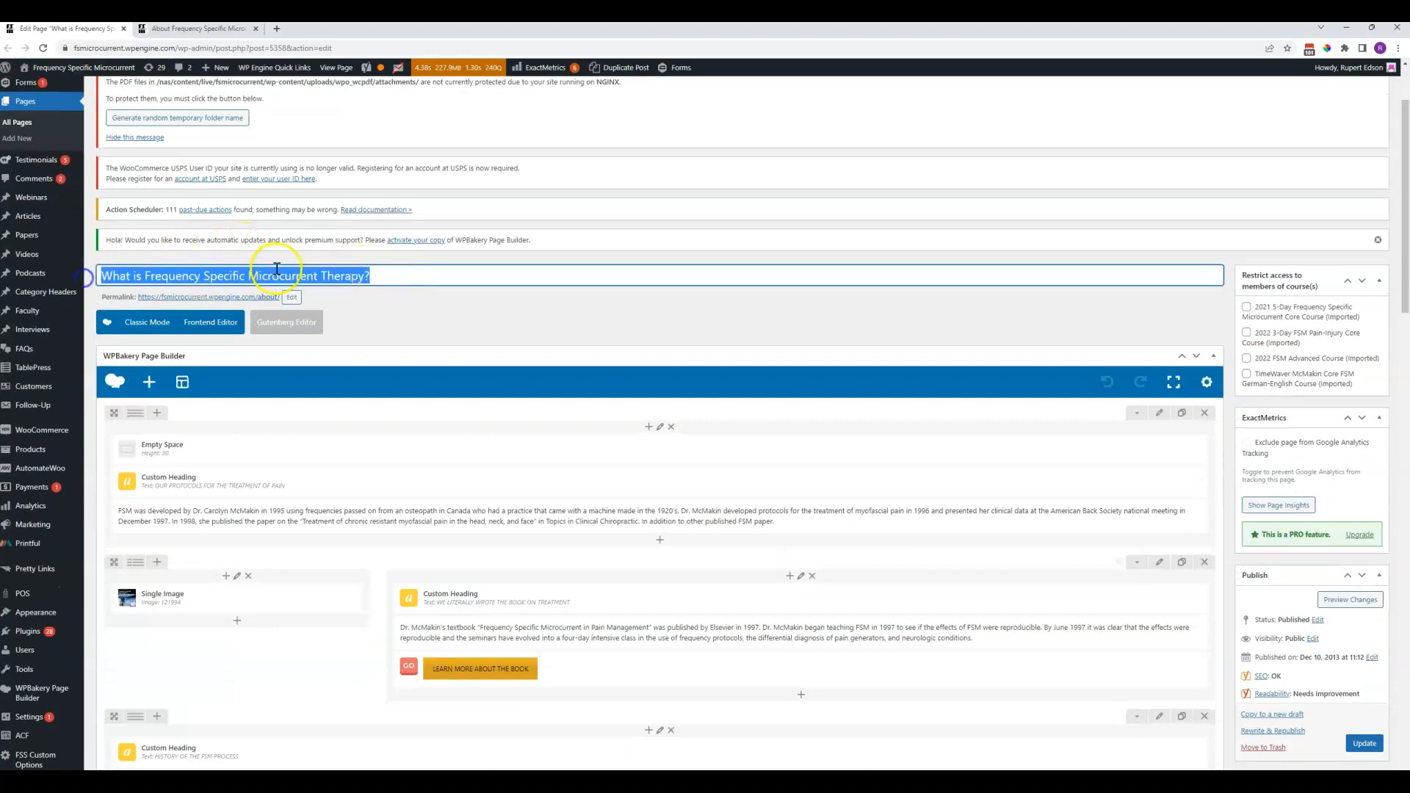
pyautogui.click(197, 28)
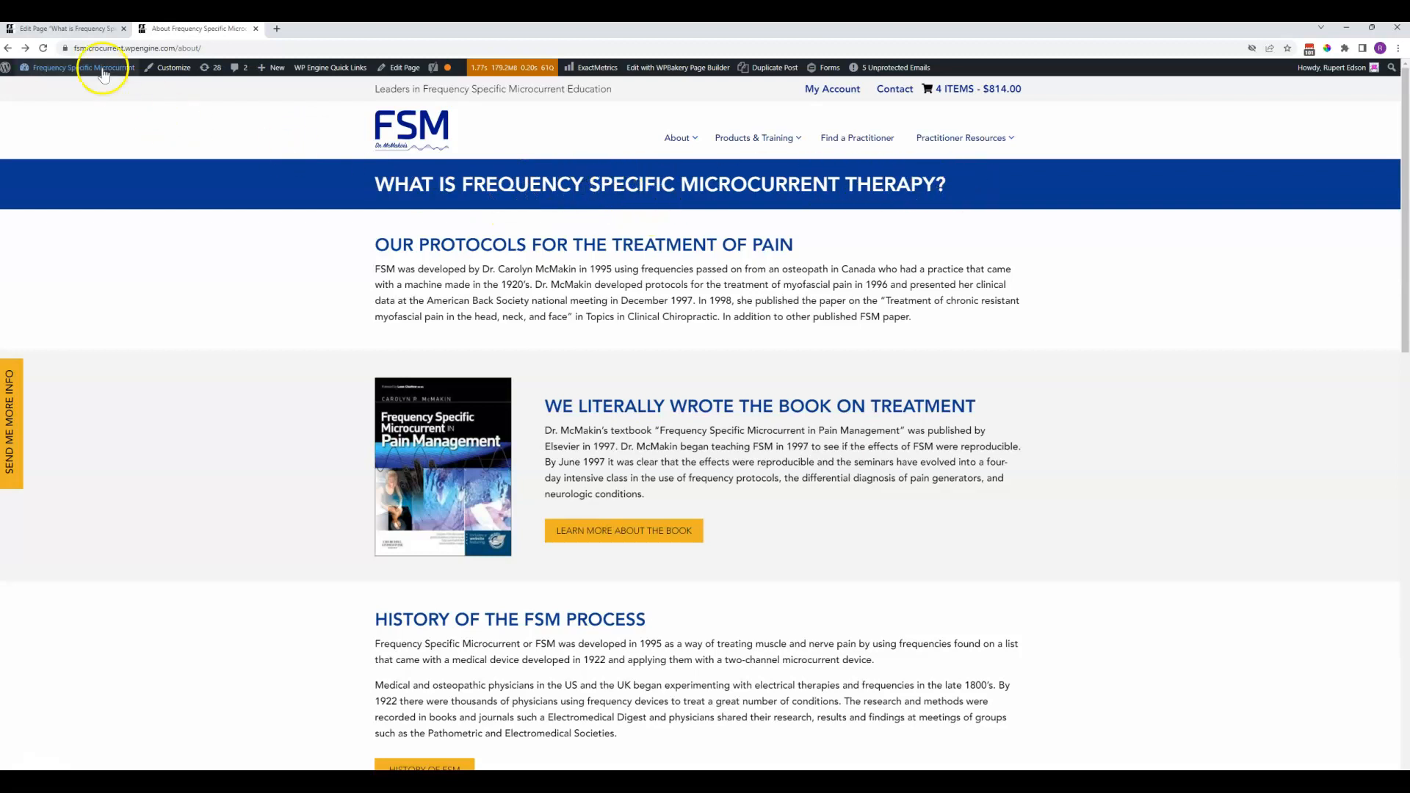
pyautogui.click(74, 33)
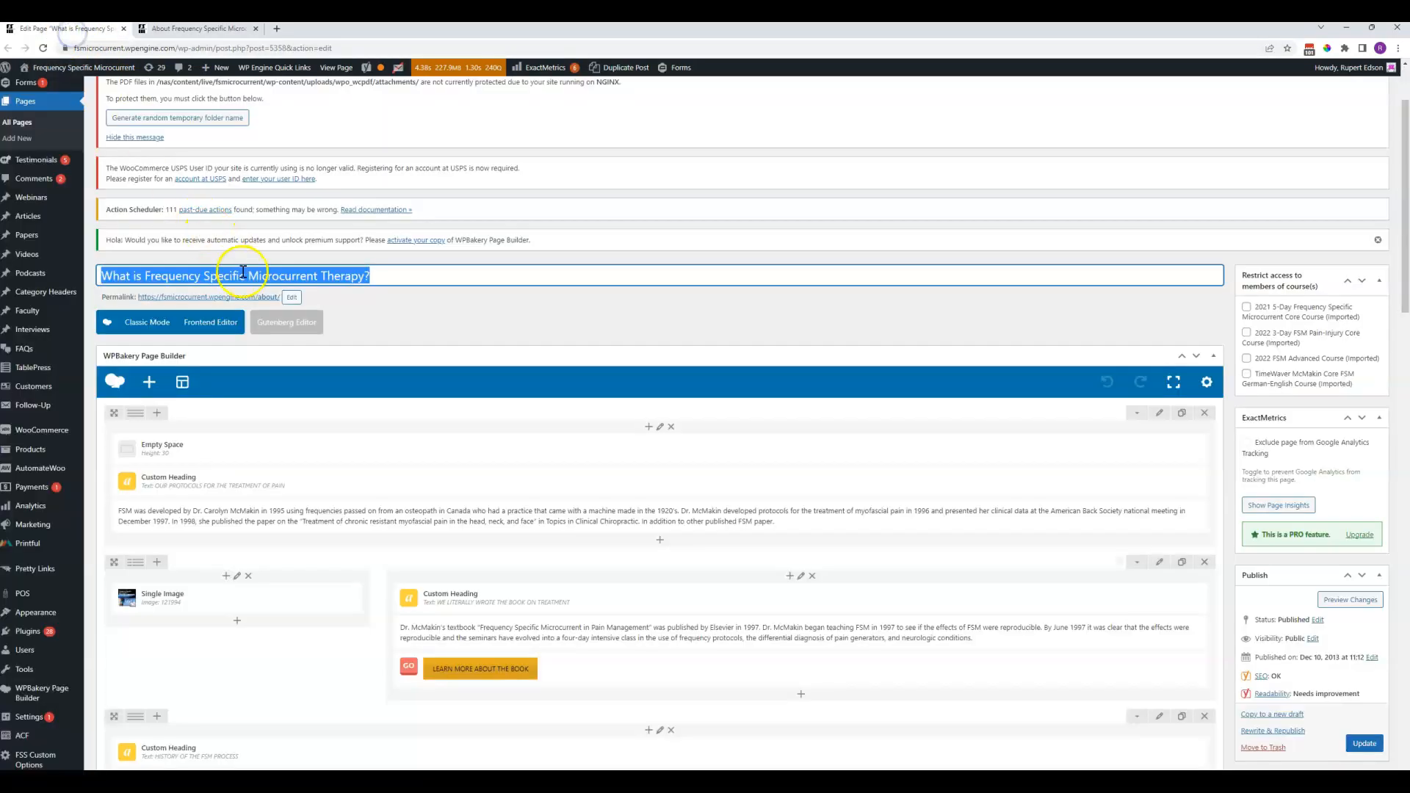
pyautogui.tripleClick(221, 273)
# - Examine the column layout options for the row containing the book image and its text
pyautogui.scroll(-1, 220, 273)
pyautogui.scroll(-1, 167, 345)
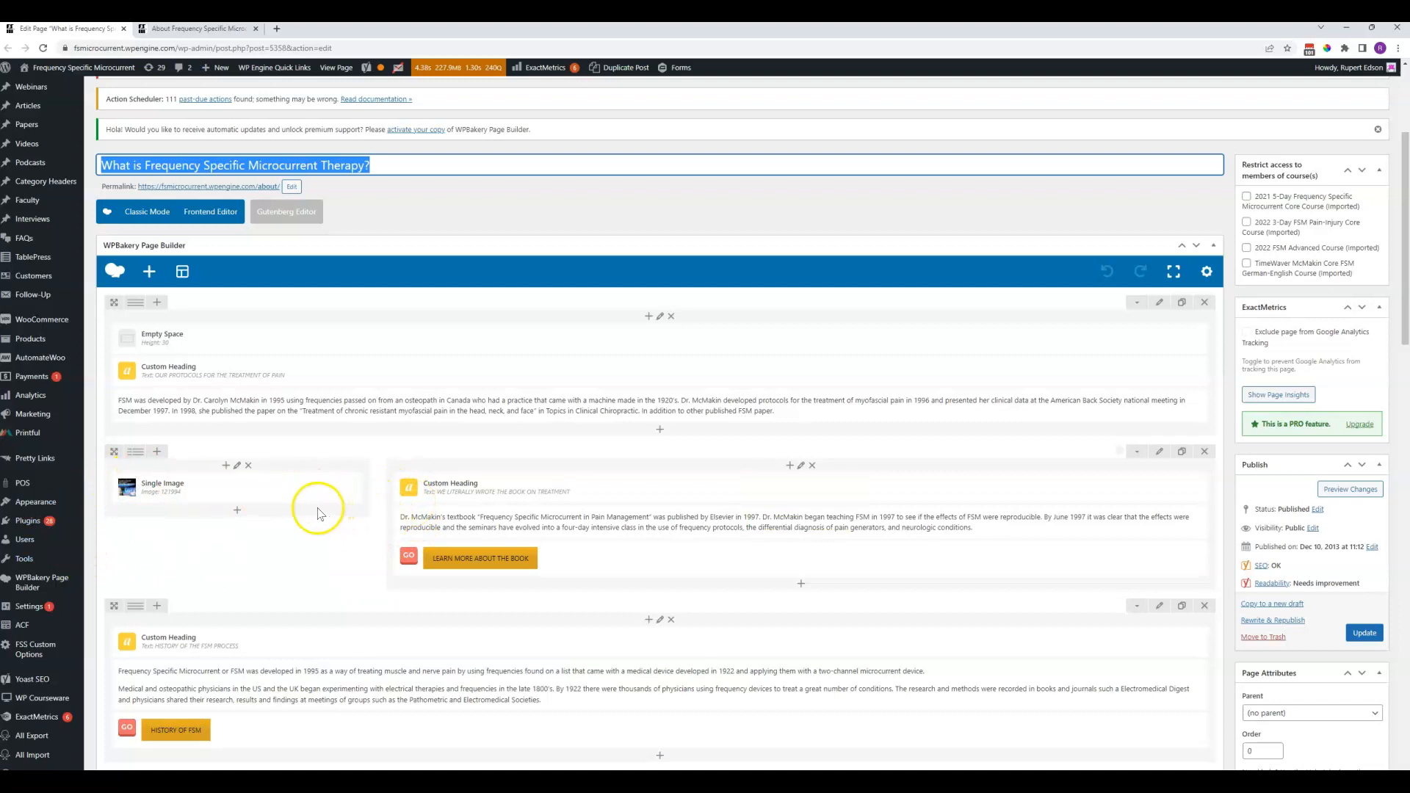
pyautogui.moveTo(136, 457)
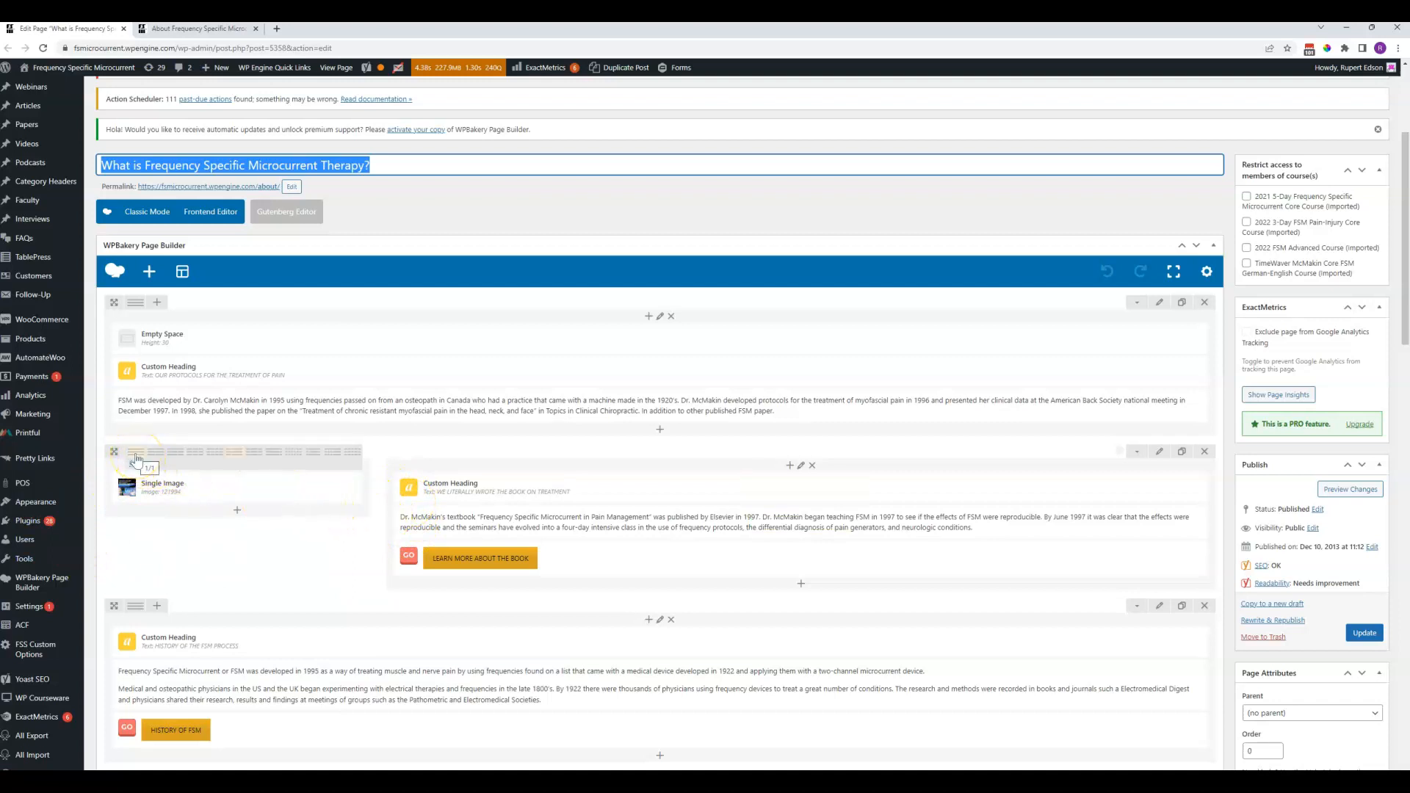
pyautogui.click(203, 459)
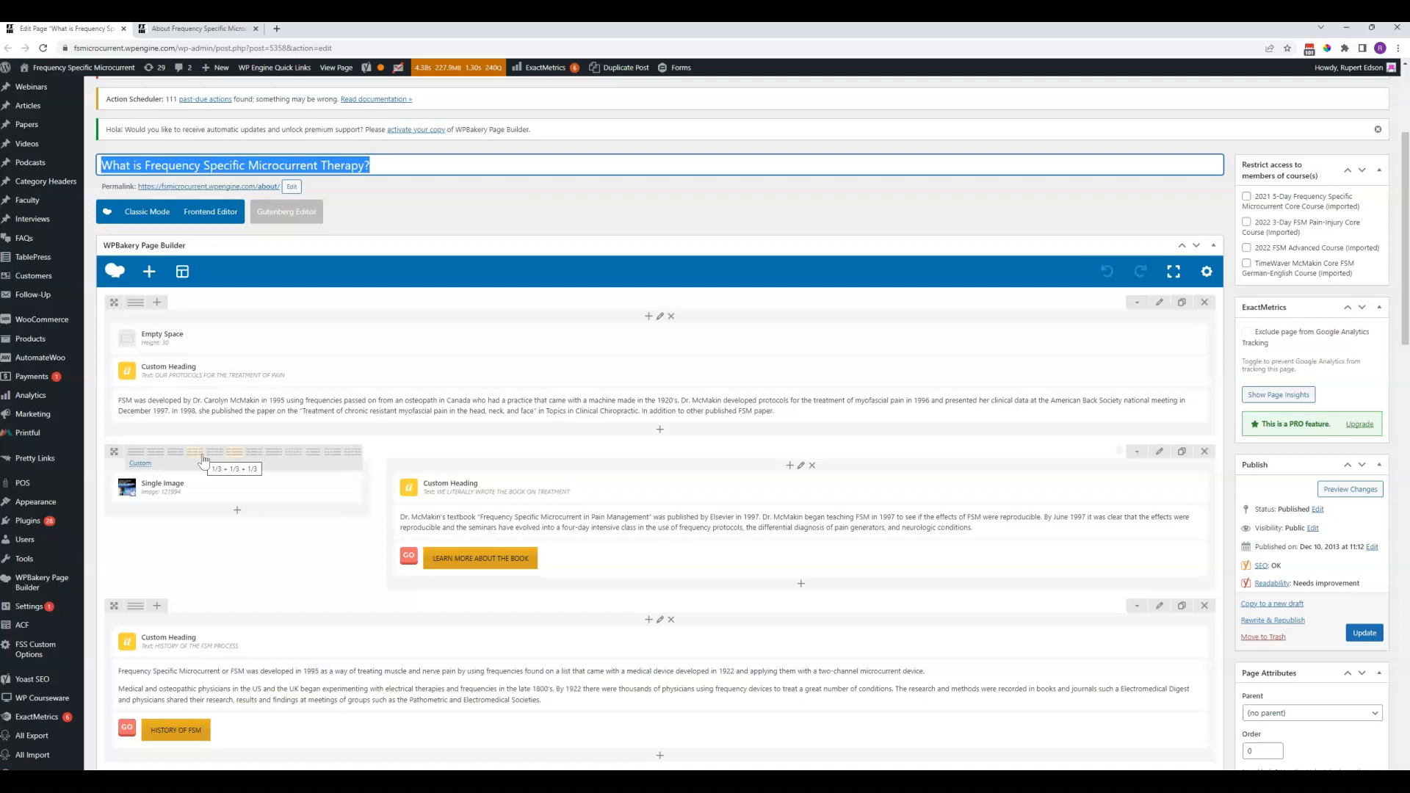
pyautogui.click(229, 461)
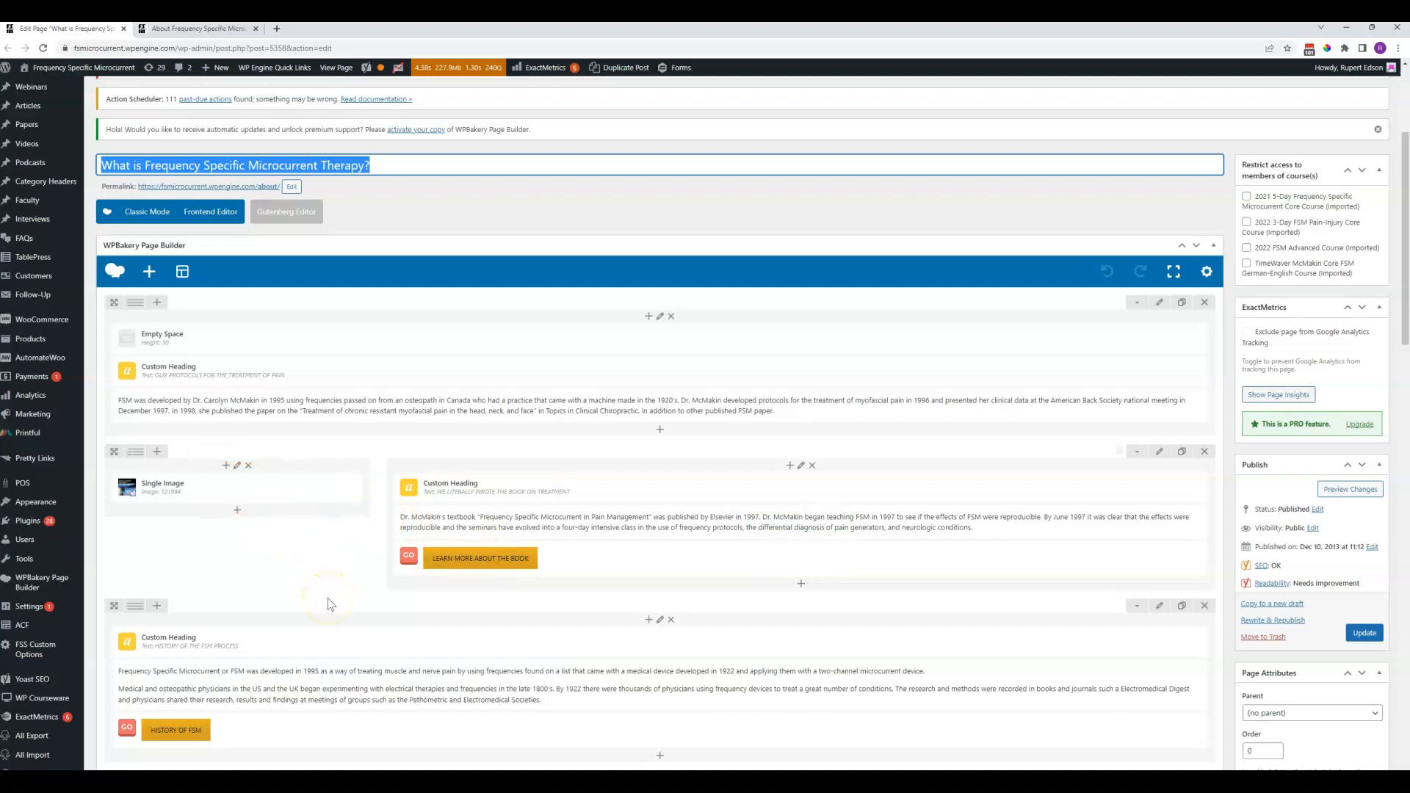
# - Browse the element categories available for the book image's column, search the elements for "tex", and close without adding one
pyautogui.click(238, 514)
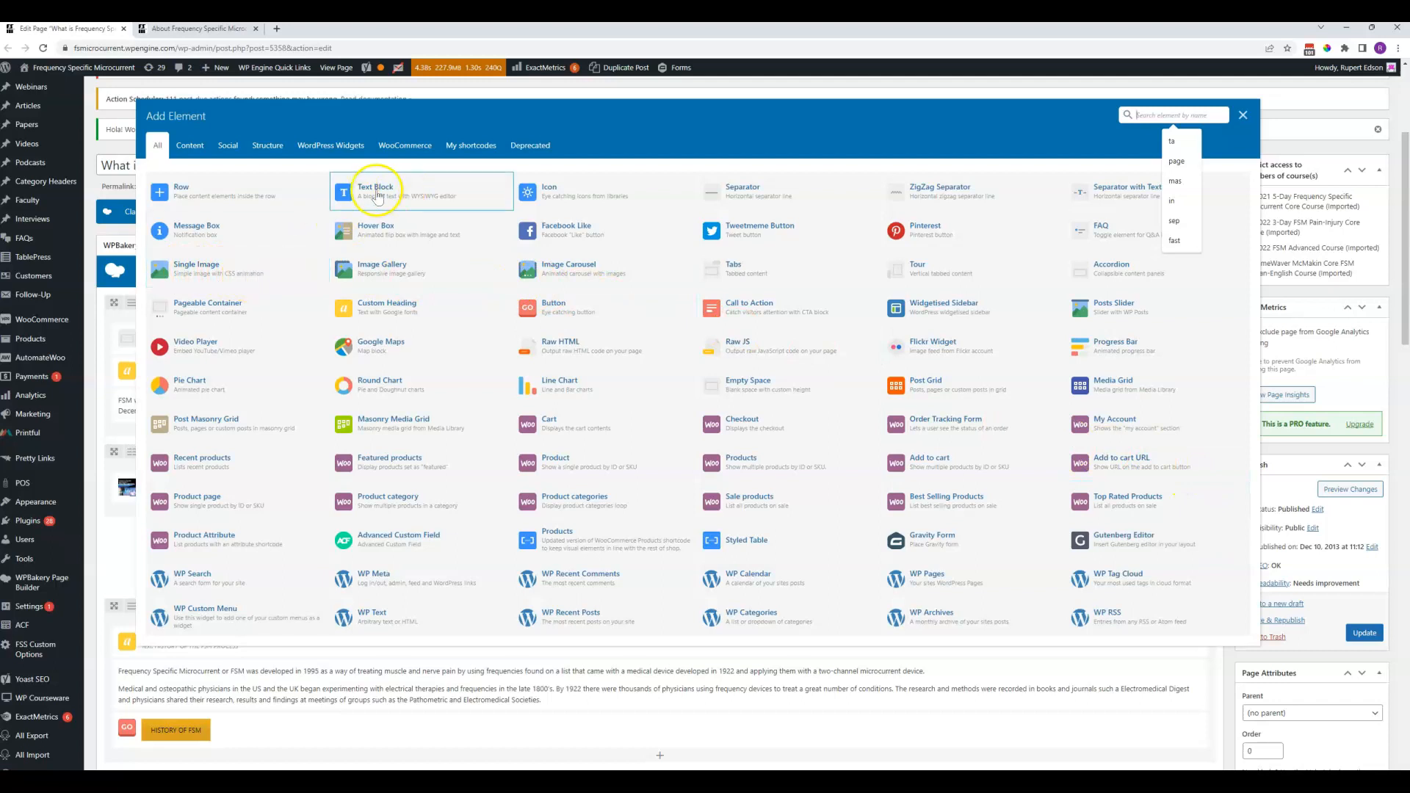
pyautogui.click(190, 144)
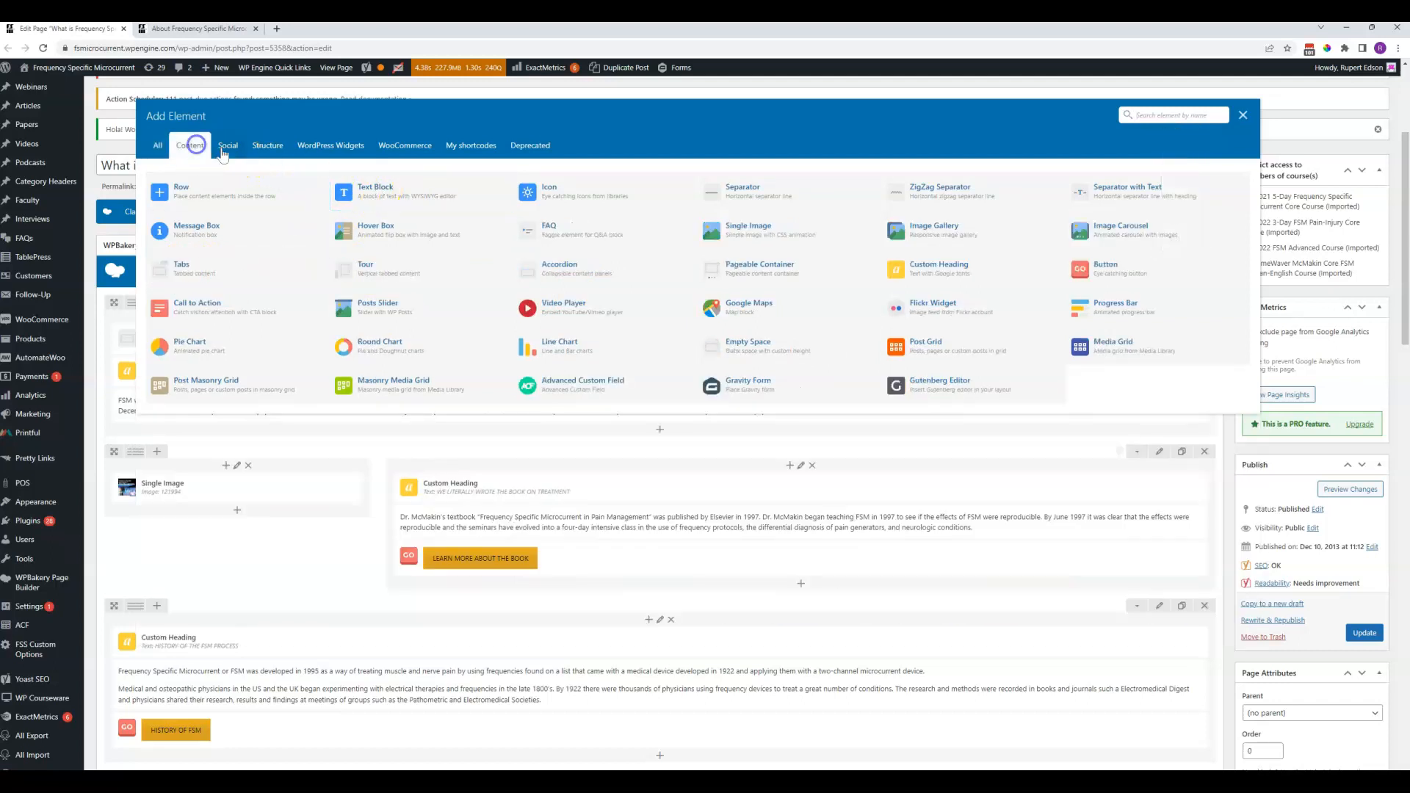
pyautogui.click(227, 145)
pyautogui.click(276, 150)
pyautogui.click(320, 145)
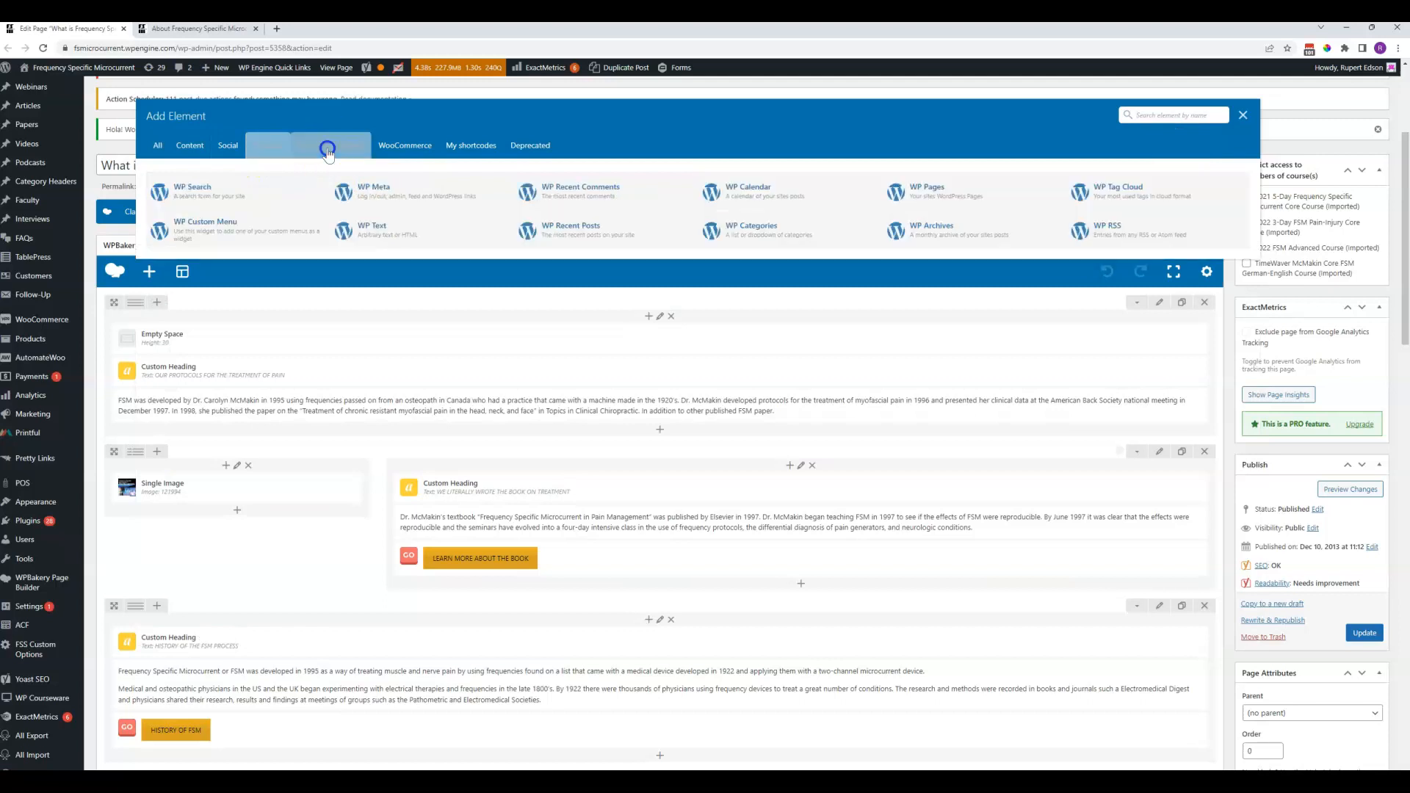
pyautogui.click(157, 145)
pyautogui.click(1172, 116)
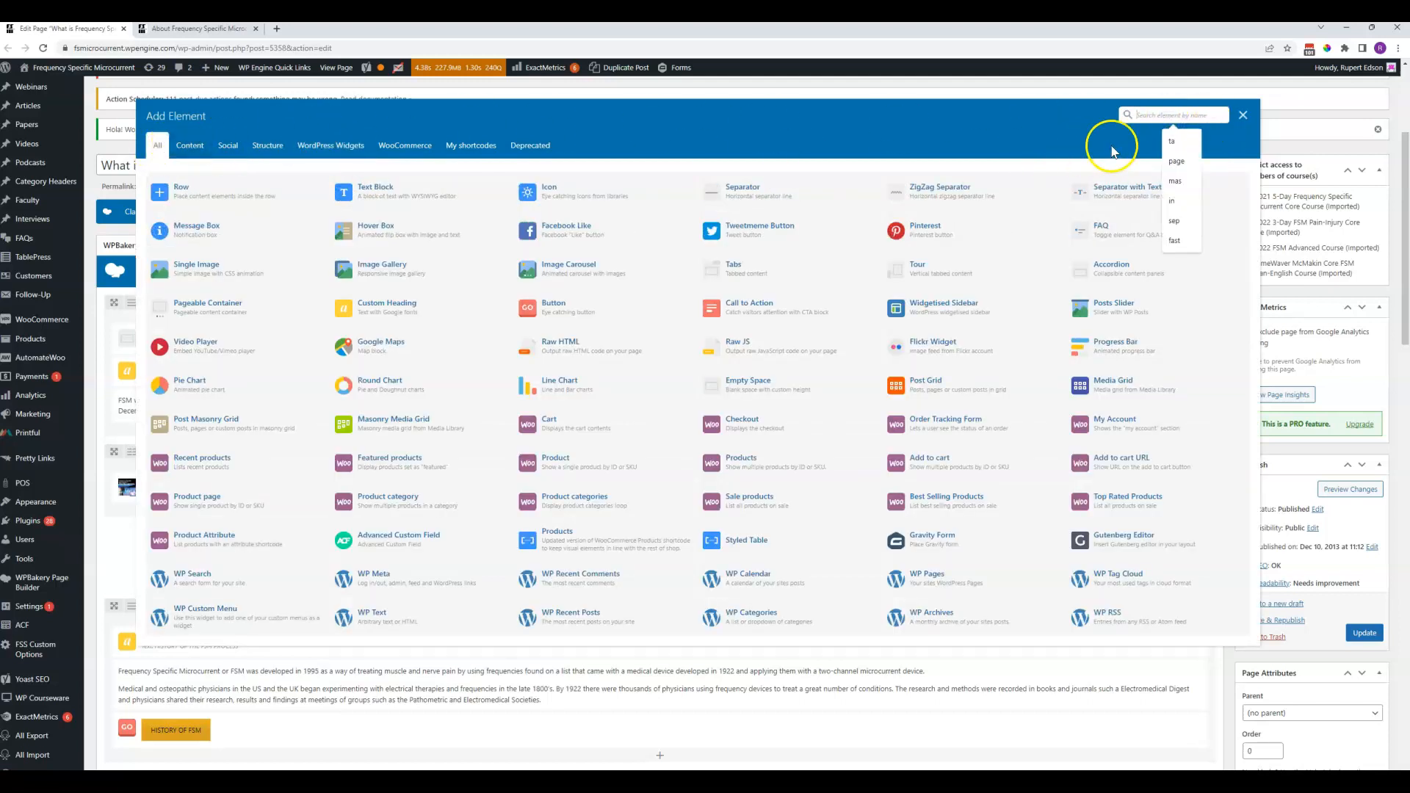
pyautogui.write('tex')
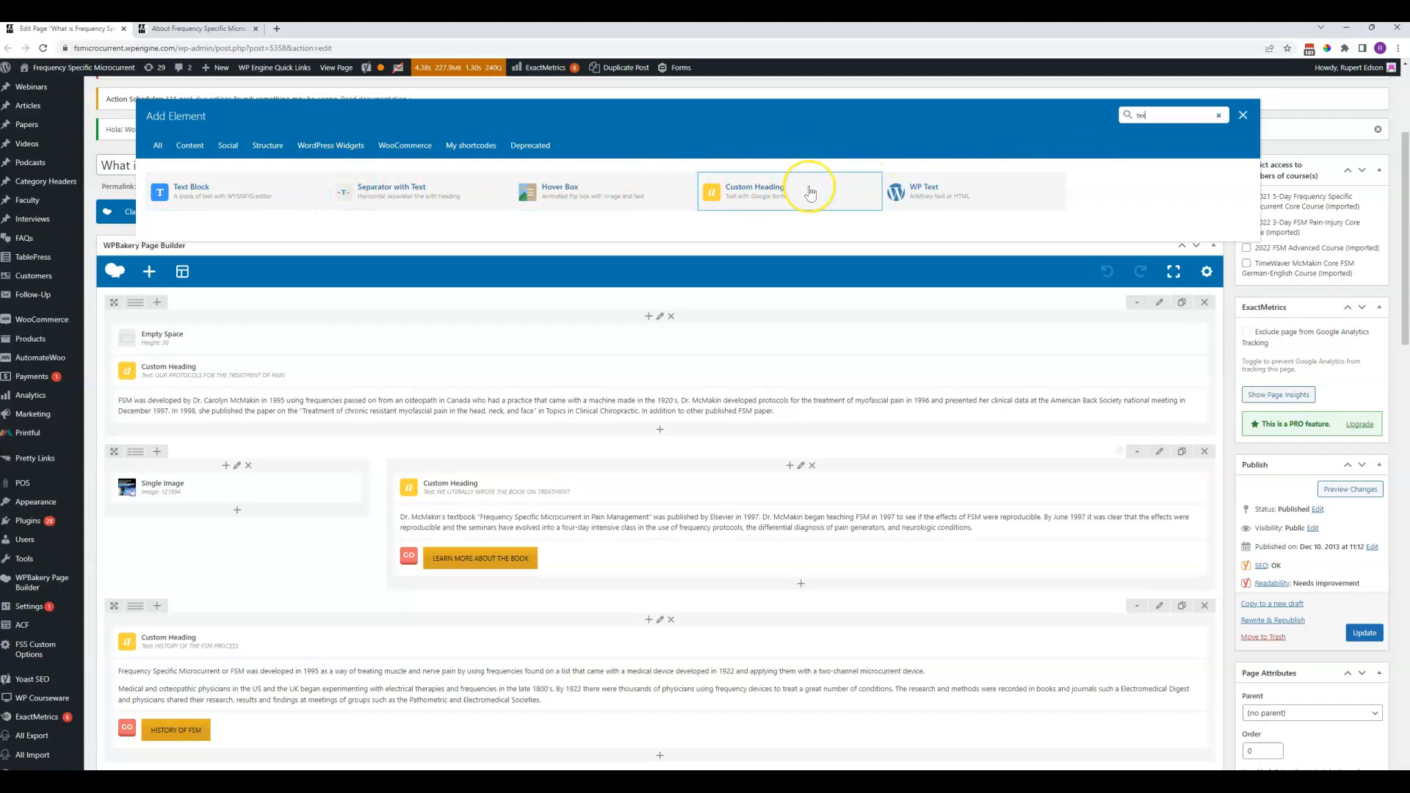
pyautogui.click(1243, 117)
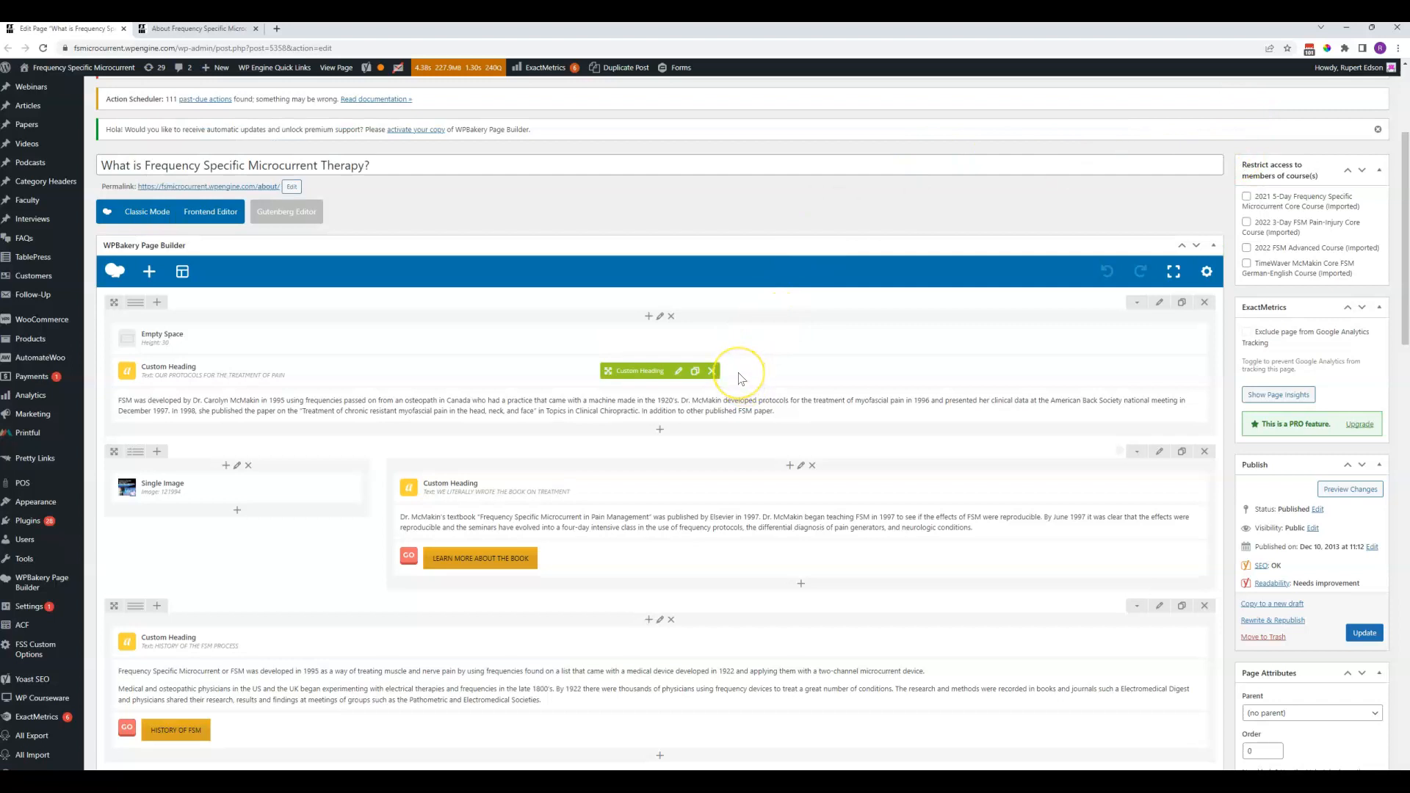
# - Highlight parts of the protocols, book and history section headings on the published About page
pyautogui.click(197, 28)
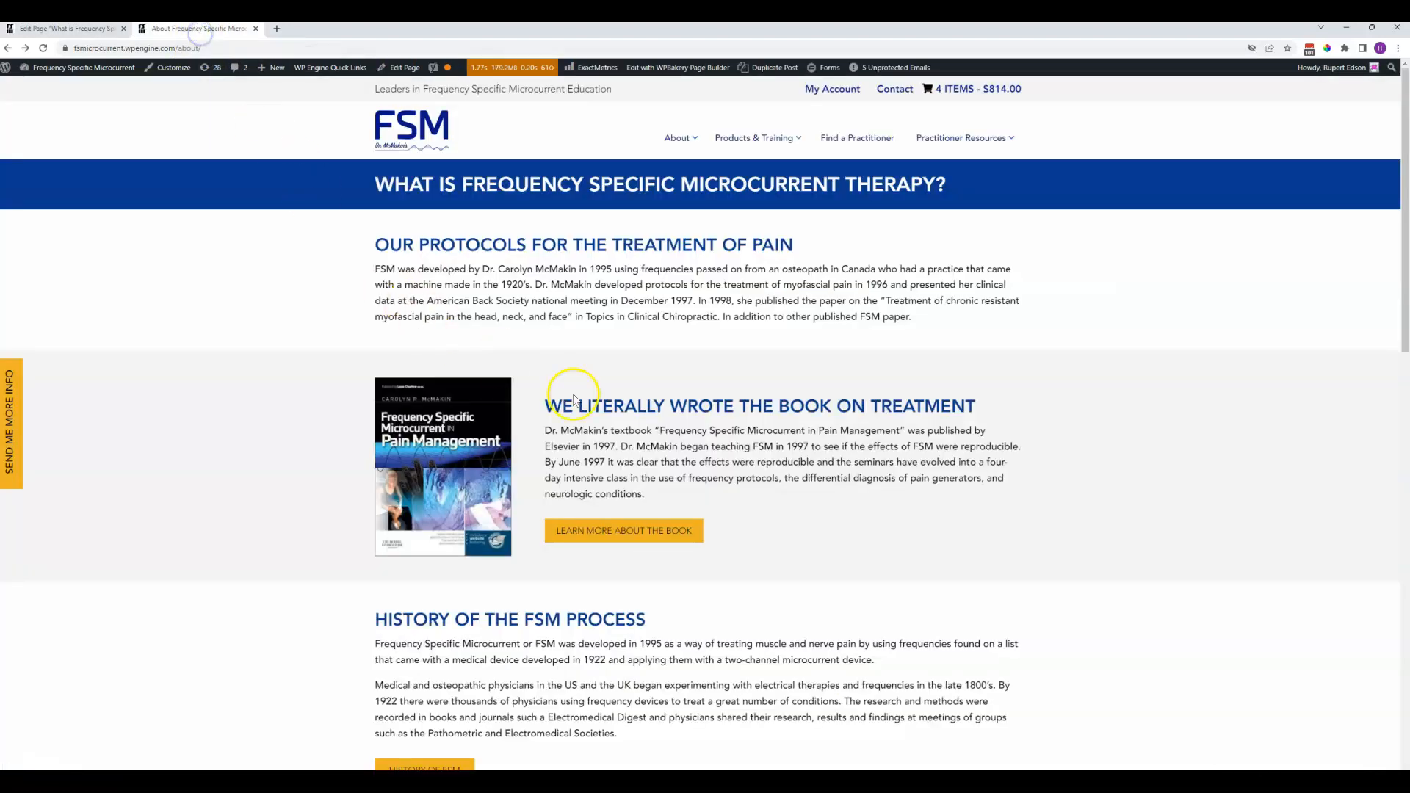
pyautogui.moveTo(582, 246); pyautogui.dragTo(682, 246)
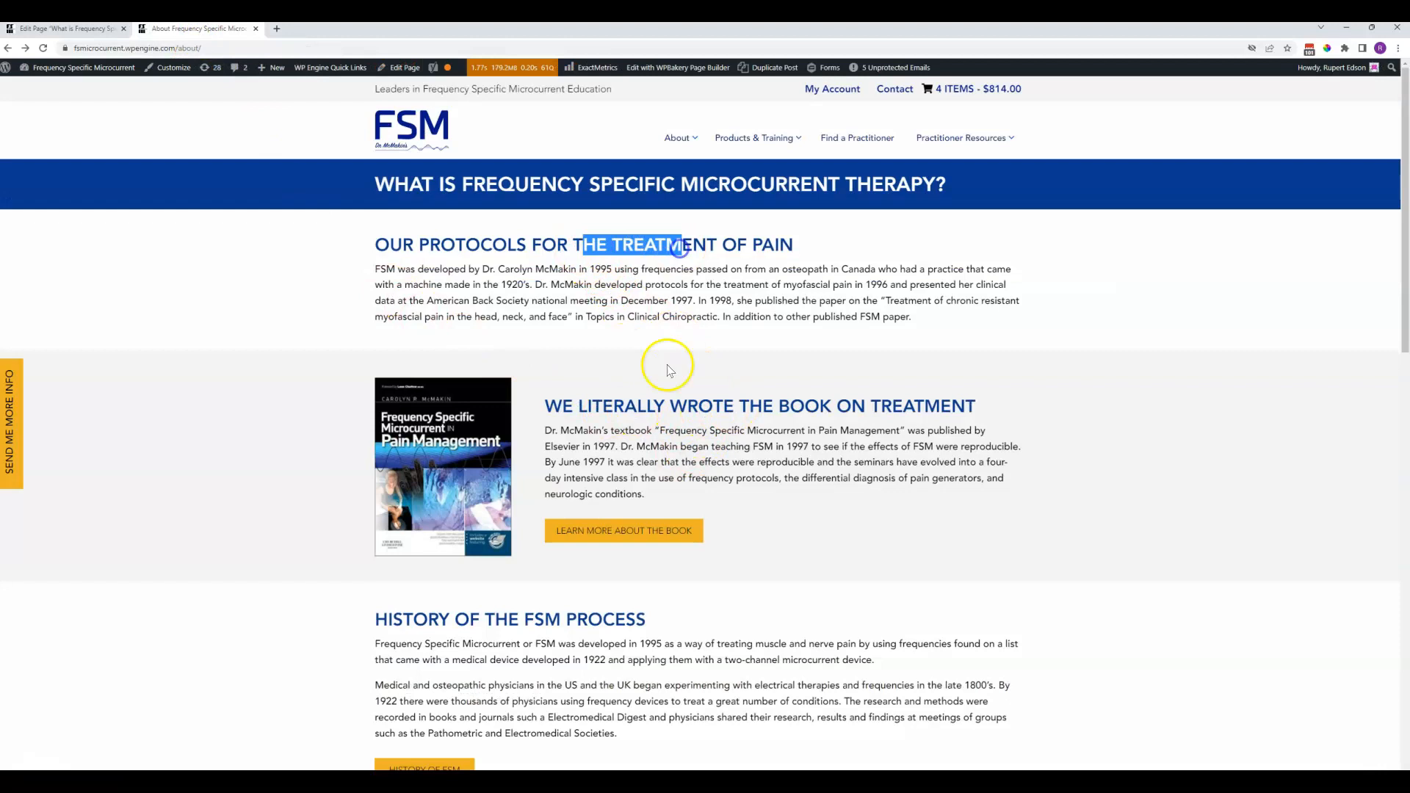
pyautogui.moveTo(668, 408); pyautogui.dragTo(735, 408)
pyautogui.moveTo(455, 619); pyautogui.dragTo(544, 619)
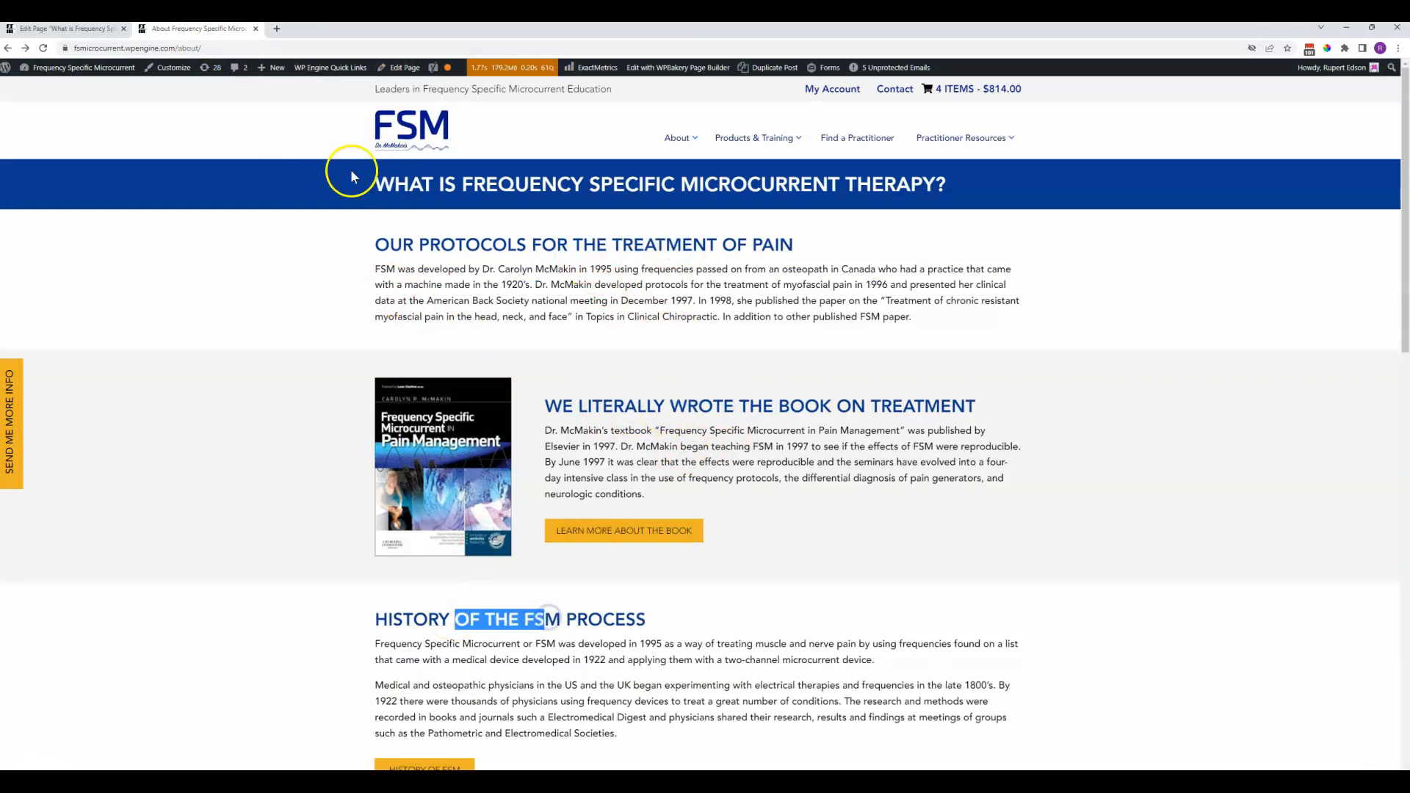
# - In the page editor, clone the book's Single Image element and move the copy below the "History of the FSM Process" heading
pyautogui.click(86, 30)
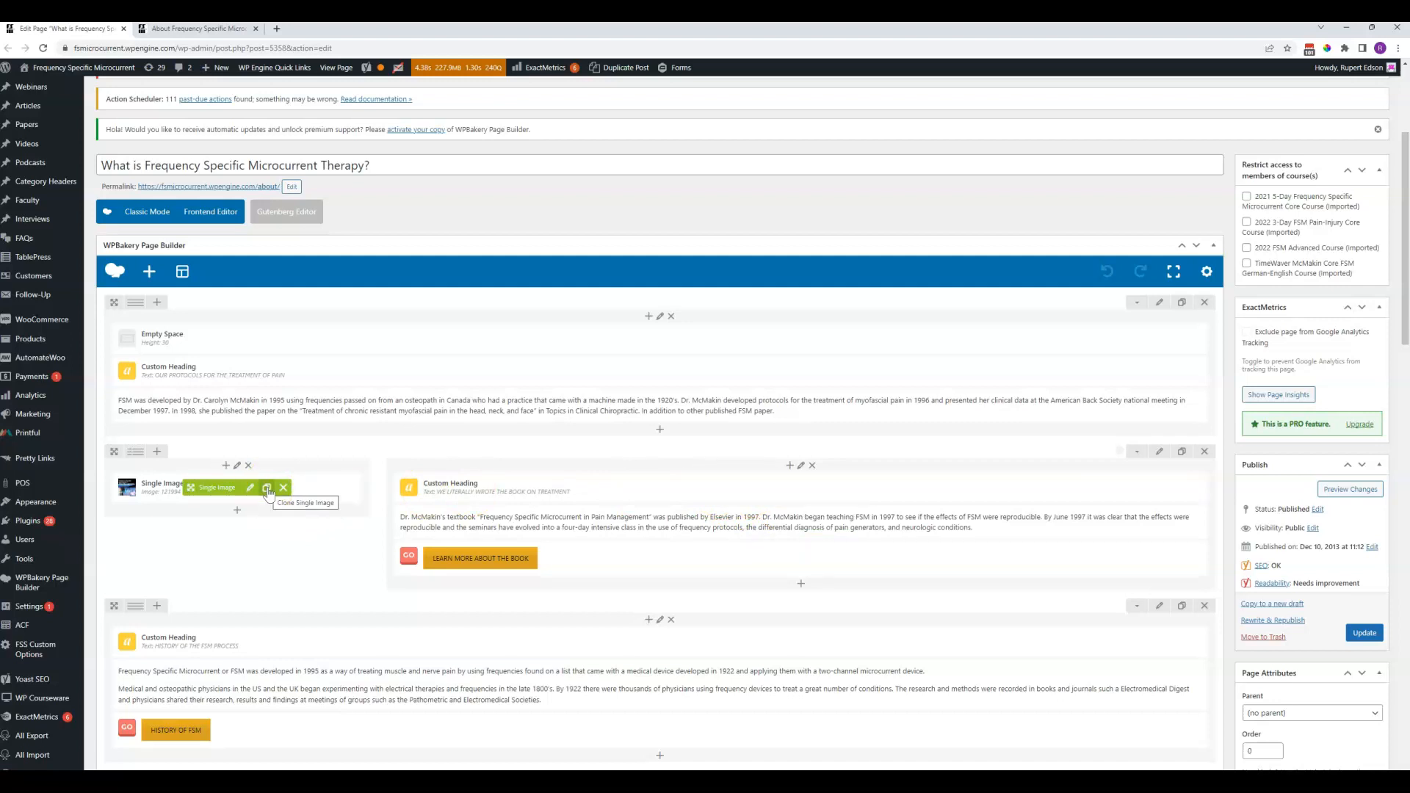
pyautogui.click(267, 491)
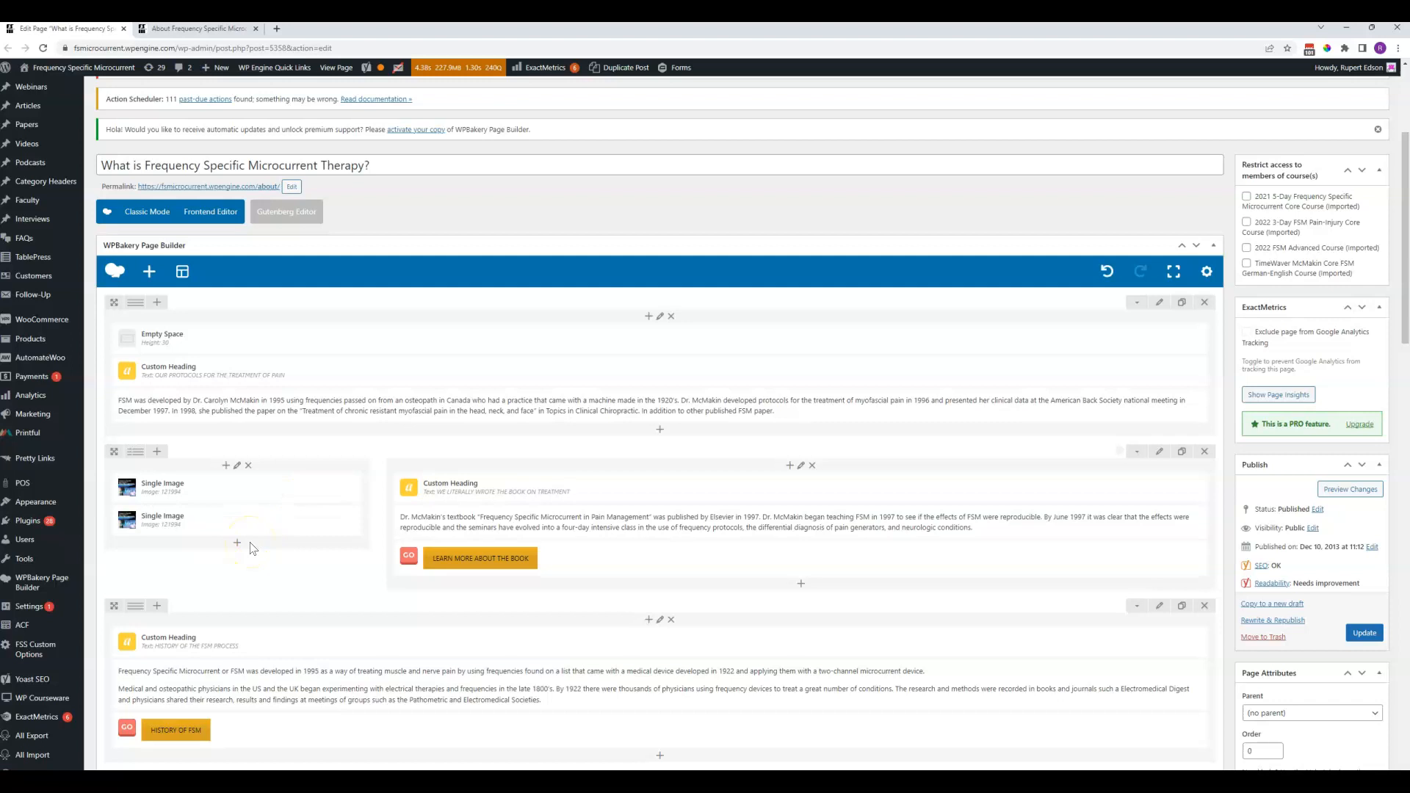
pyautogui.moveTo(183, 523); pyautogui.dragTo(292, 670)
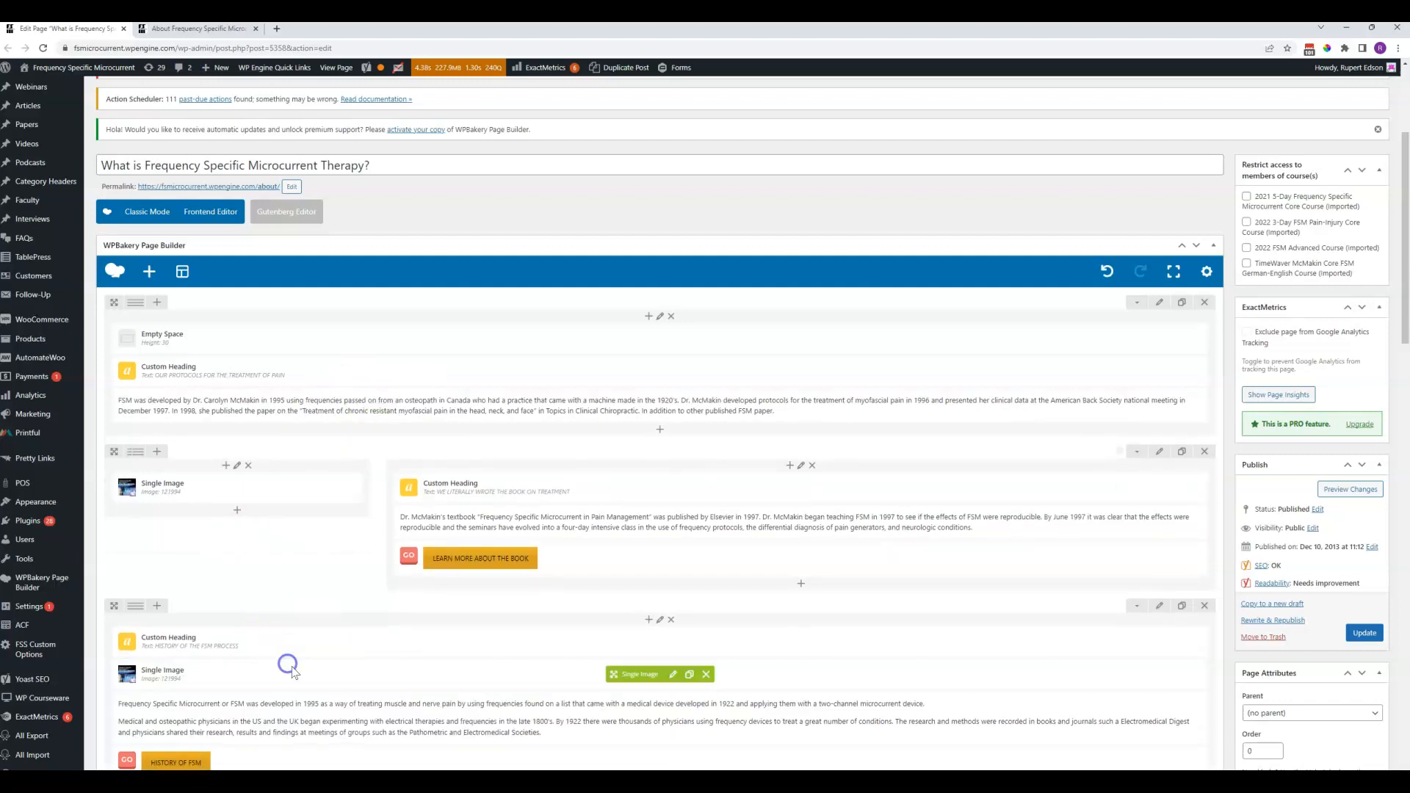
# - Try to replace the cloned image's picture from the media library, discarding the settings change and deleting the clone from the history row
pyautogui.click(673, 675)
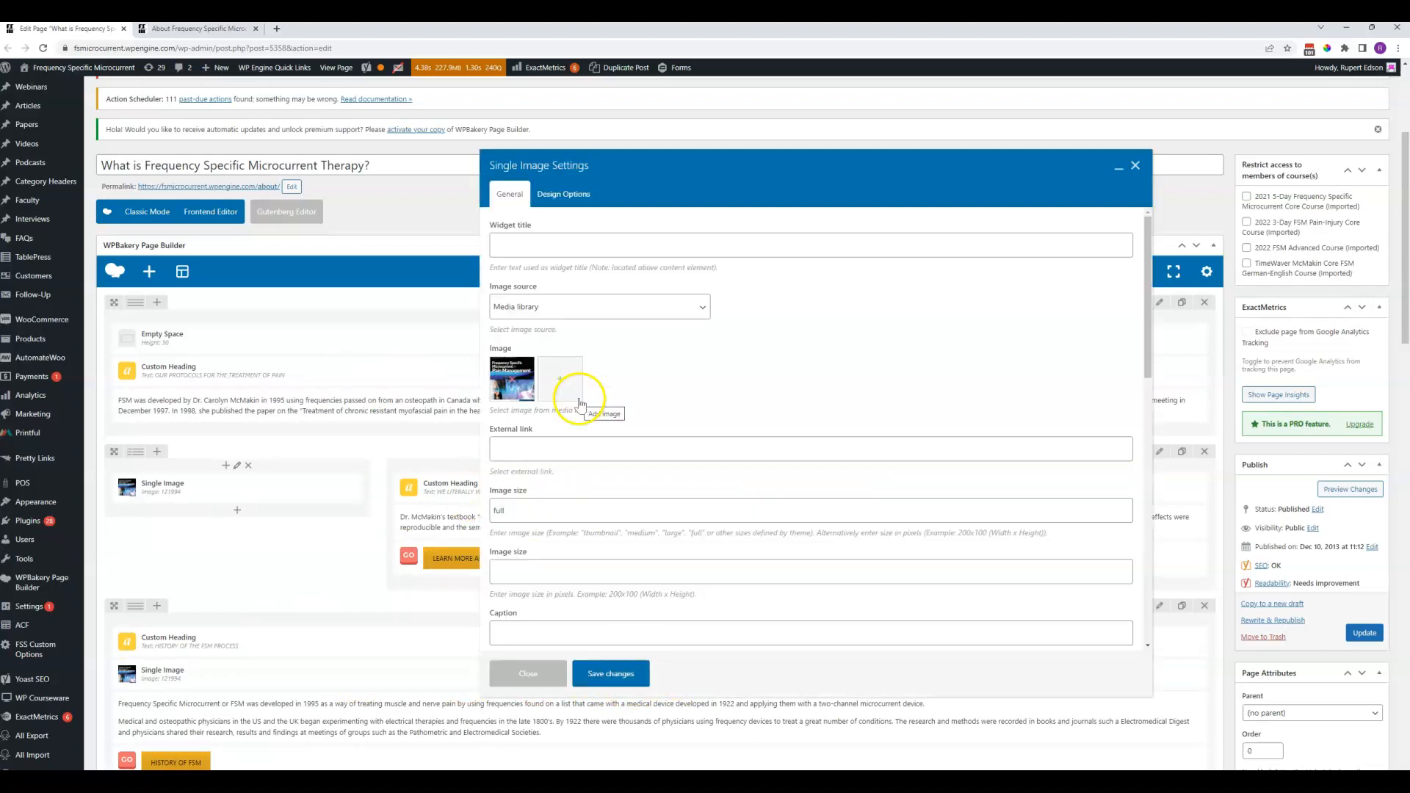
pyautogui.click(531, 396)
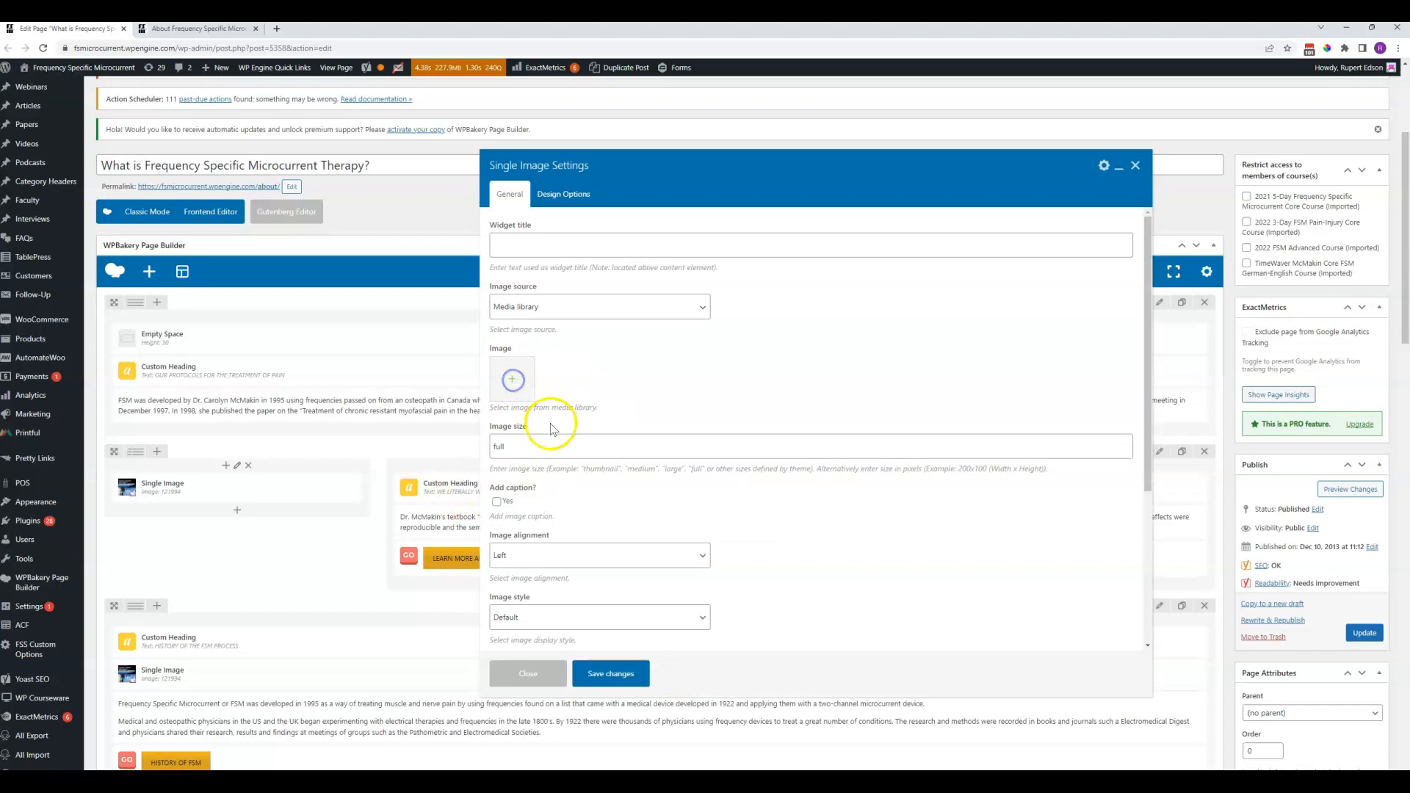
pyautogui.click(513, 380)
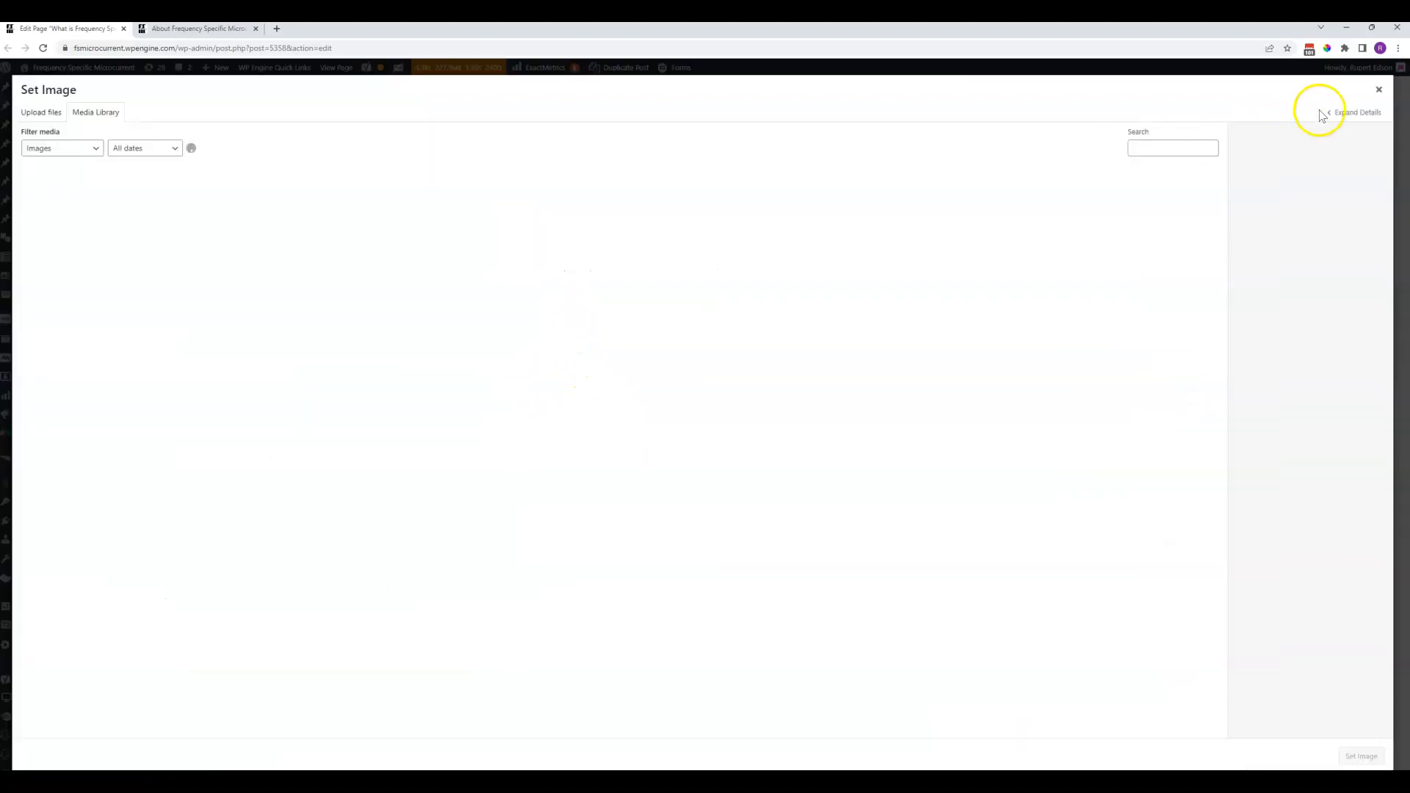
pyautogui.click(1380, 91)
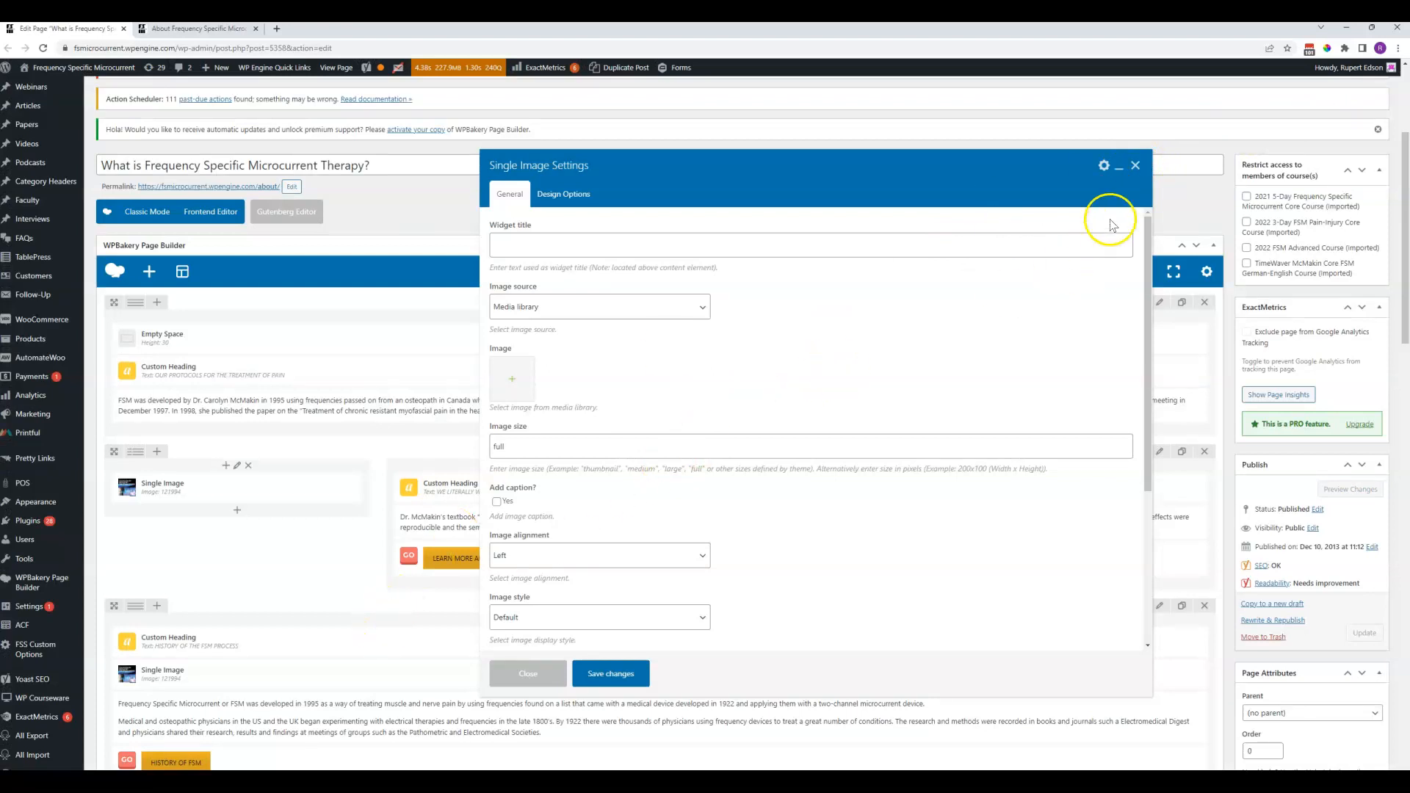
pyautogui.click(1136, 165)
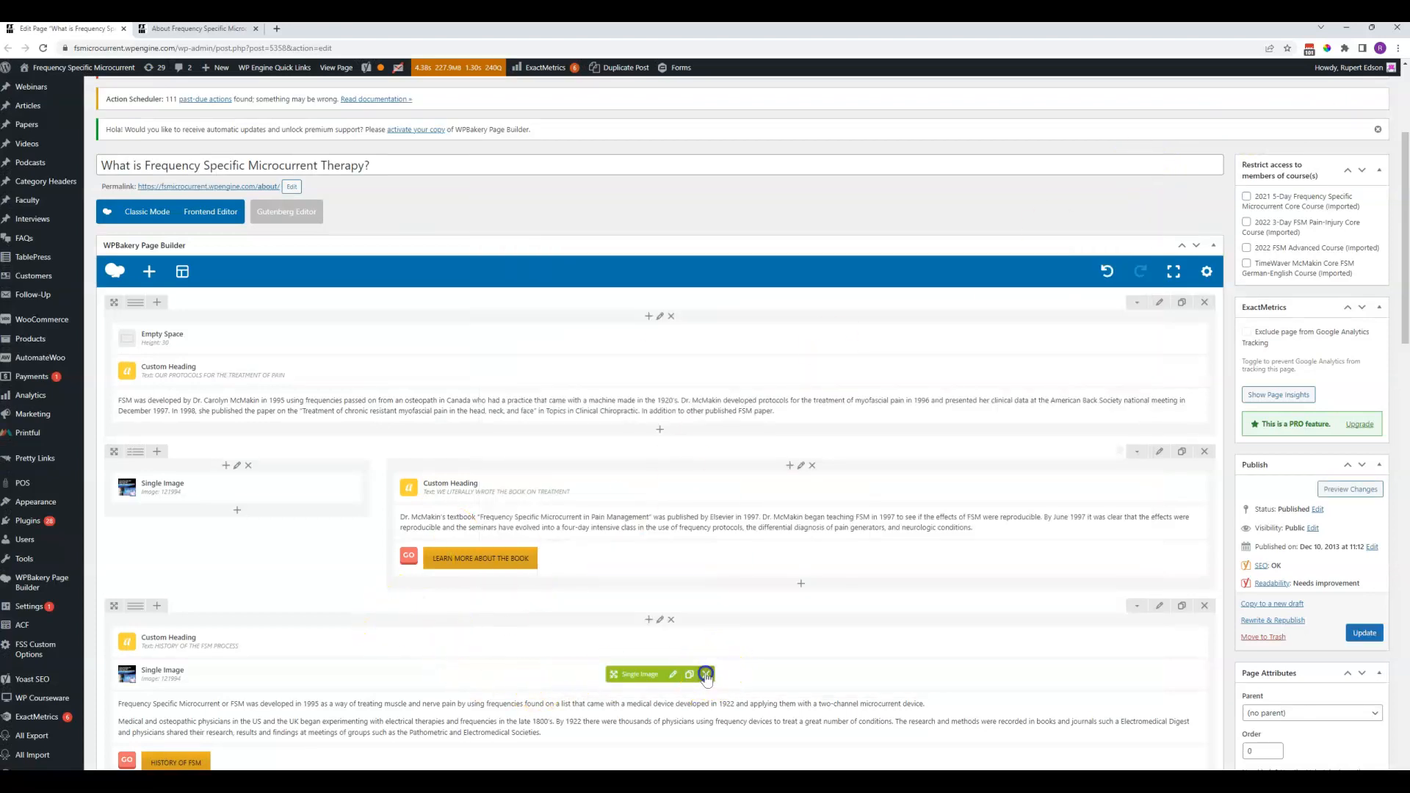
pyautogui.click(707, 671)
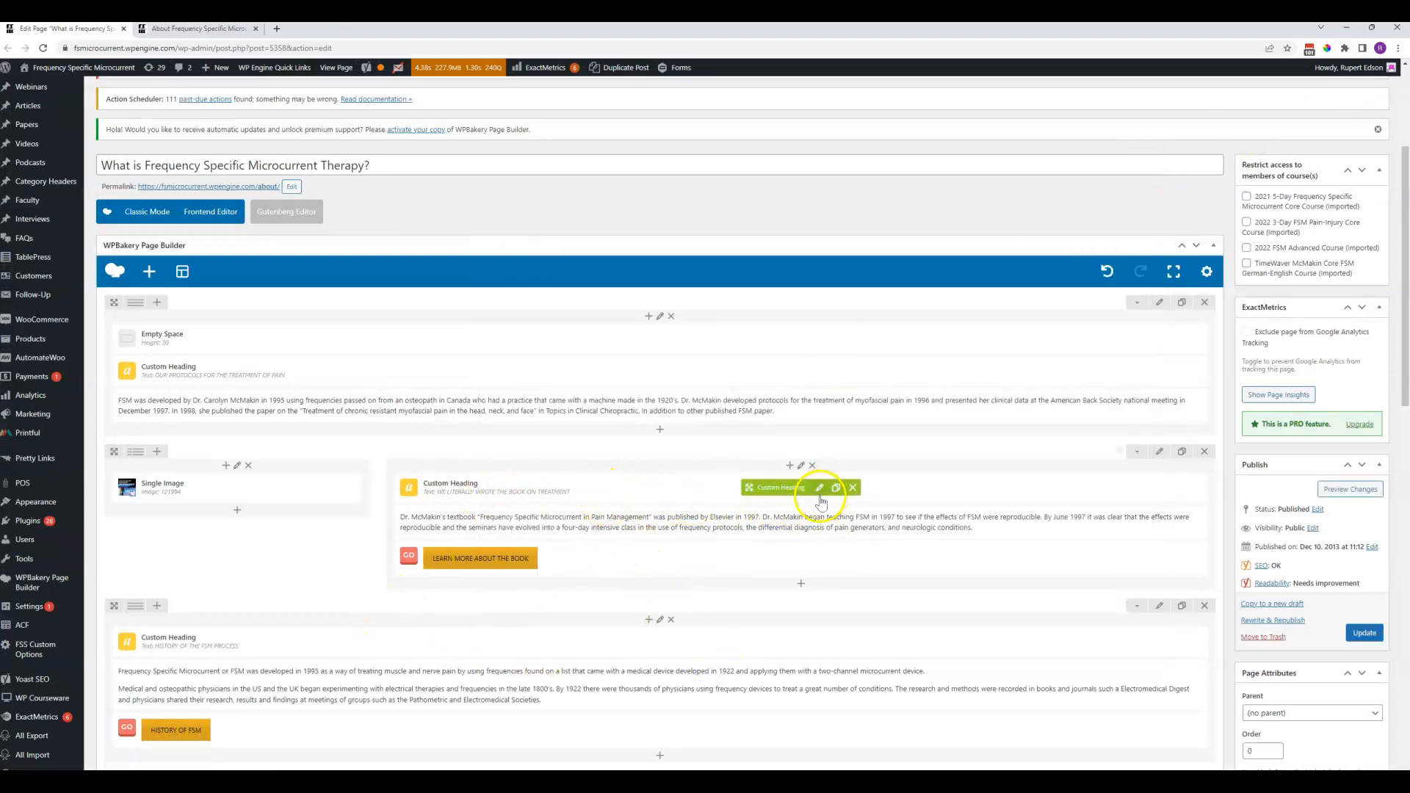
# - Add an empty row to the page layout and move it between the book row and the history row
pyautogui.scroll(-1, 680, 532)
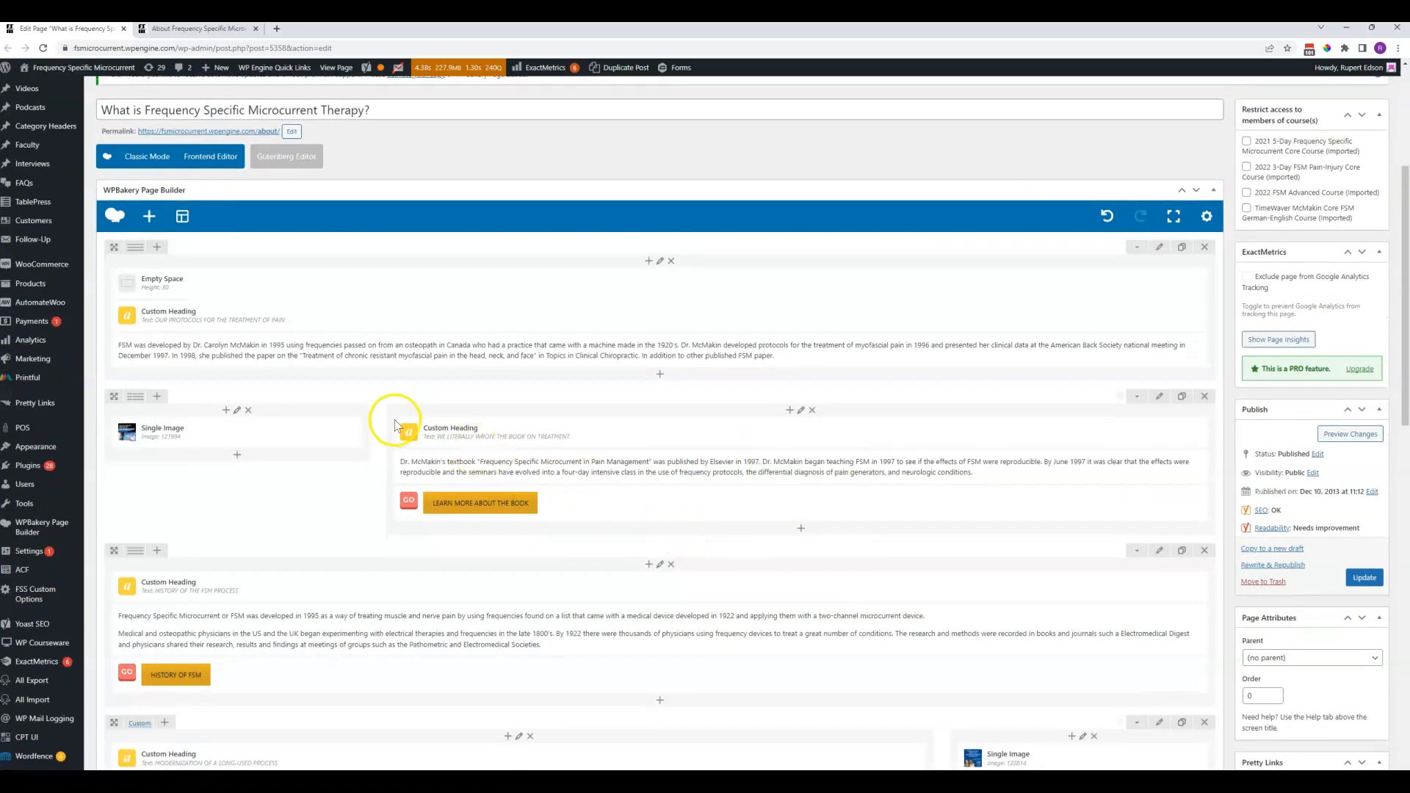
pyautogui.click(150, 216)
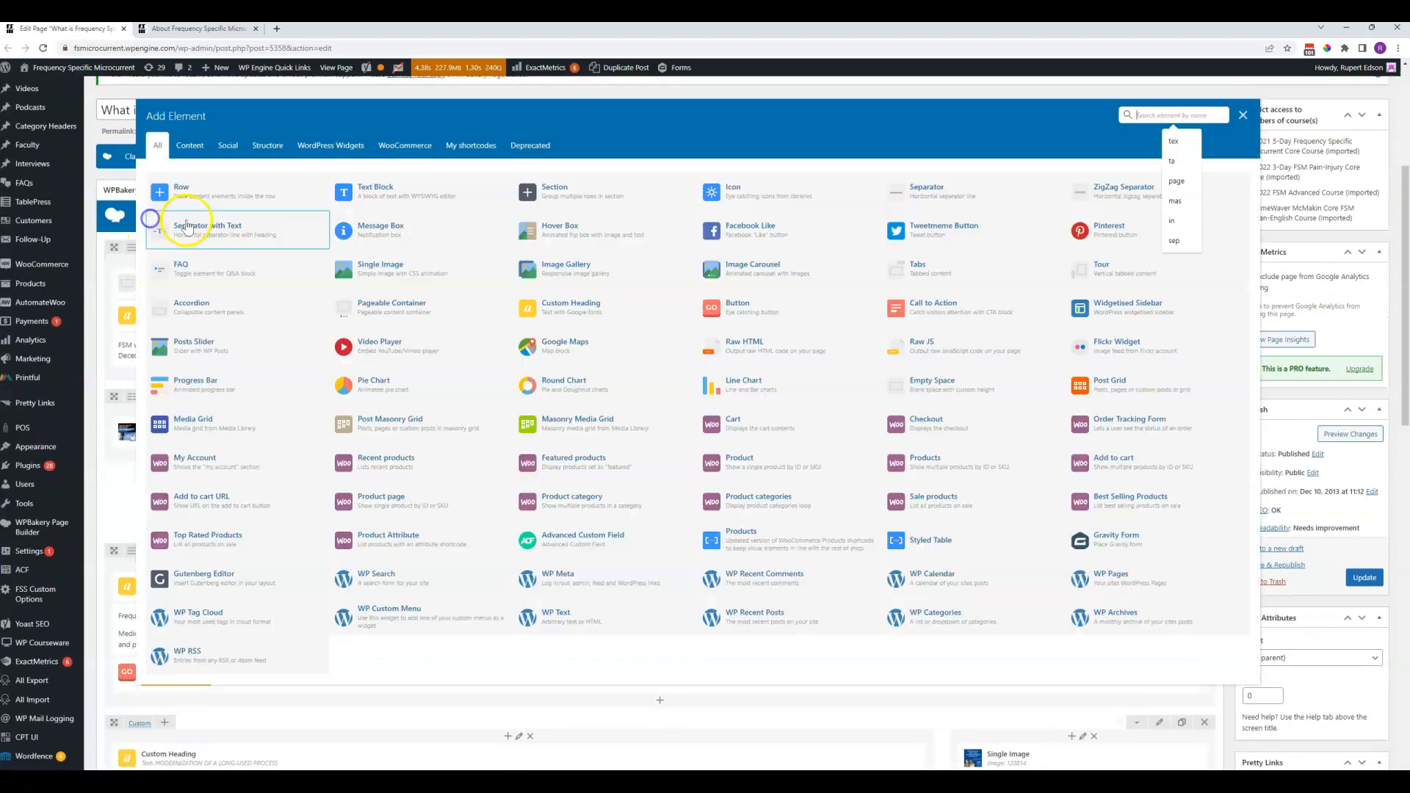
pyautogui.click(198, 184)
pyautogui.scroll(-10, 321, 496)
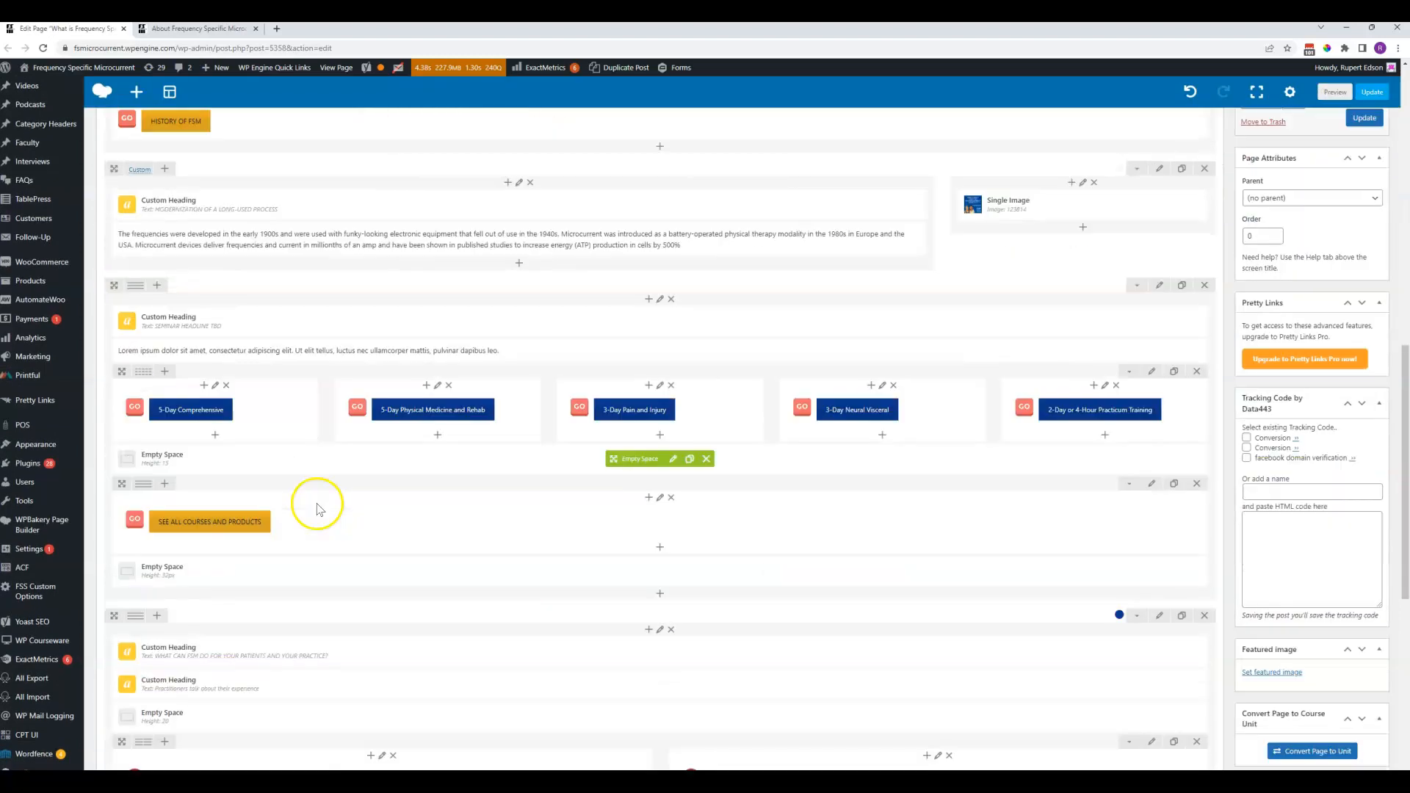
pyautogui.moveTo(111, 514); pyautogui.dragTo(526, 527)
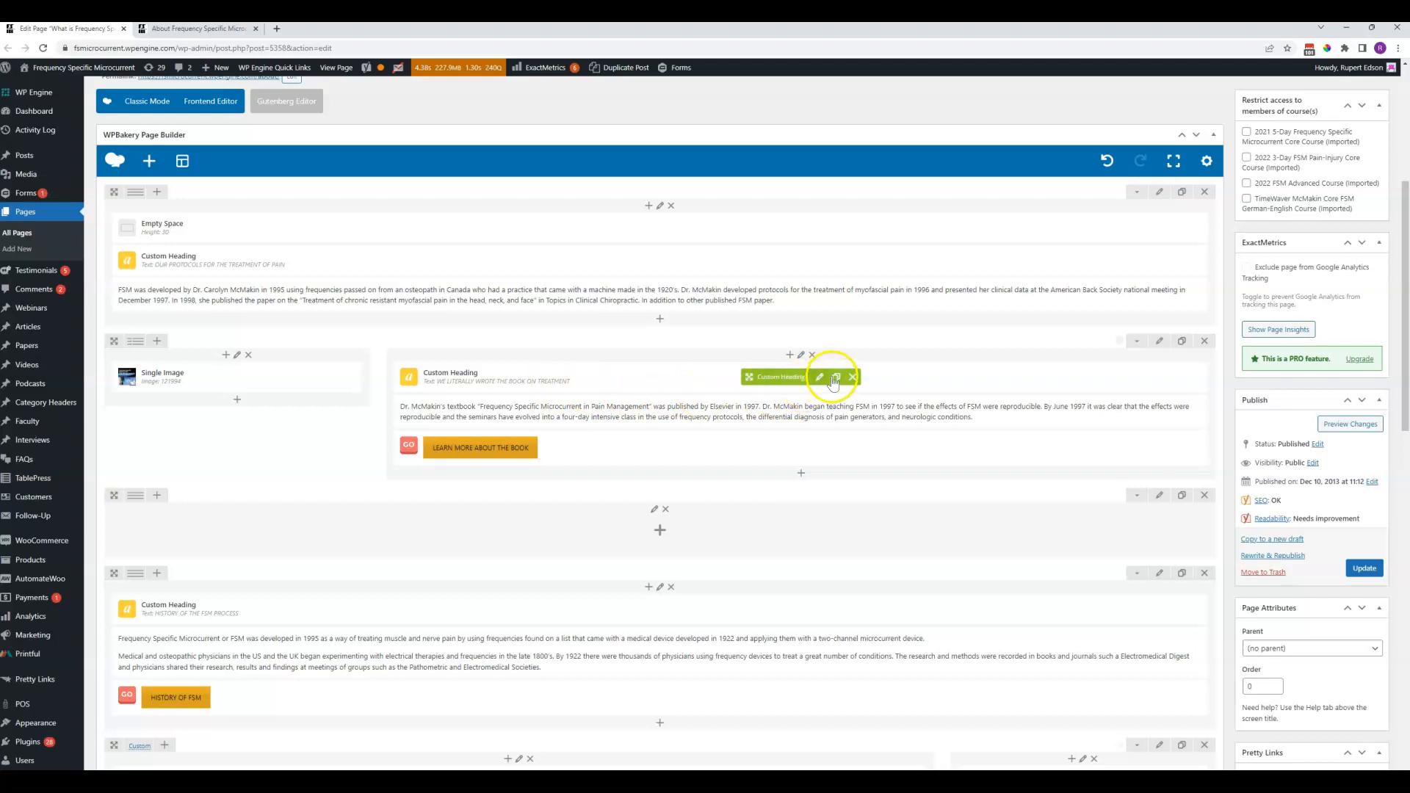
# - Clone the "We Literally Wrote the Book on Treatment" heading into the empty row and change the copy's text to "NEW HEADLINE"
pyautogui.click(835, 377)
pyautogui.moveTo(764, 377)
pyautogui.mouseDown()
pyautogui.moveTo(393, 538)
pyautogui.moveTo(308, 562)
pyautogui.moveTo(307, 550)
pyautogui.mouseUp()
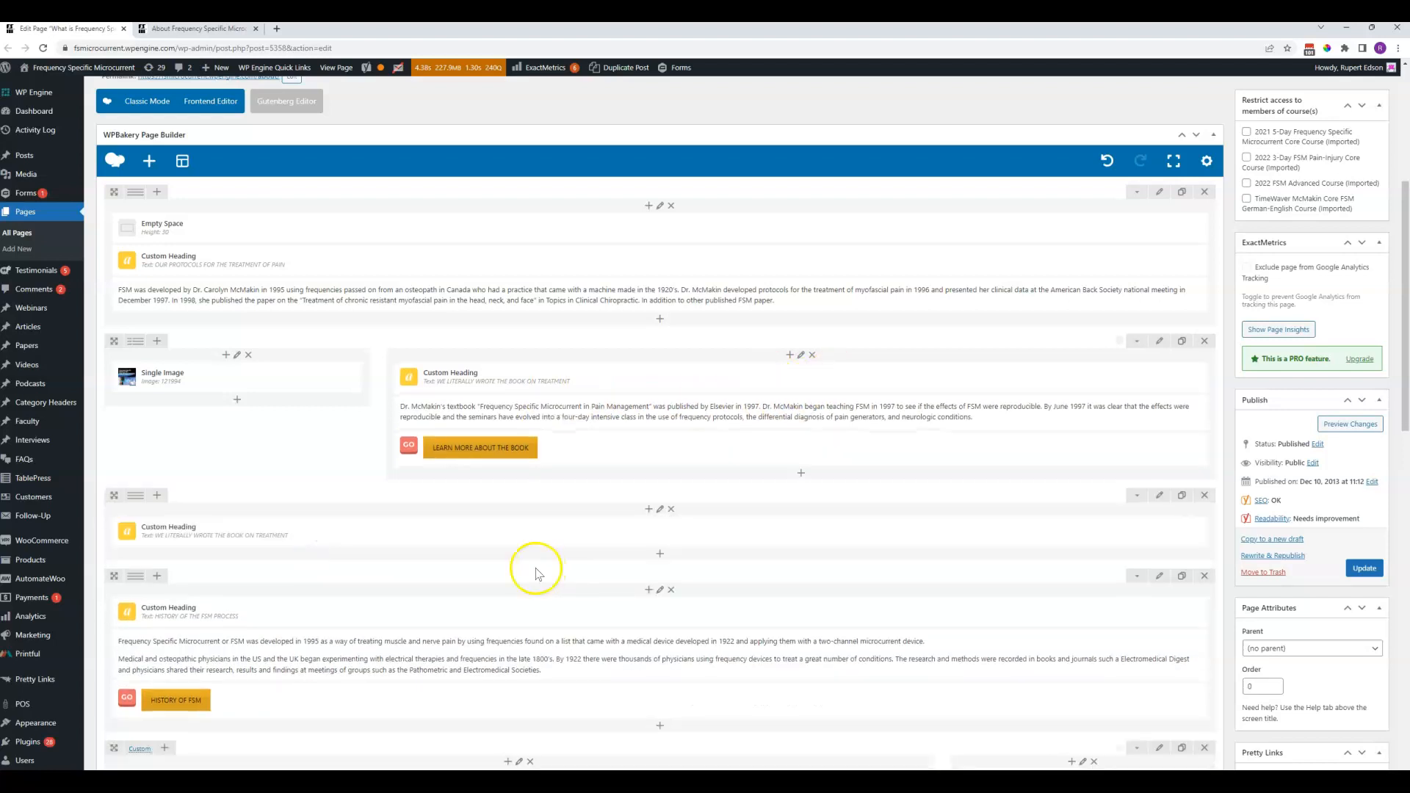
pyautogui.click(677, 530)
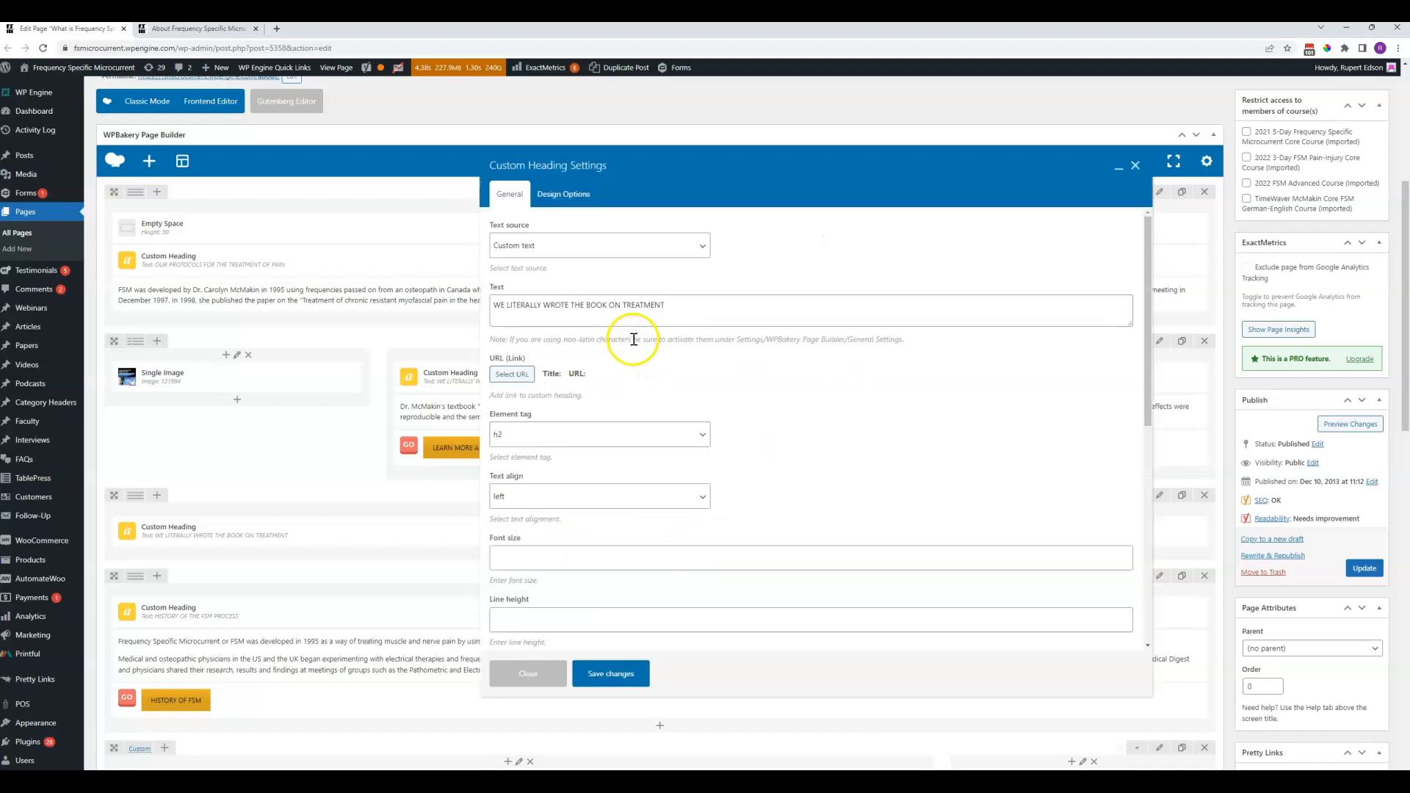
pyautogui.moveTo(671, 307); pyautogui.dragTo(504, 308)
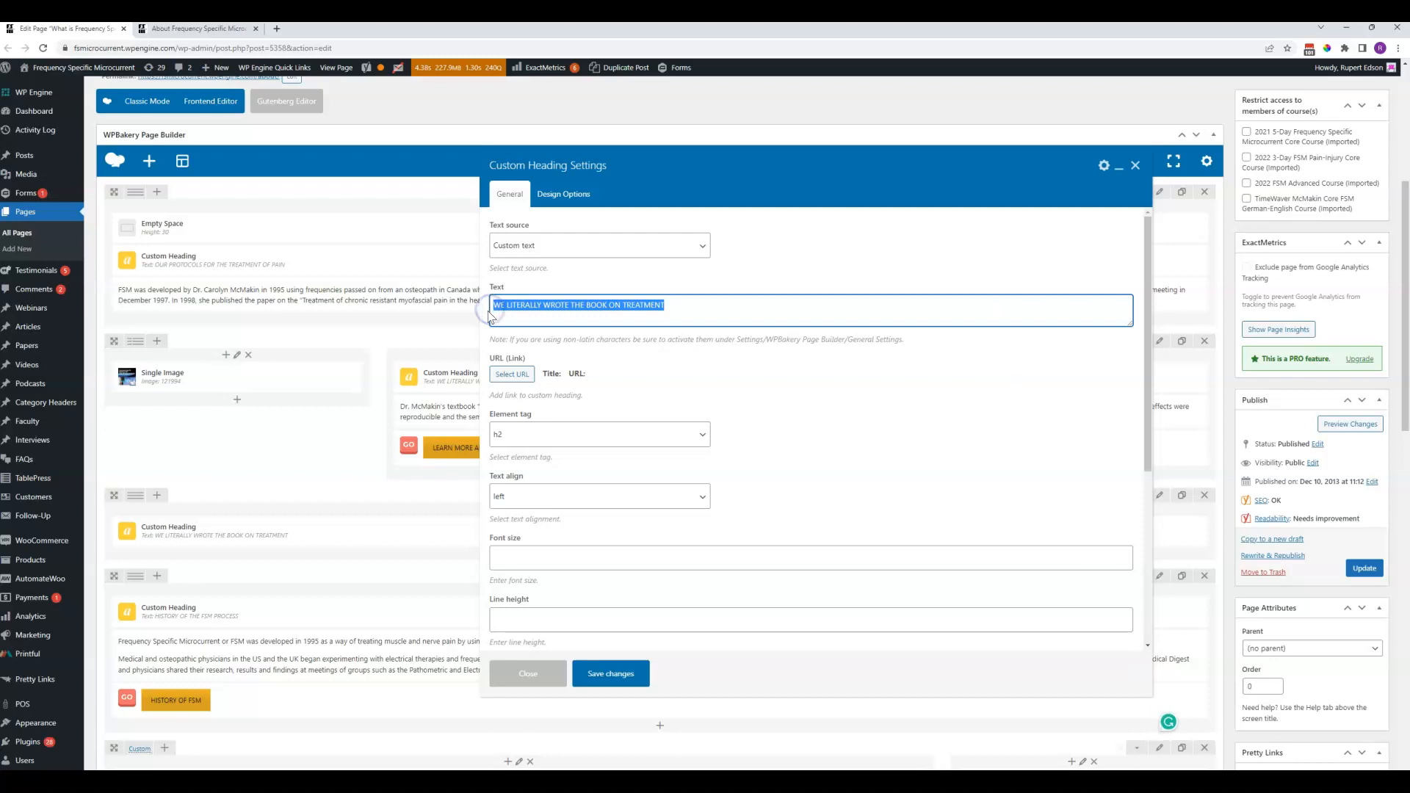
pyautogui.write('New HEADLIE')
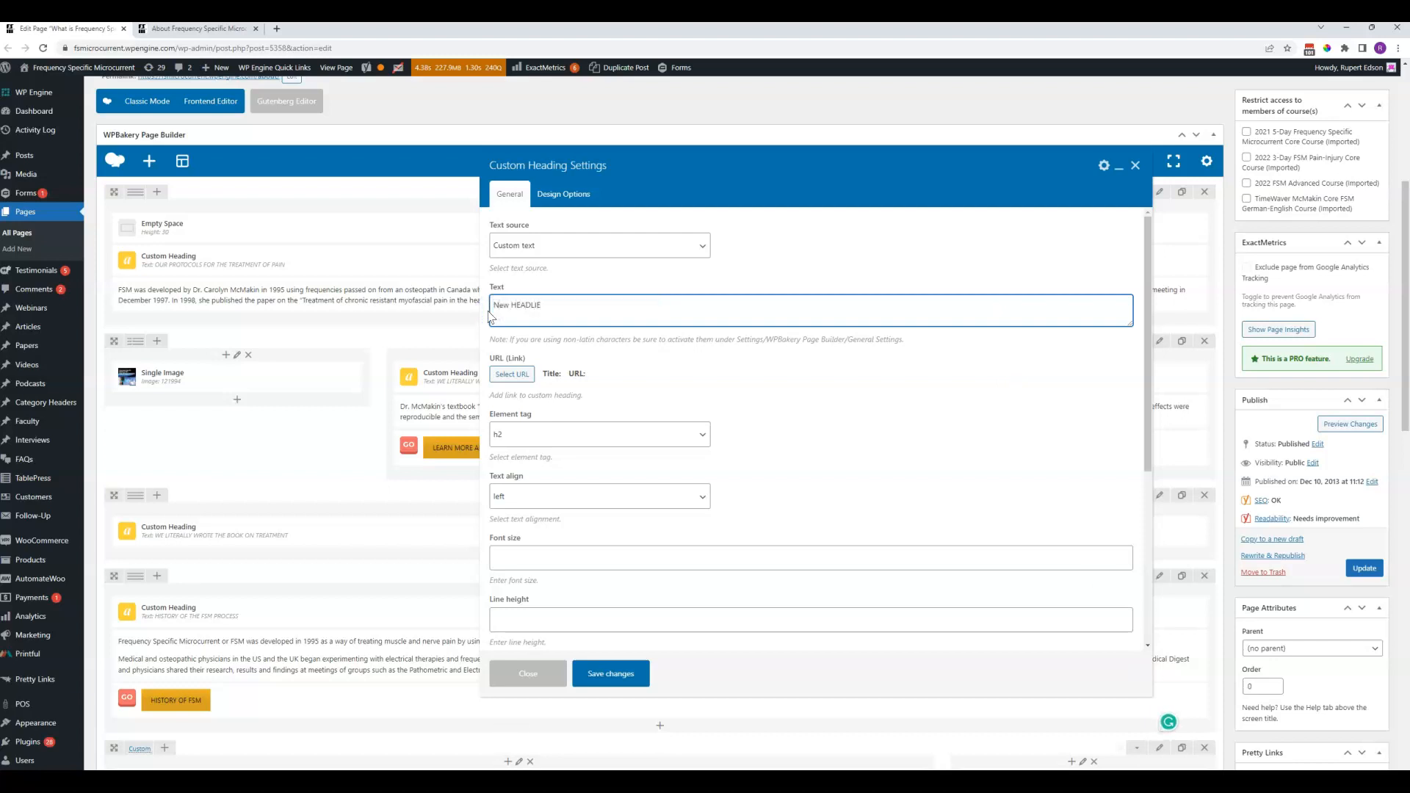
pyautogui.click(505, 307)
pyautogui.click(609, 672)
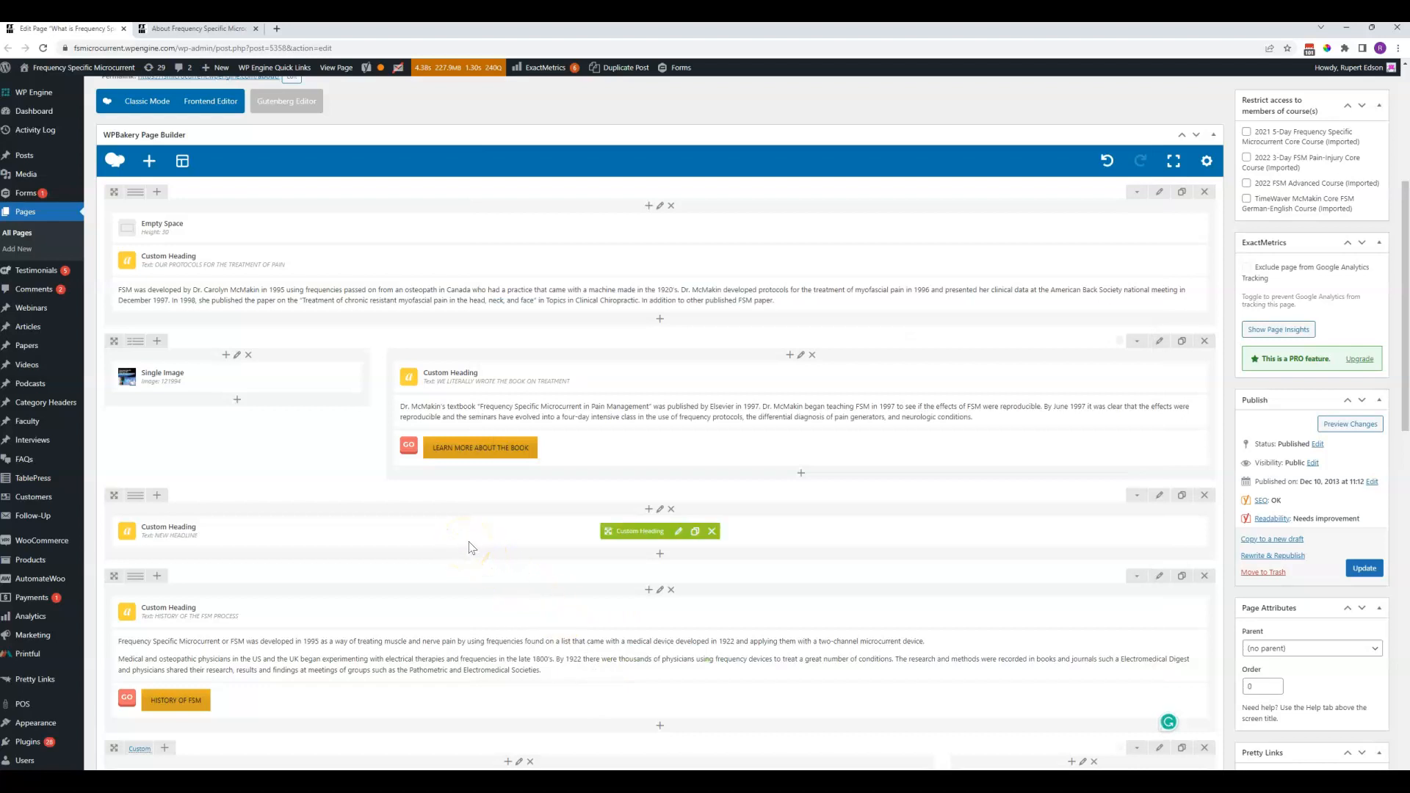
# - Delete the row holding the new headline and try repositioning the history row and its text block
pyautogui.click(1200, 498)
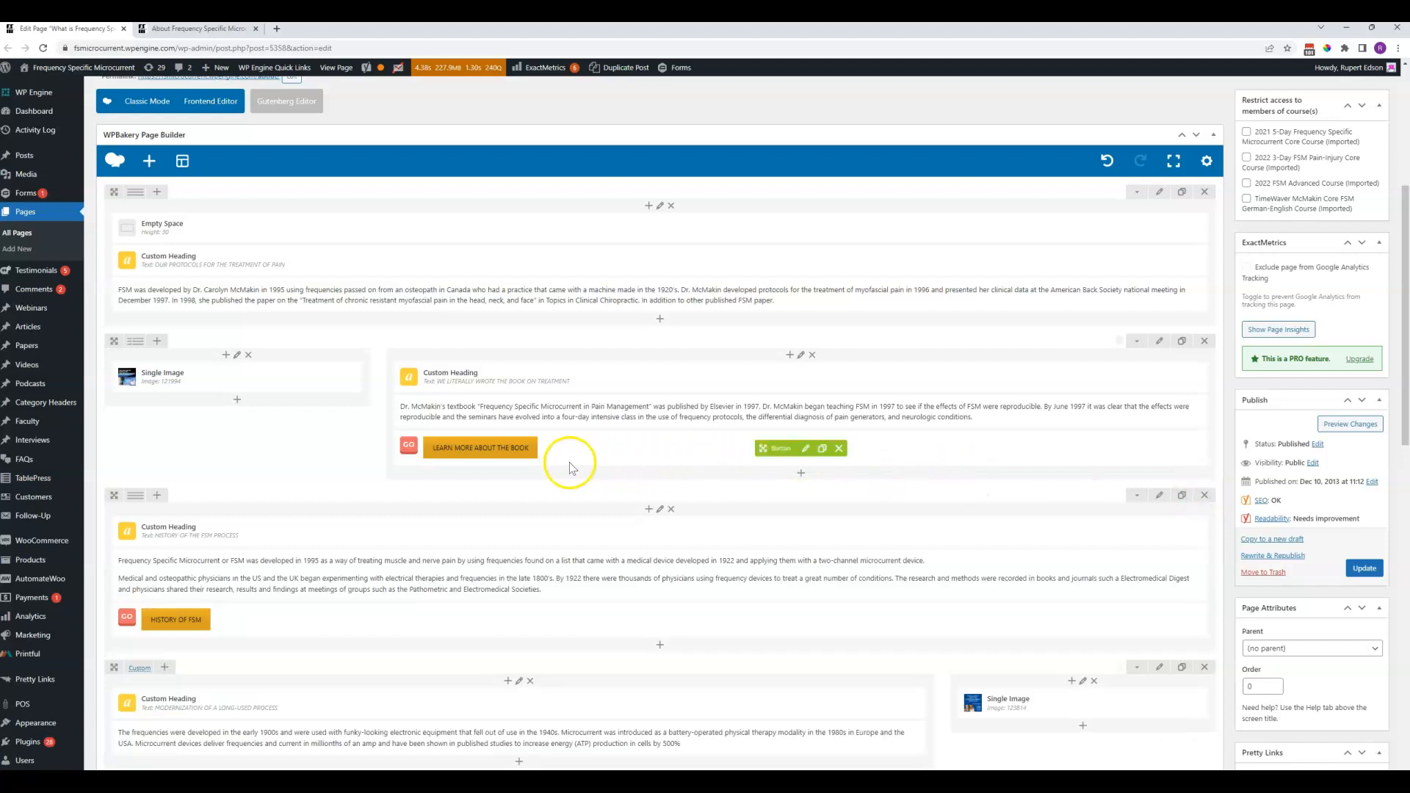
pyautogui.moveTo(112, 494); pyautogui.dragTo(157, 463)
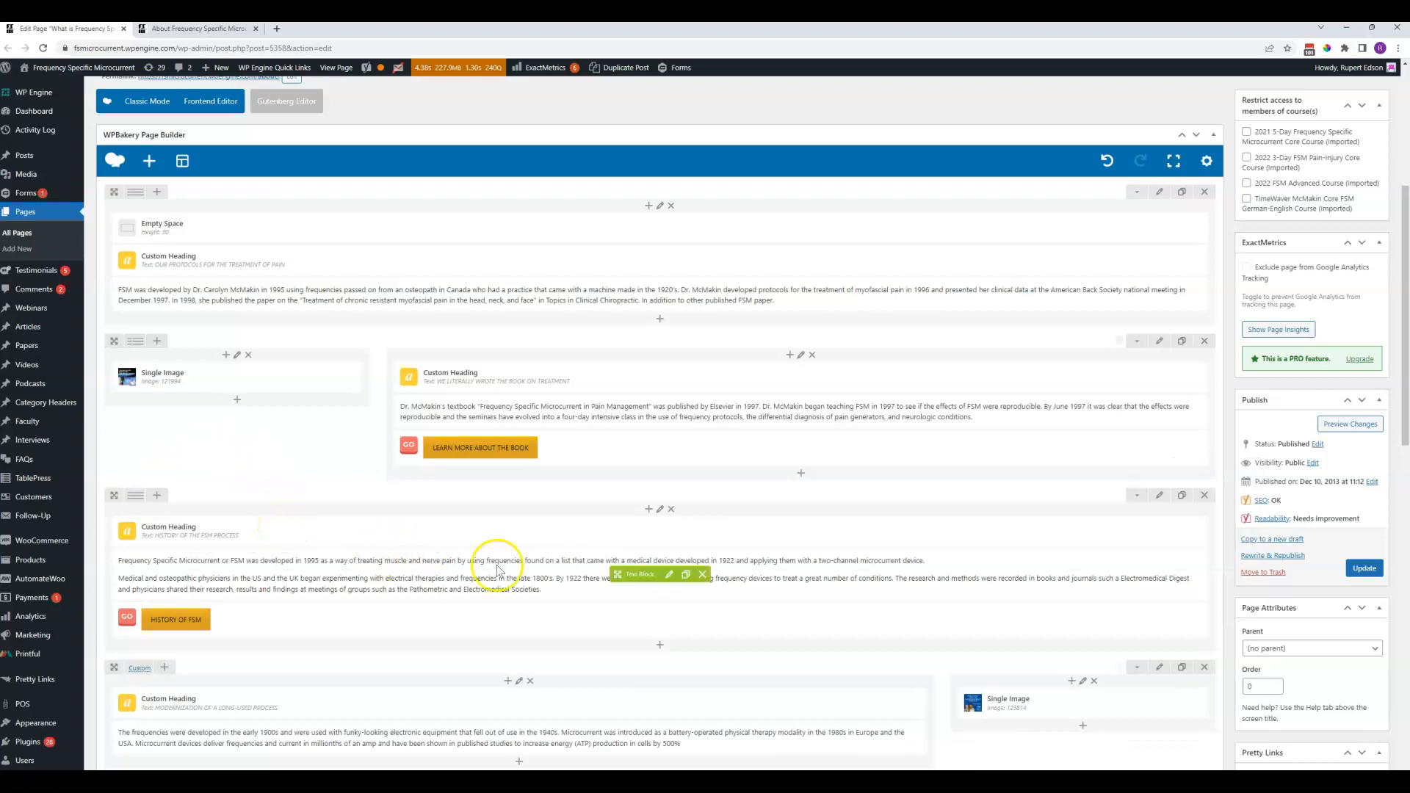
pyautogui.moveTo(633, 574); pyautogui.dragTo(507, 601)
# - Switch to the published About page, highlight the protocols text, and review the sections down to the practitioner videos
pyautogui.hotkey('ctrl', 'Tab')
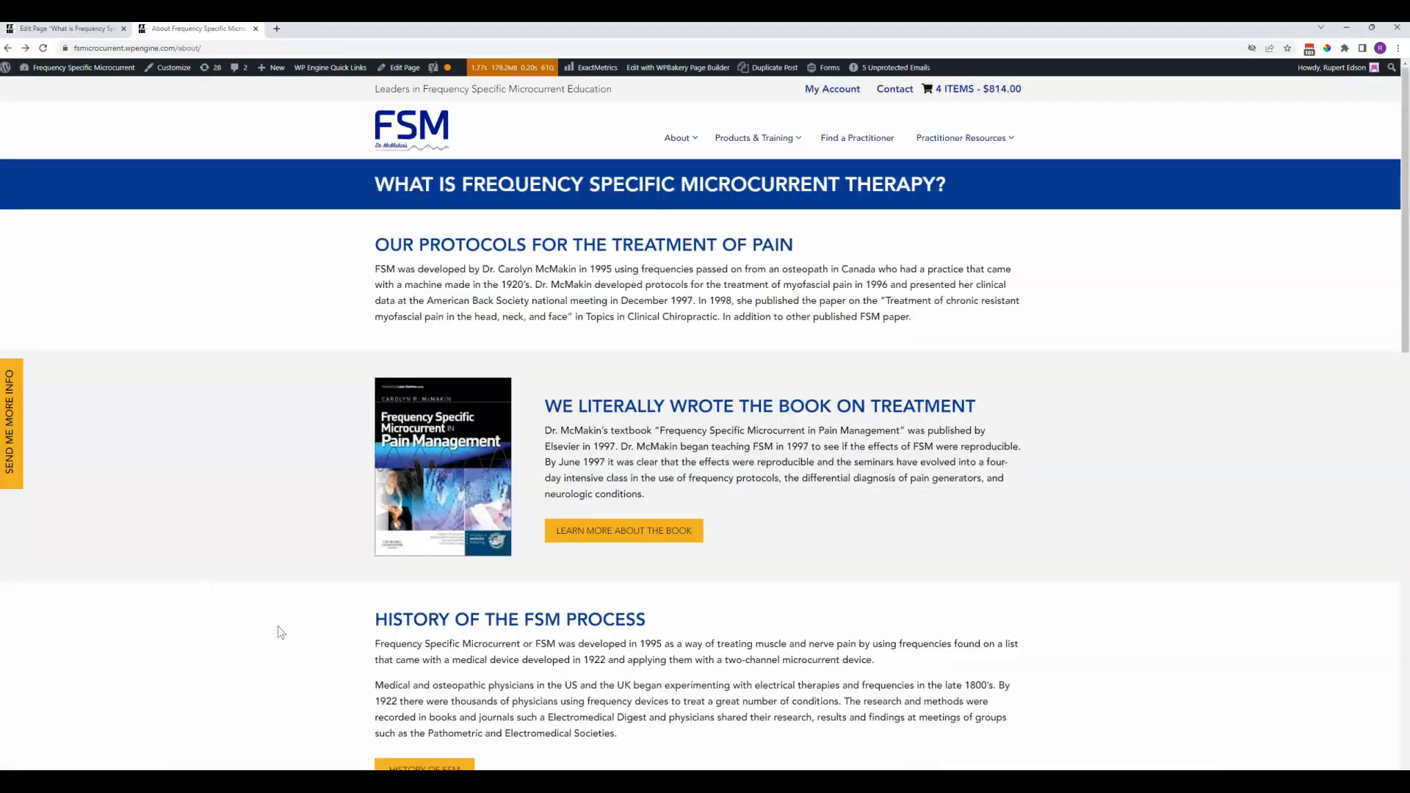
pyautogui.moveTo(656, 244); pyautogui.dragTo(593, 239)
pyautogui.moveTo(695, 317); pyautogui.dragTo(540, 279)
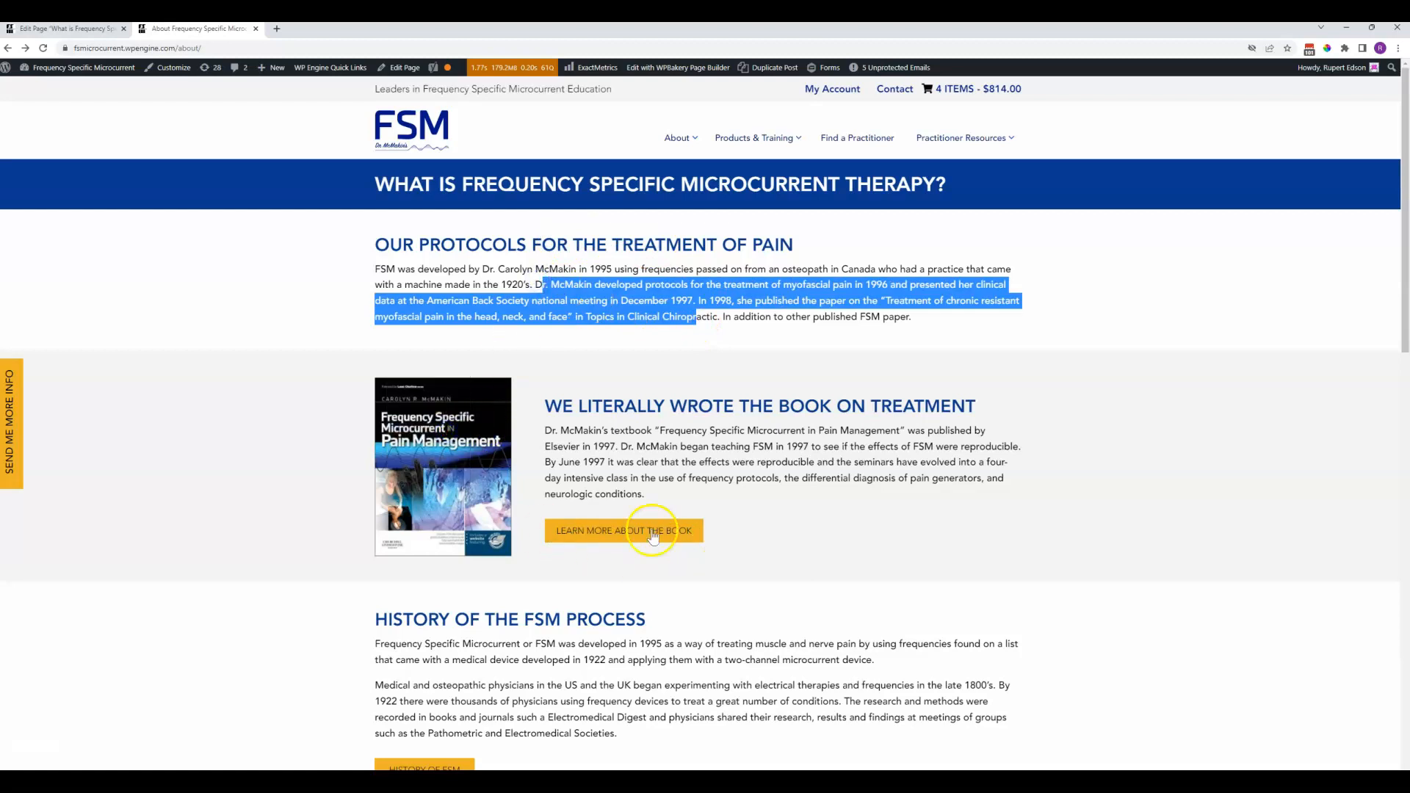
pyautogui.scroll(-5, 822, 562)
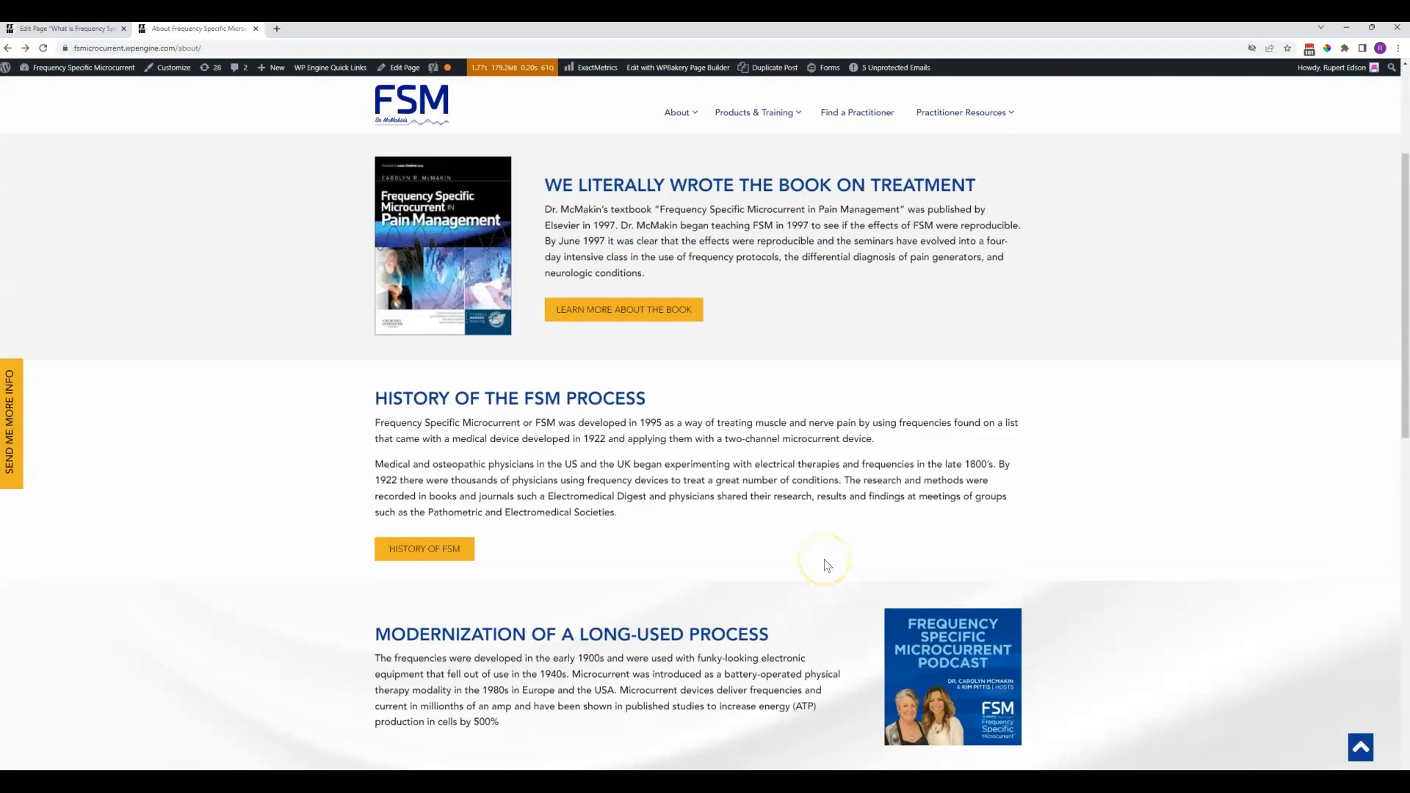
pyautogui.scroll(-1, 822, 563)
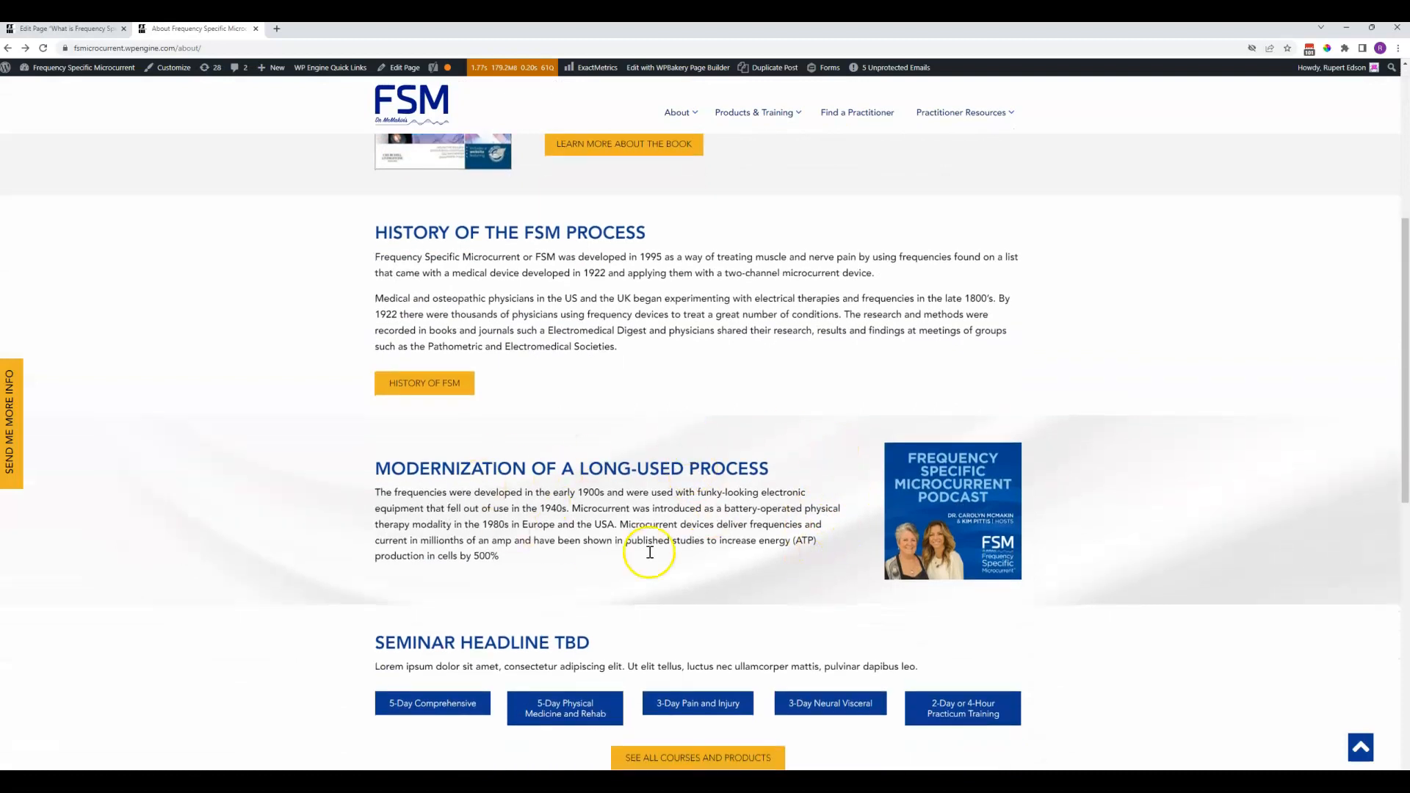
pyautogui.scroll(-5, 1182, 565)
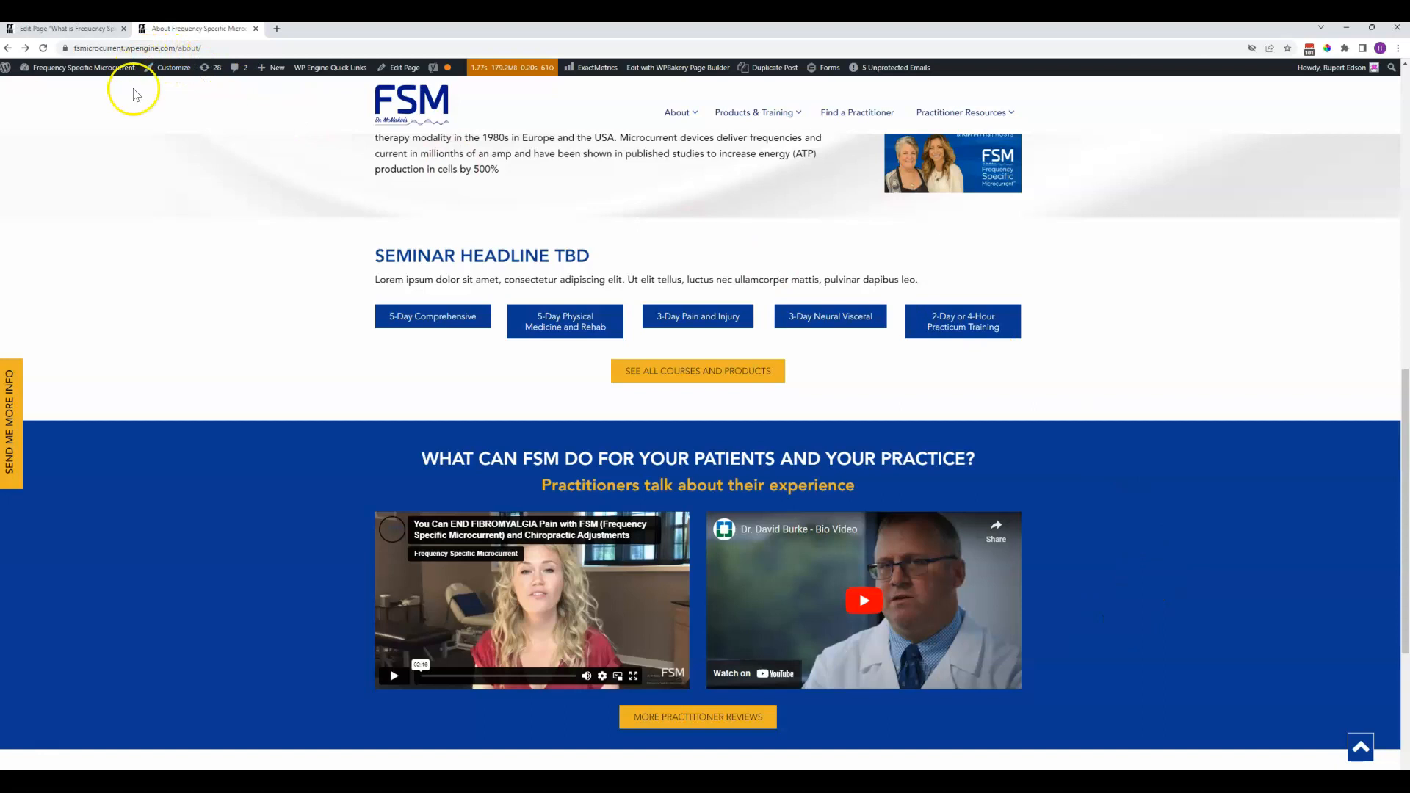
# - Return to the page editor and append the saved "Blue Panel" template to the end of the layout
pyautogui.click(87, 29)
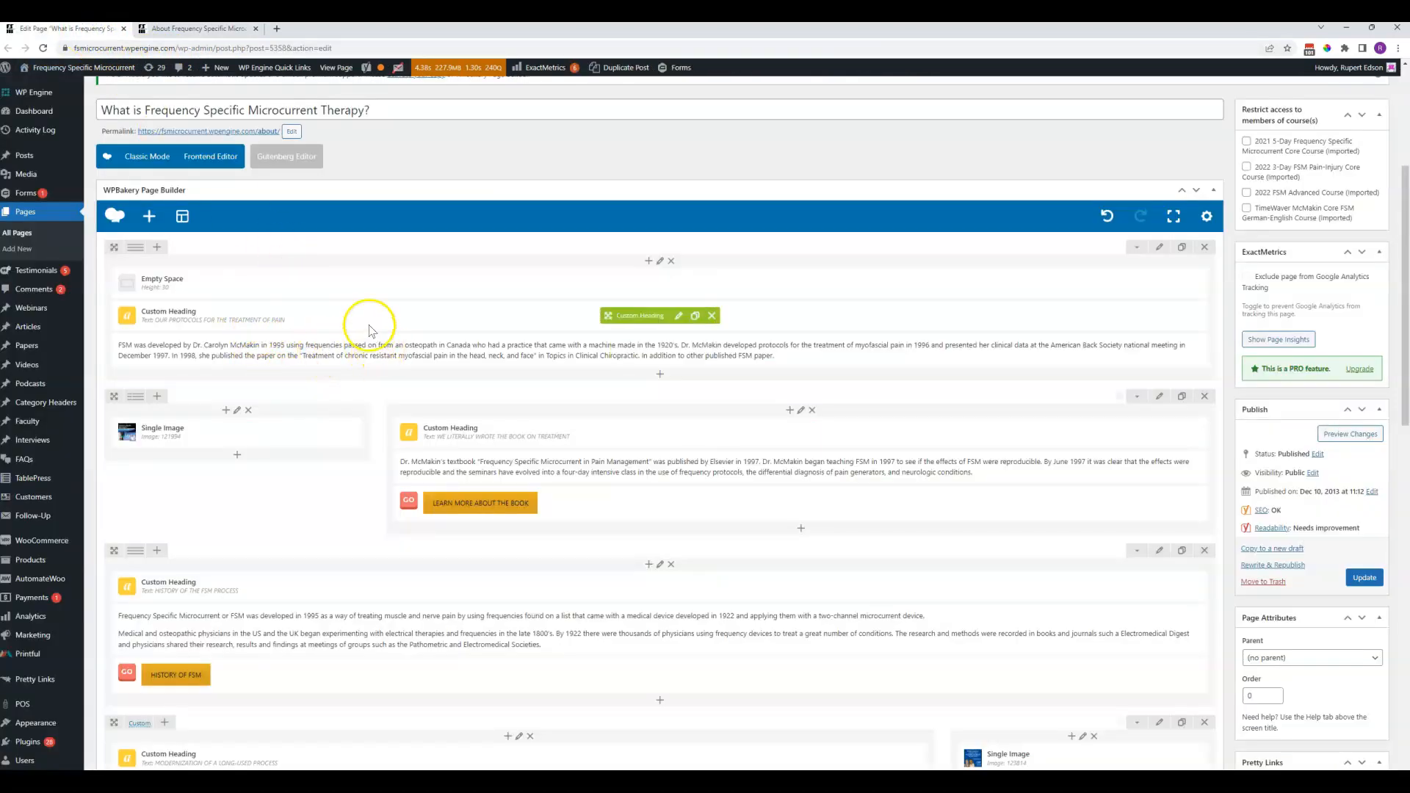
pyautogui.click(181, 219)
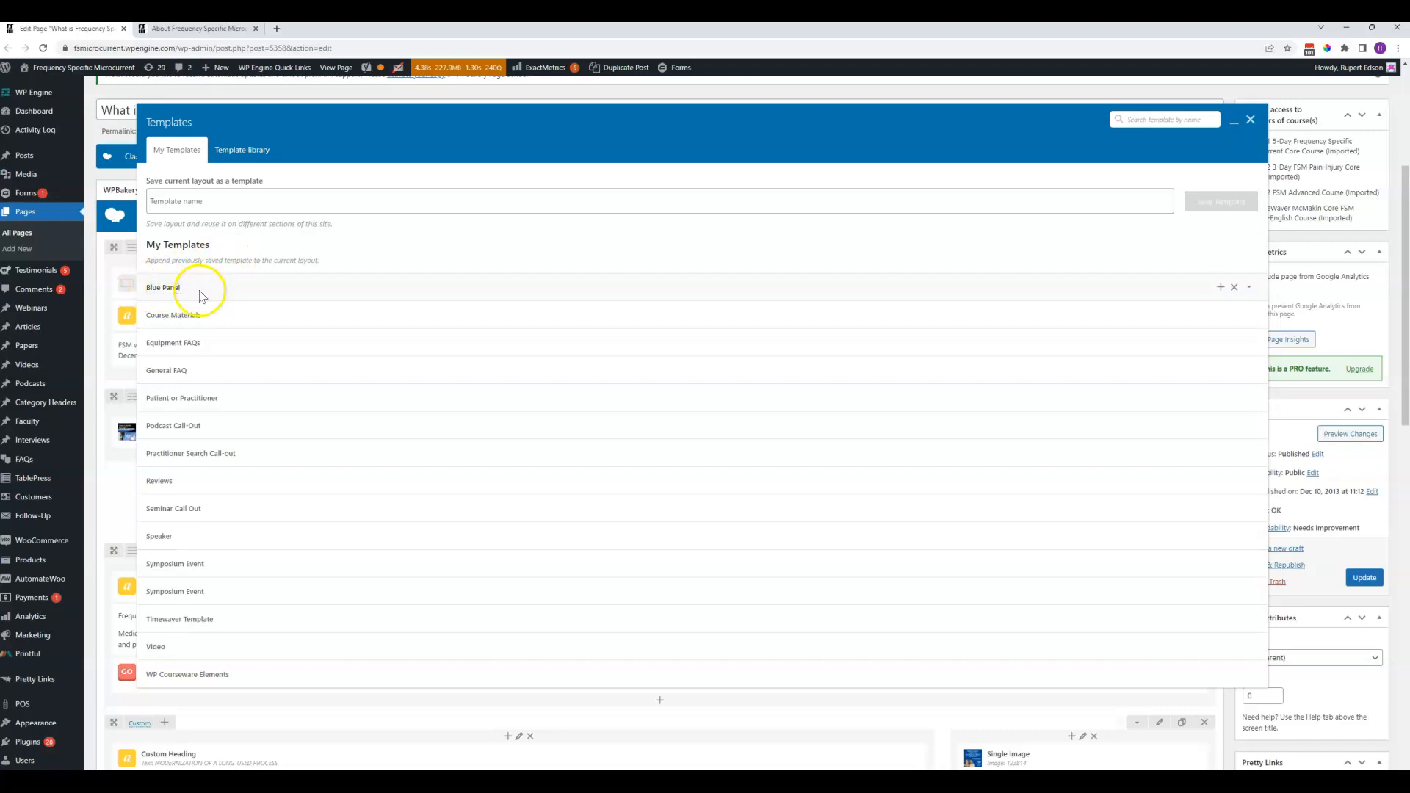
pyautogui.click(196, 29)
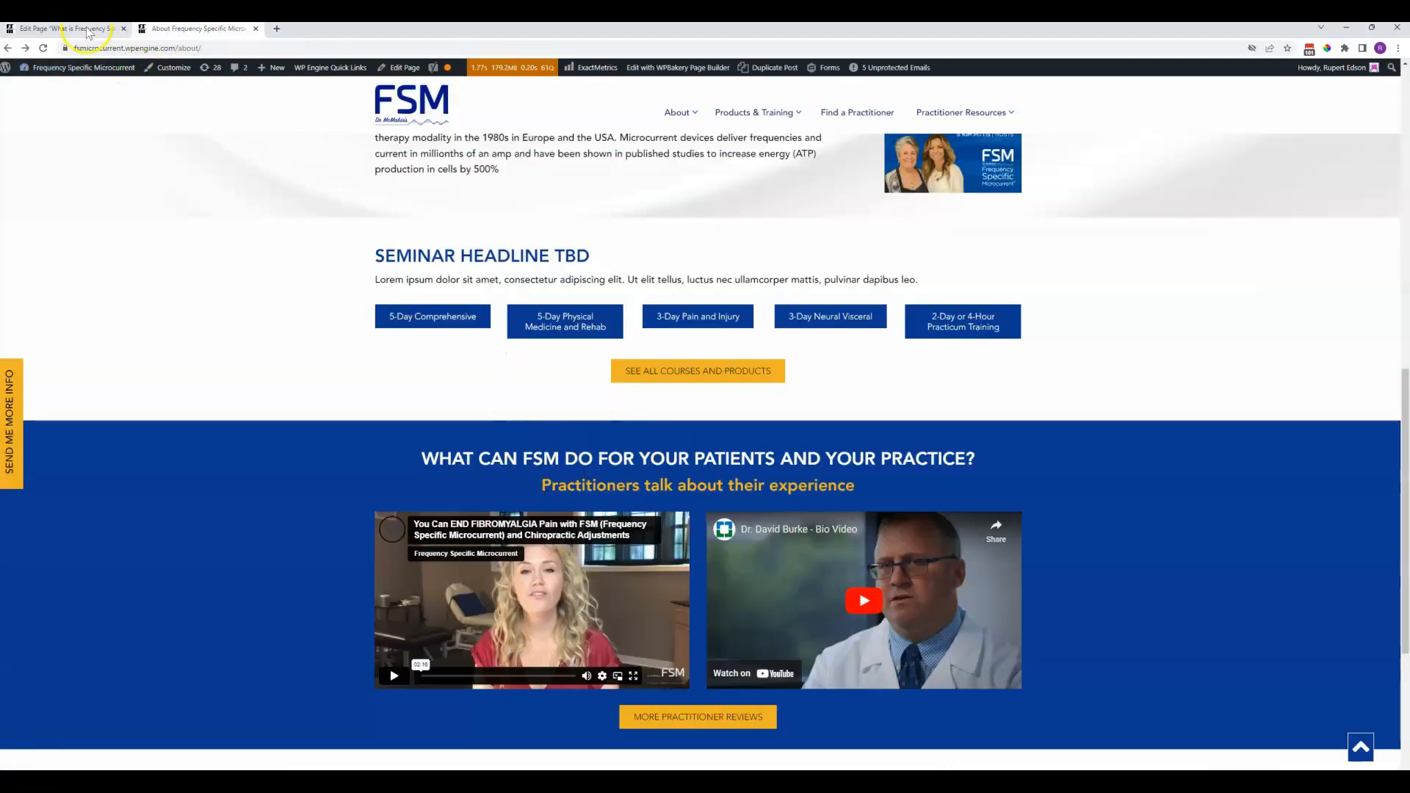
pyautogui.click(51, 28)
pyautogui.click(167, 291)
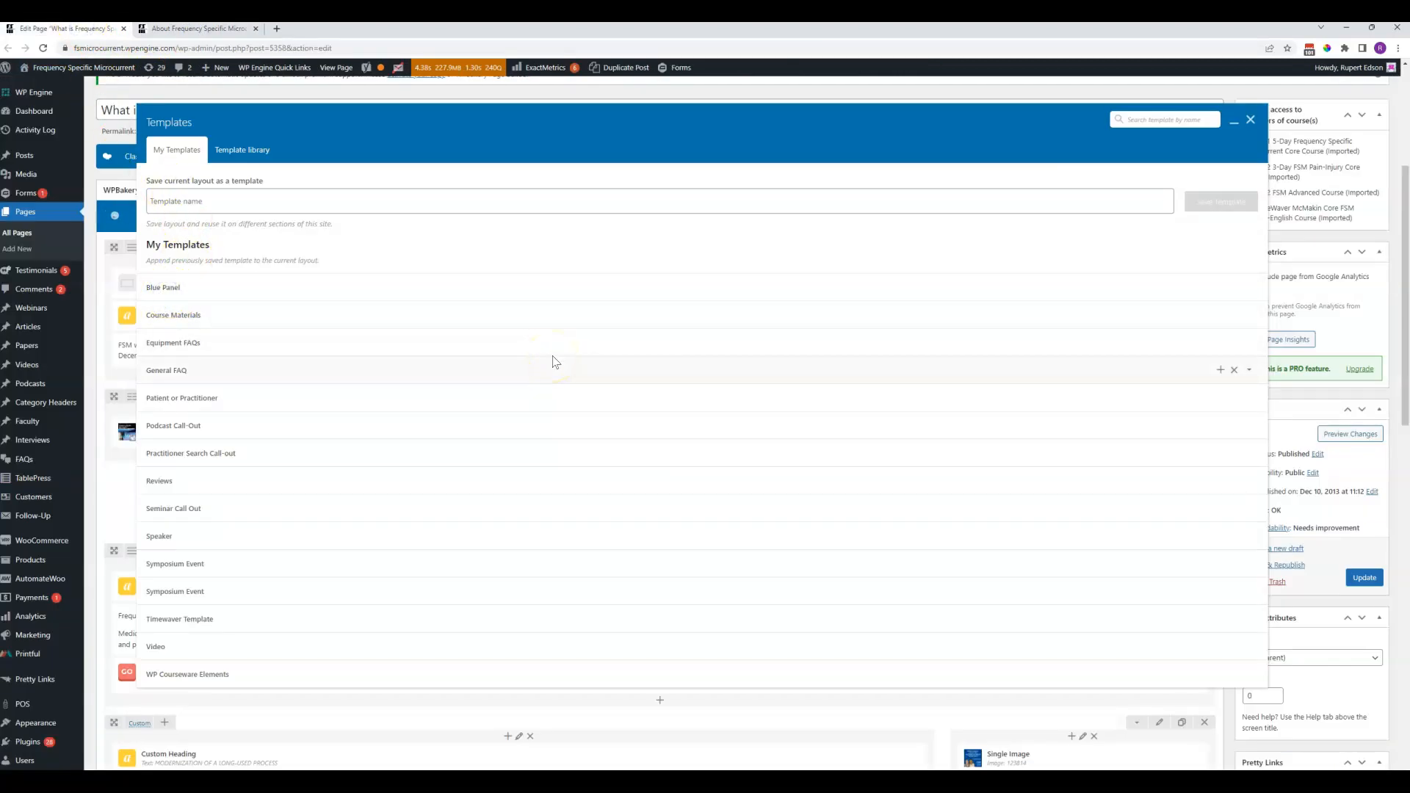
pyautogui.scroll(-10, 553, 363)
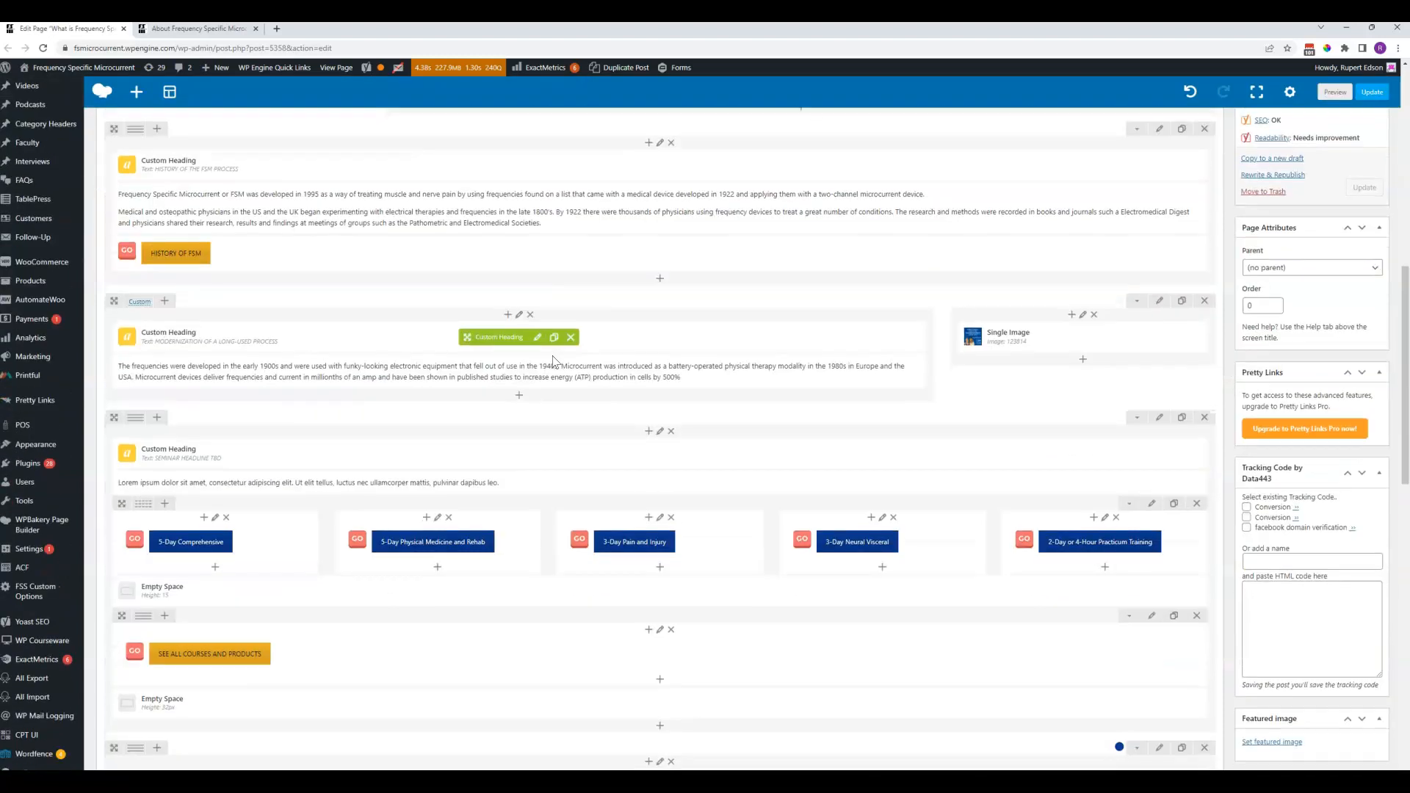
pyautogui.scroll(-8, 553, 367)
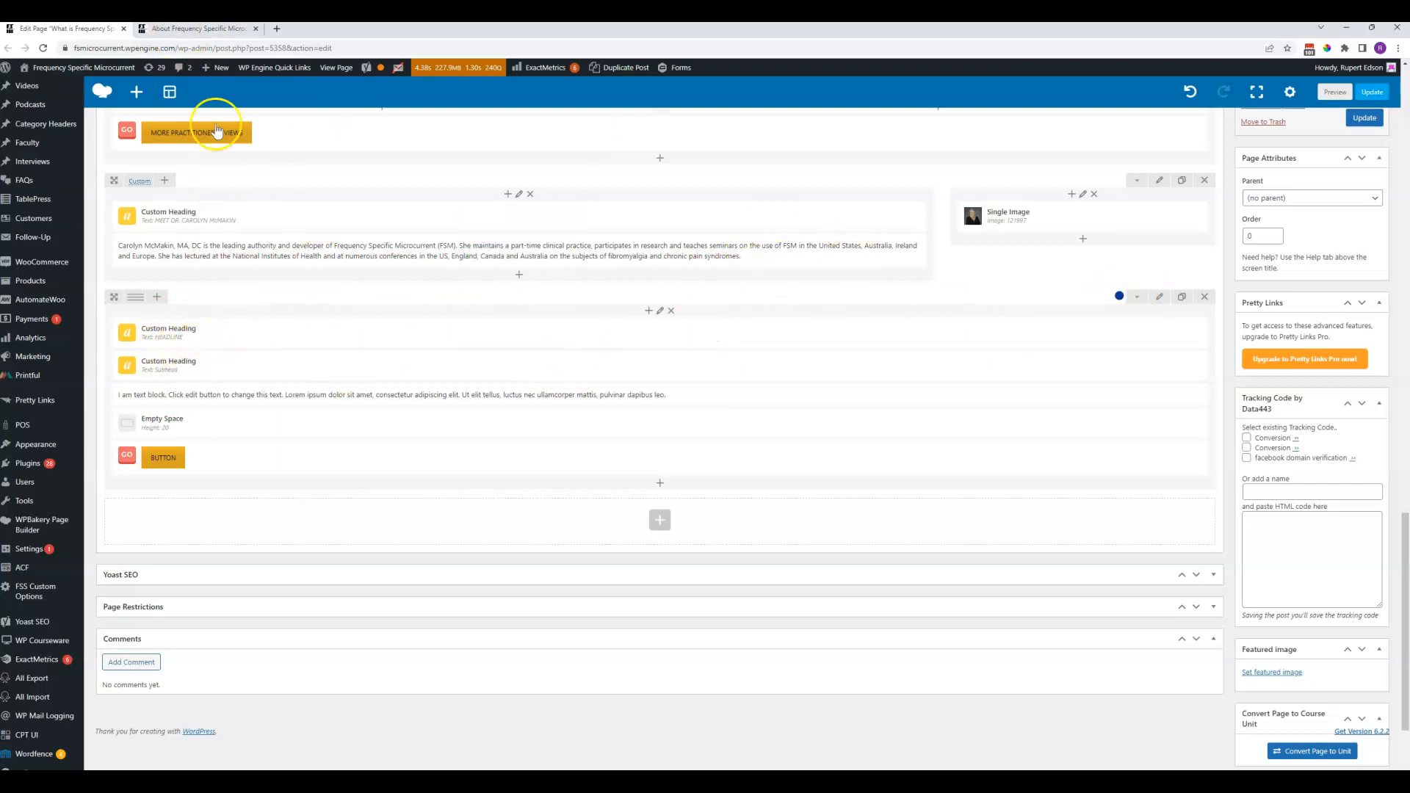
# - Compare the appended Blue Panel's headings, text block and button with the blue practitioner section on the published page
pyautogui.click(194, 28)
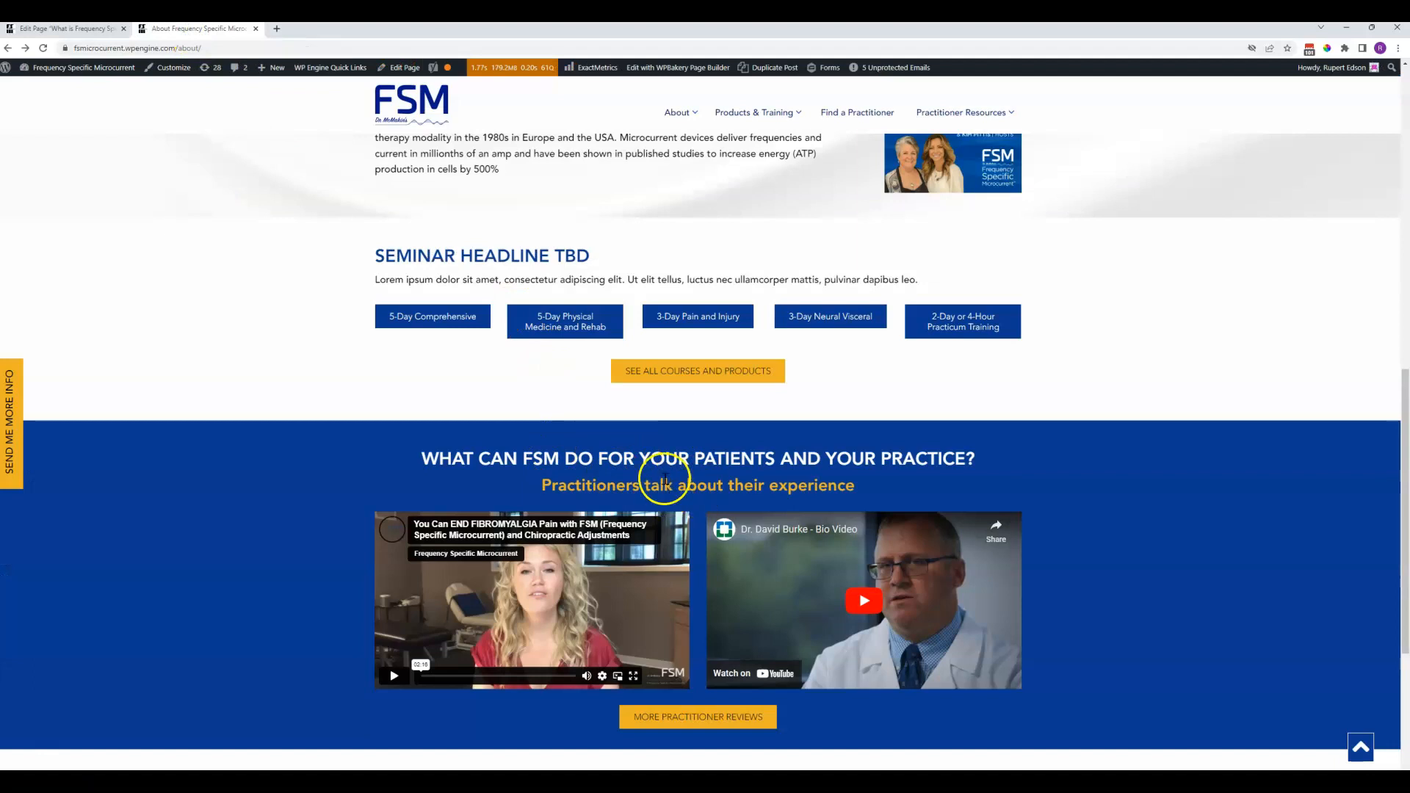
pyautogui.click(86, 29)
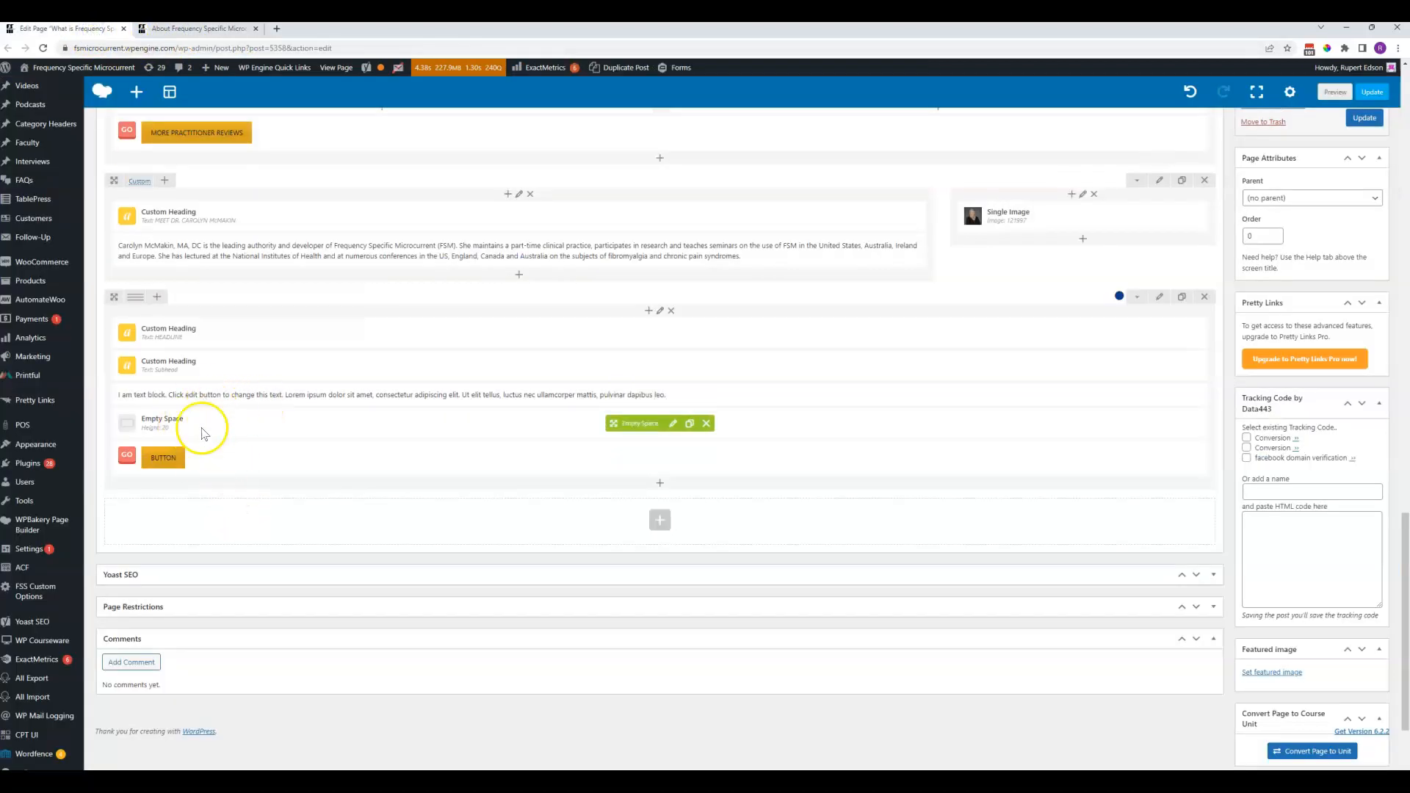
pyautogui.click(185, 29)
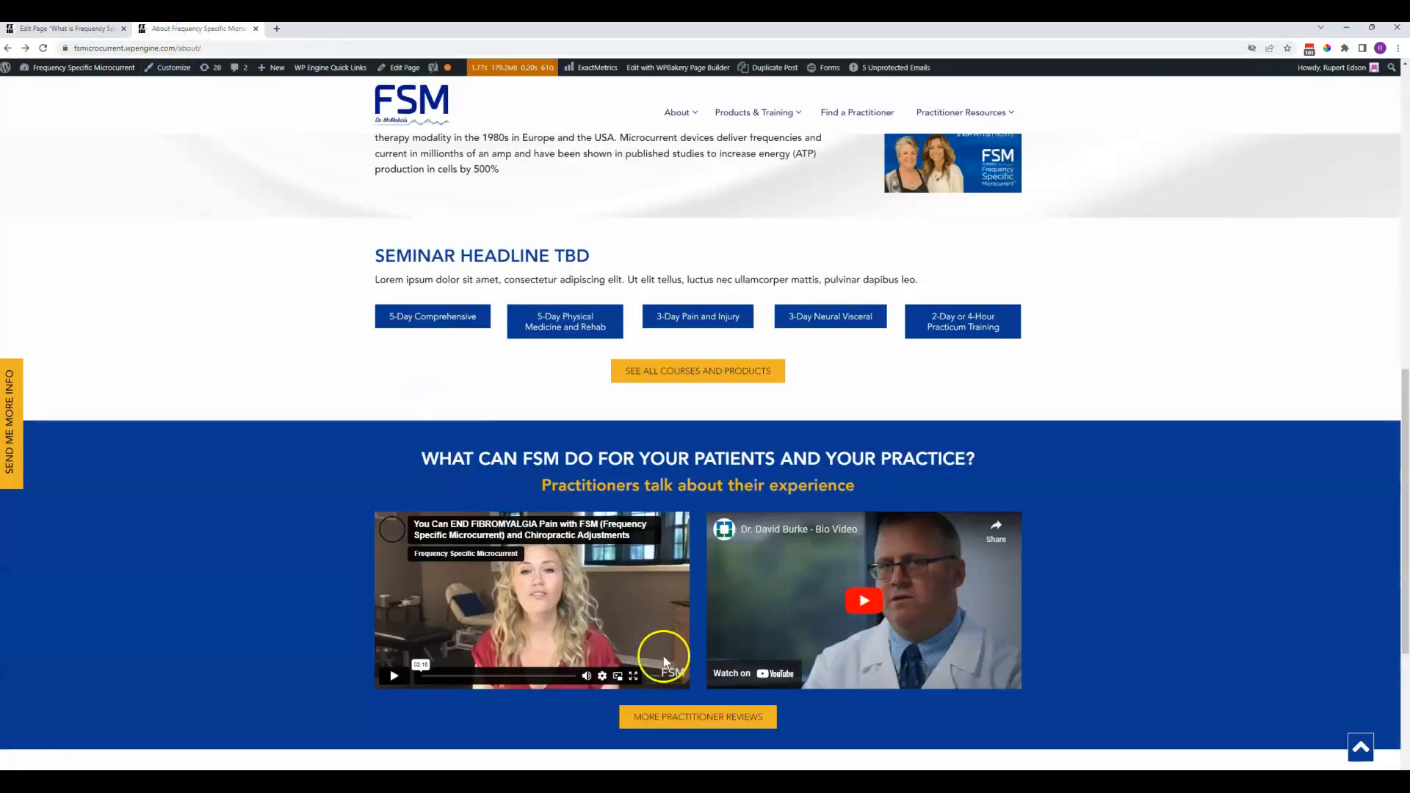
pyautogui.click(68, 32)
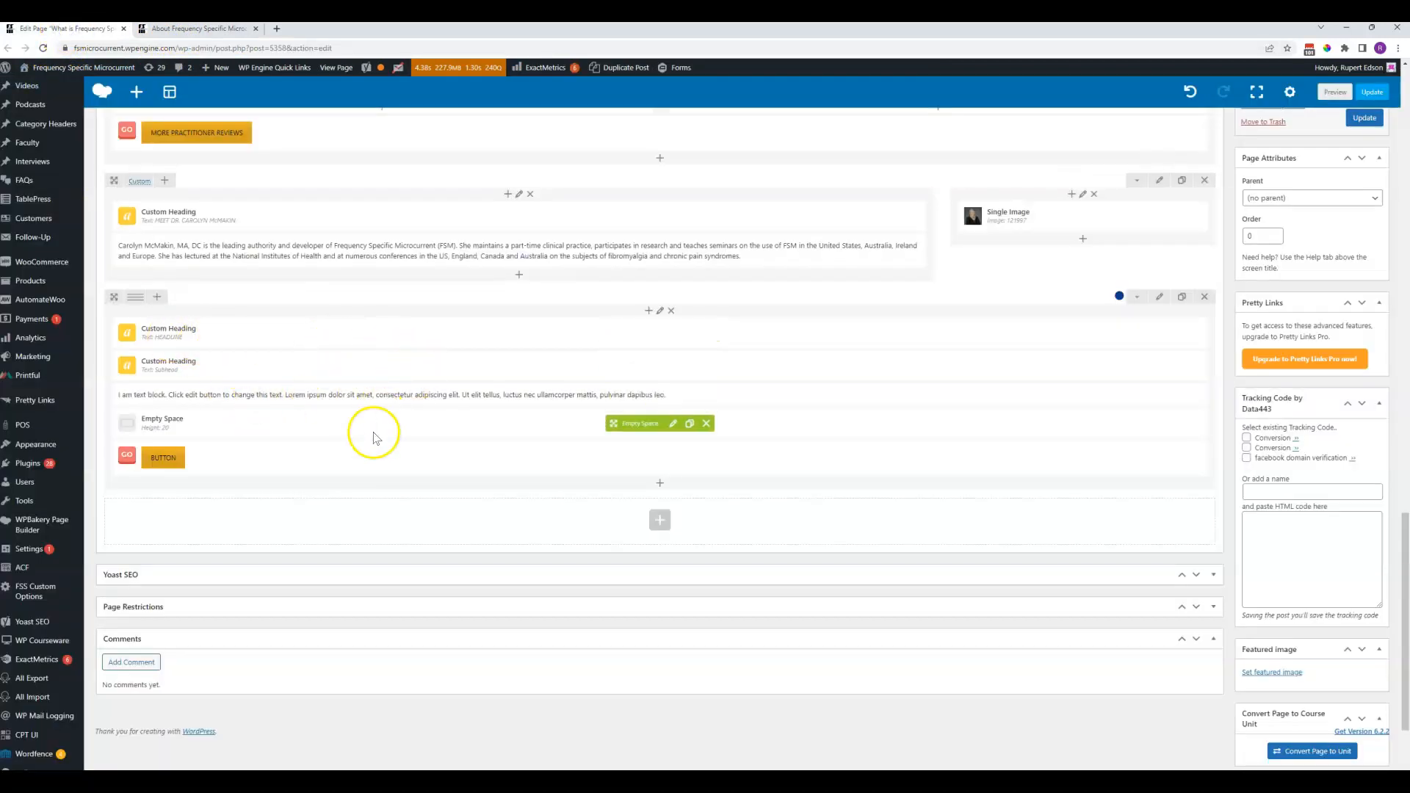
# - Review the published About page from the seminar section back up to the page title and clear the text highlight
pyautogui.click(202, 32)
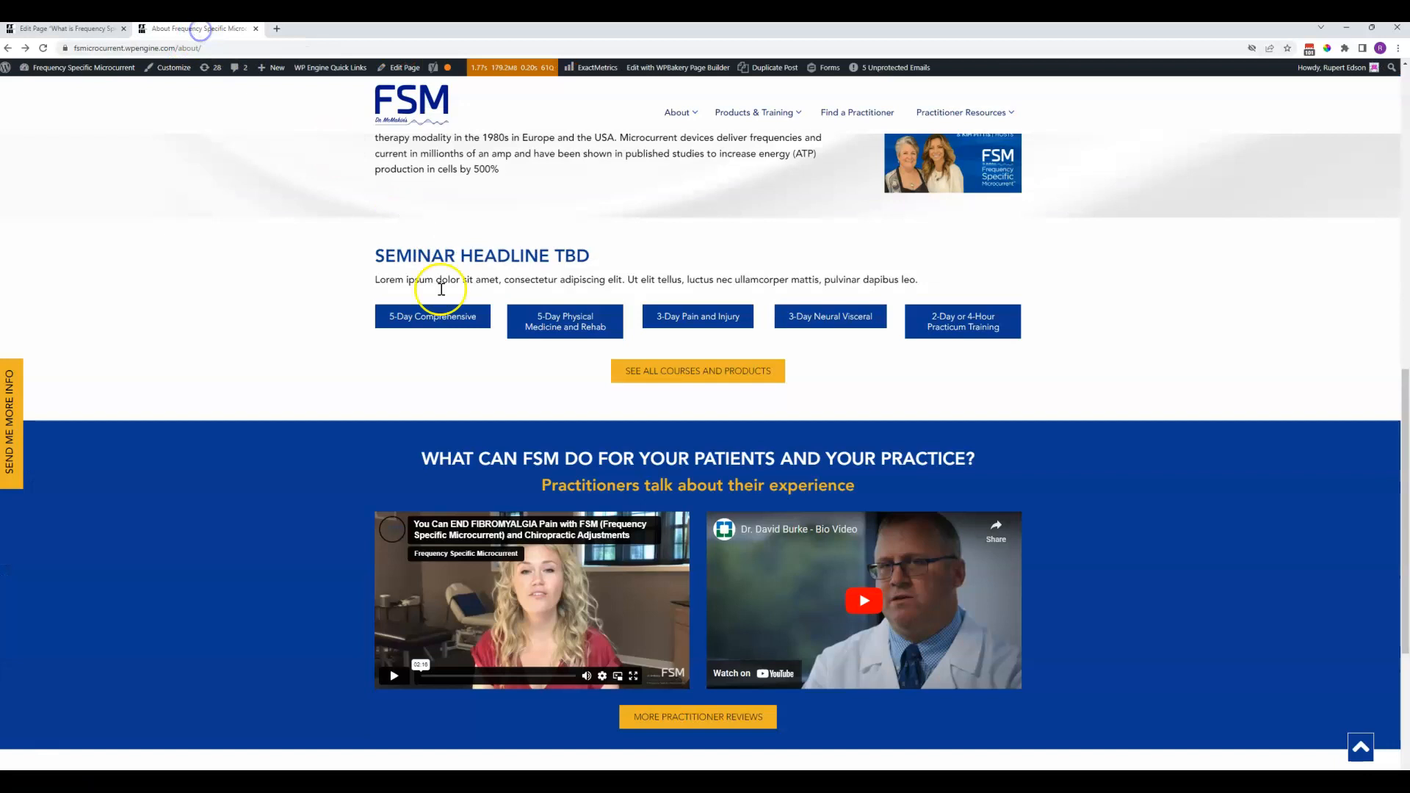
pyautogui.scroll(3, 504, 409)
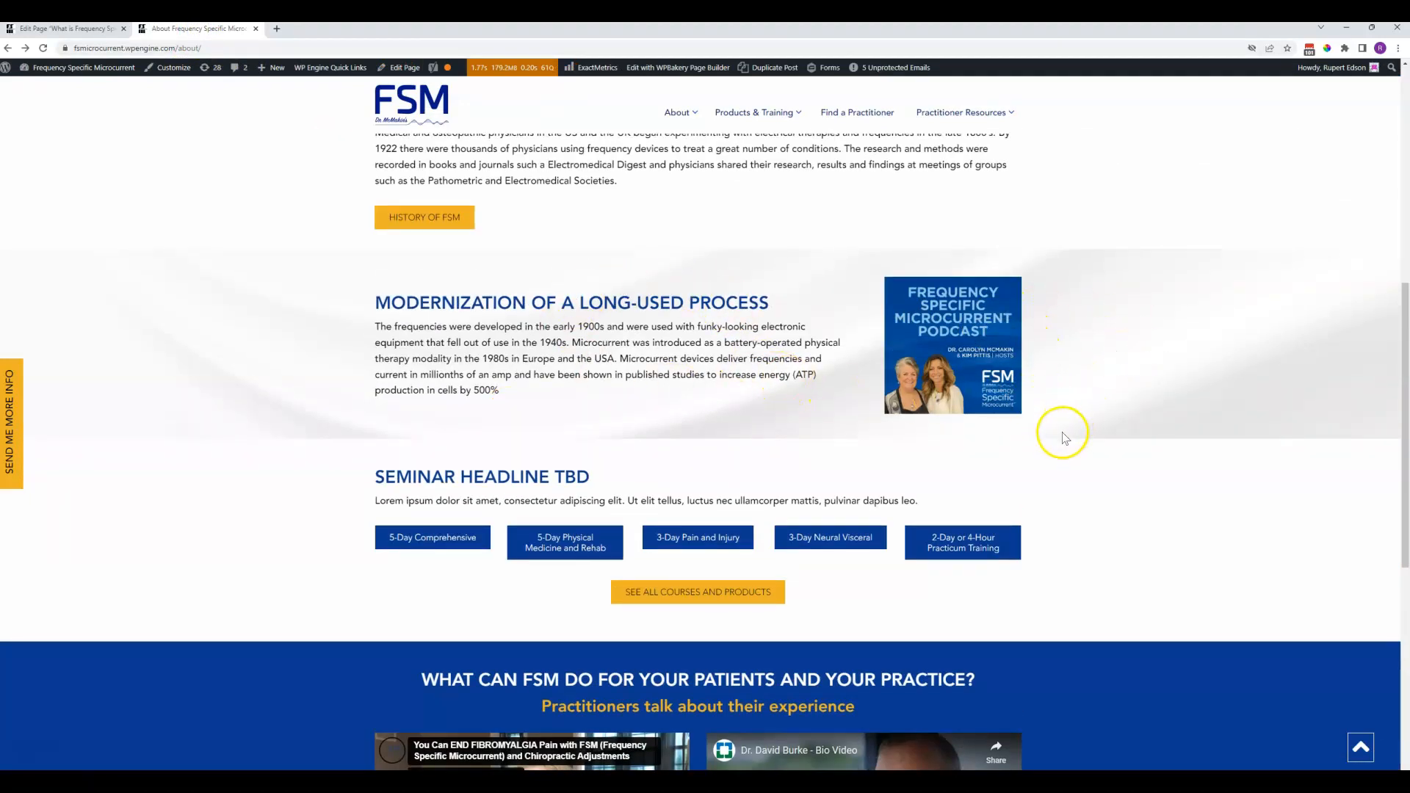
pyautogui.scroll(3, 1050, 426)
pyautogui.scroll(2, 1063, 441)
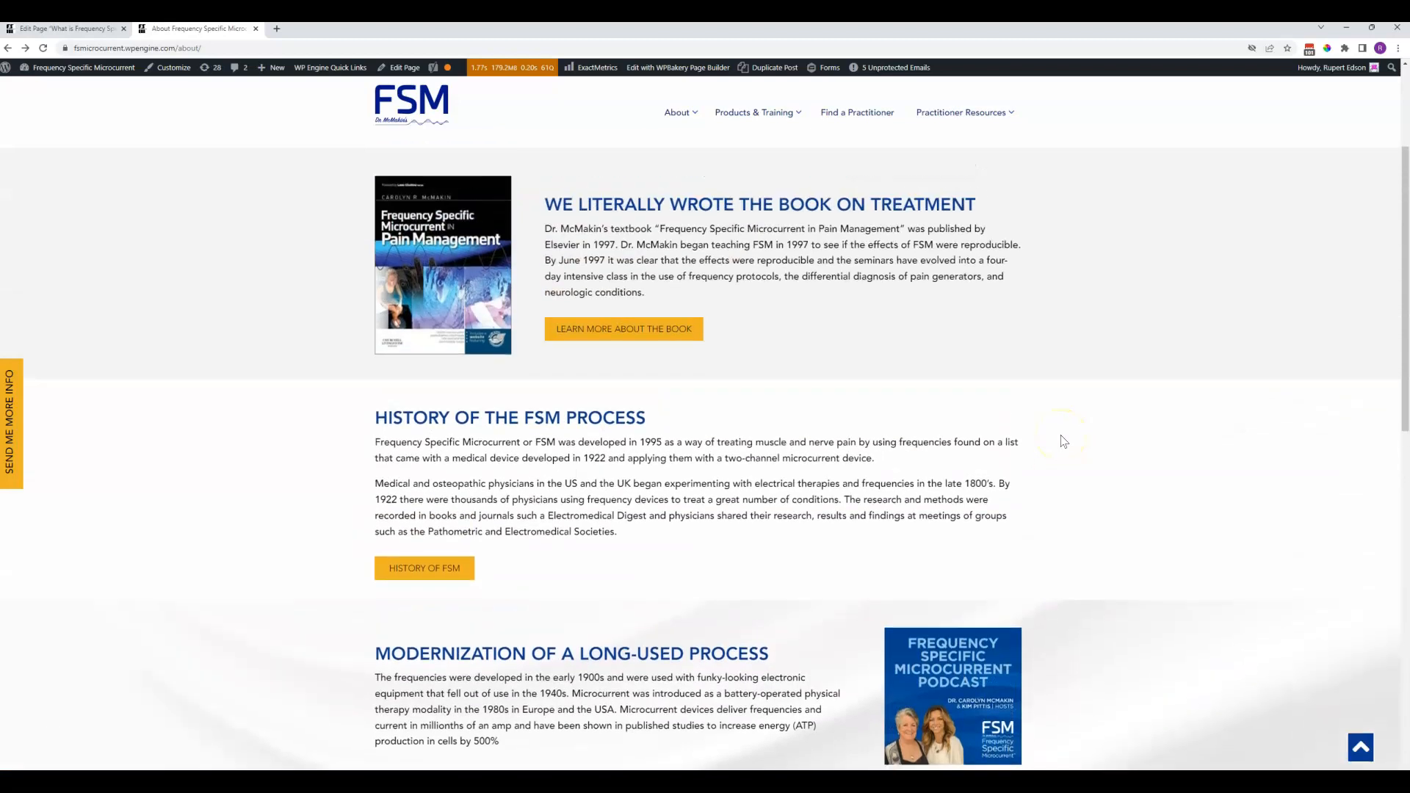
pyautogui.scroll(2, 1063, 445)
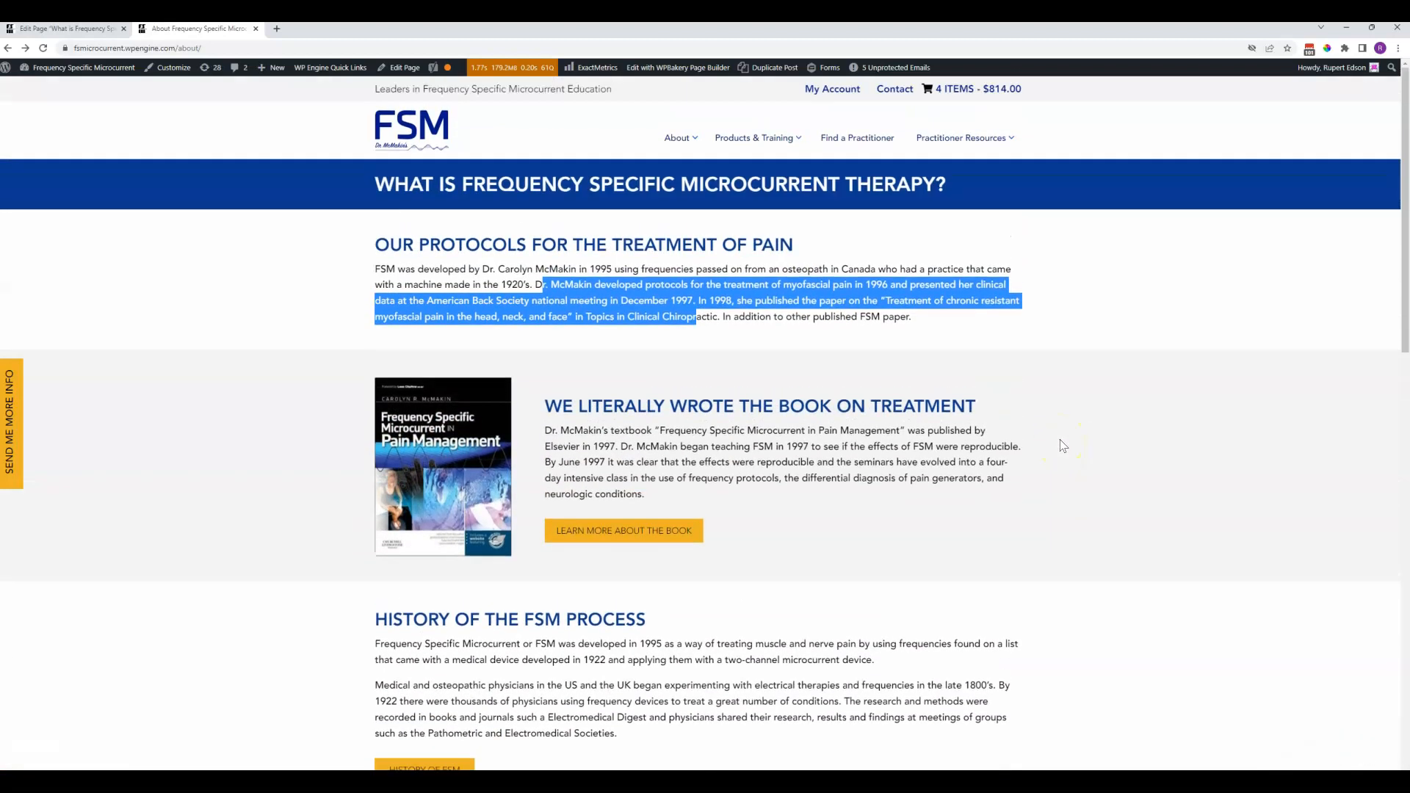
pyautogui.click(932, 446)
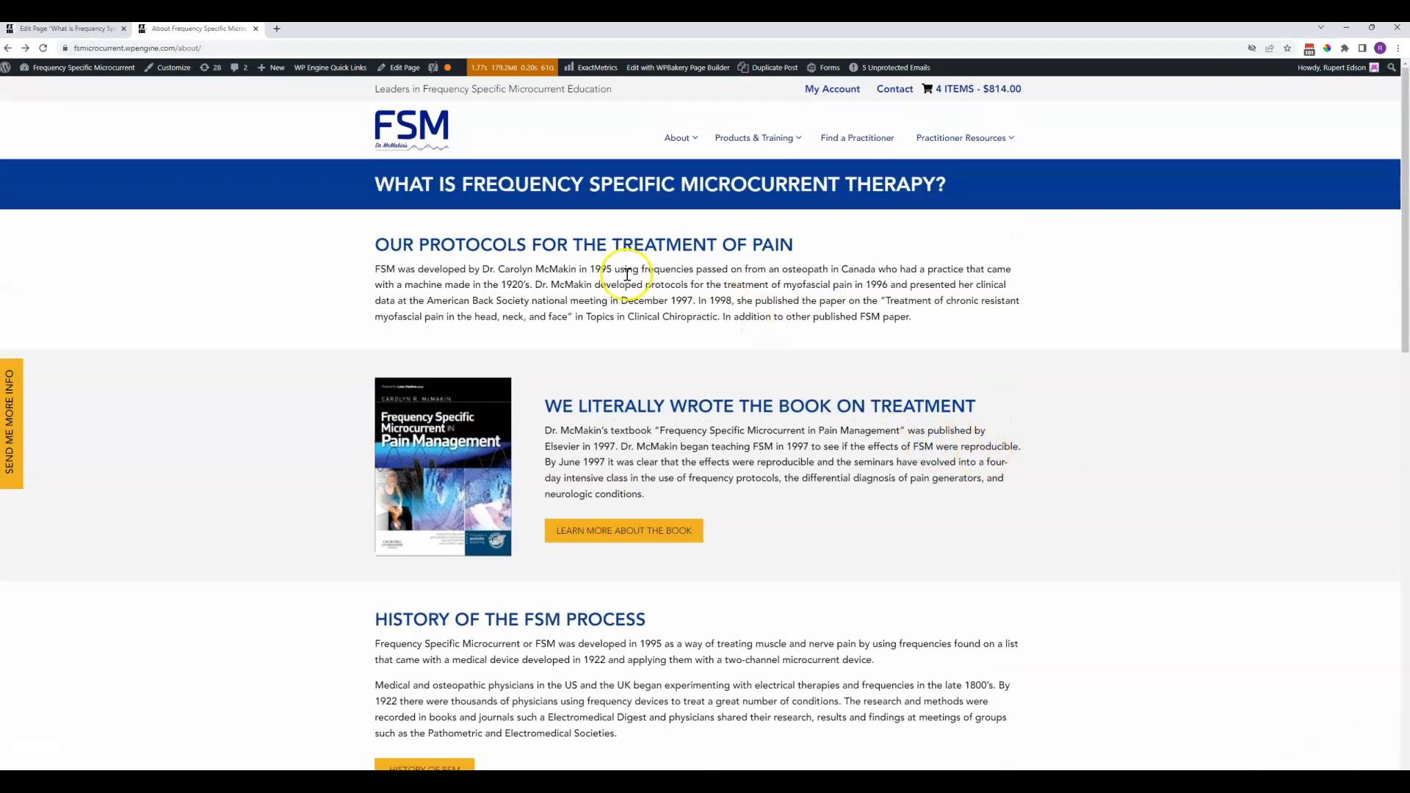
# - Return to the page editor and open the settings of the HISTORY OF FSM button, highlighting its label text
pyautogui.click(27, 780)
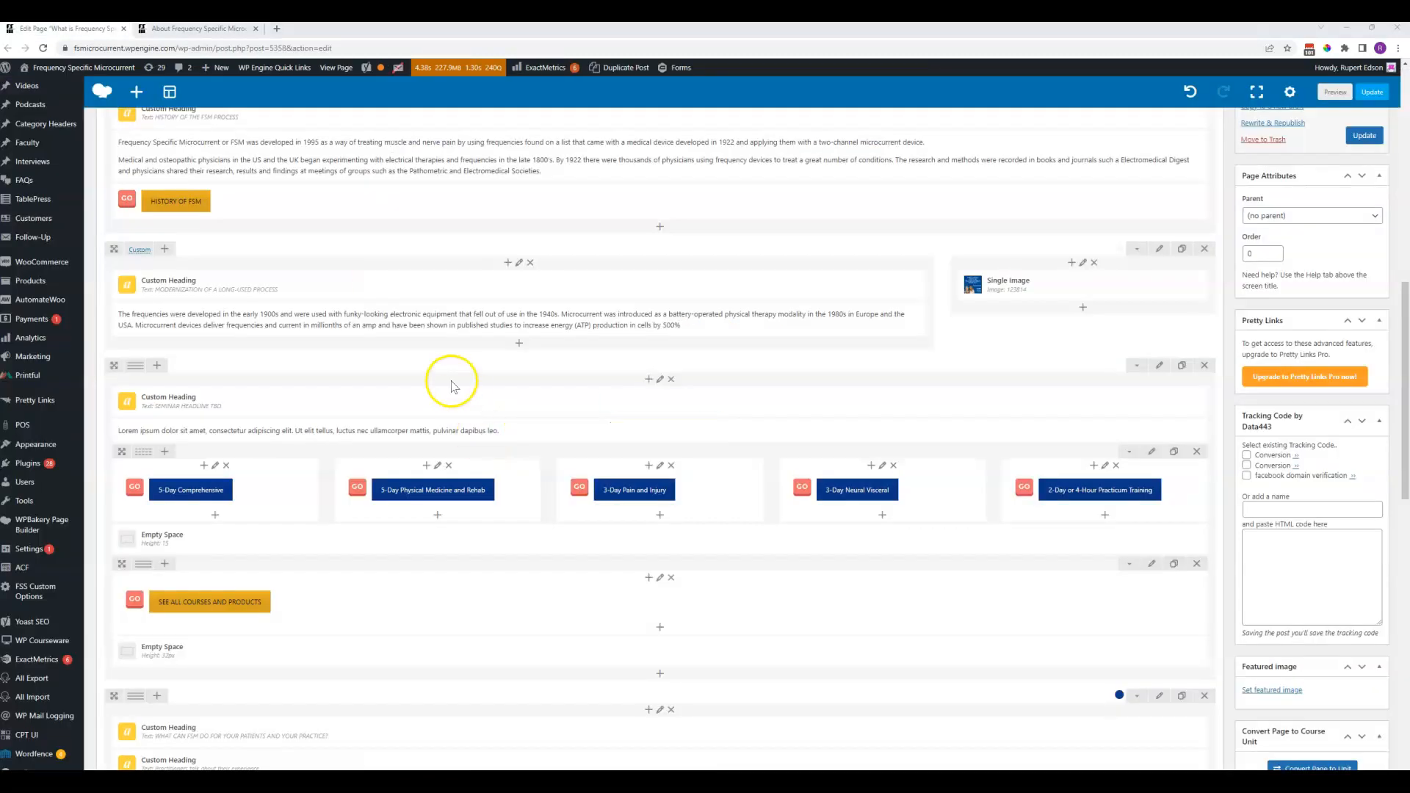
pyautogui.scroll(2, 450, 383)
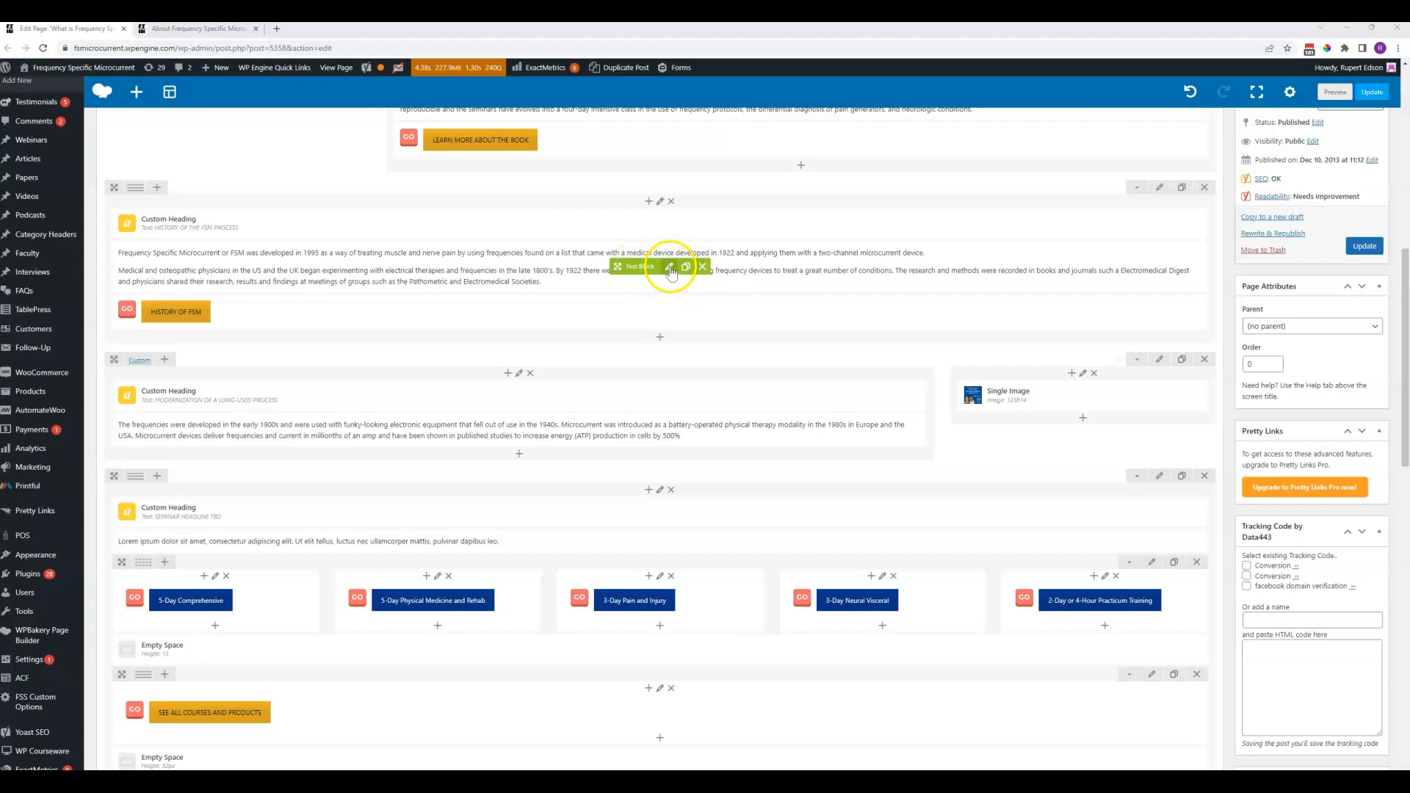
pyautogui.moveTo(636, 266)
pyautogui.mouseDown()
pyautogui.moveTo(637, 237)
pyautogui.moveTo(637, 268)
pyautogui.mouseUp()
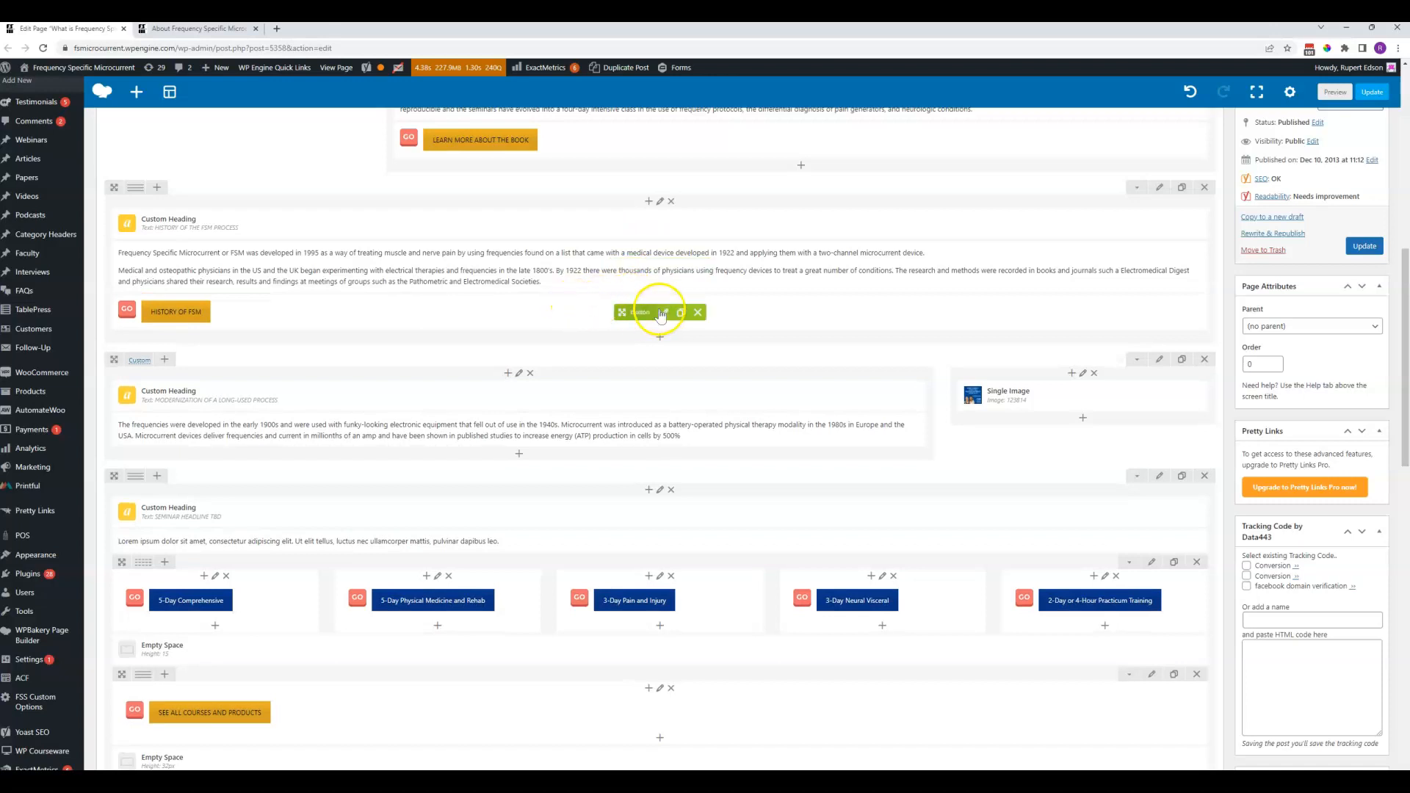
pyautogui.click(663, 315)
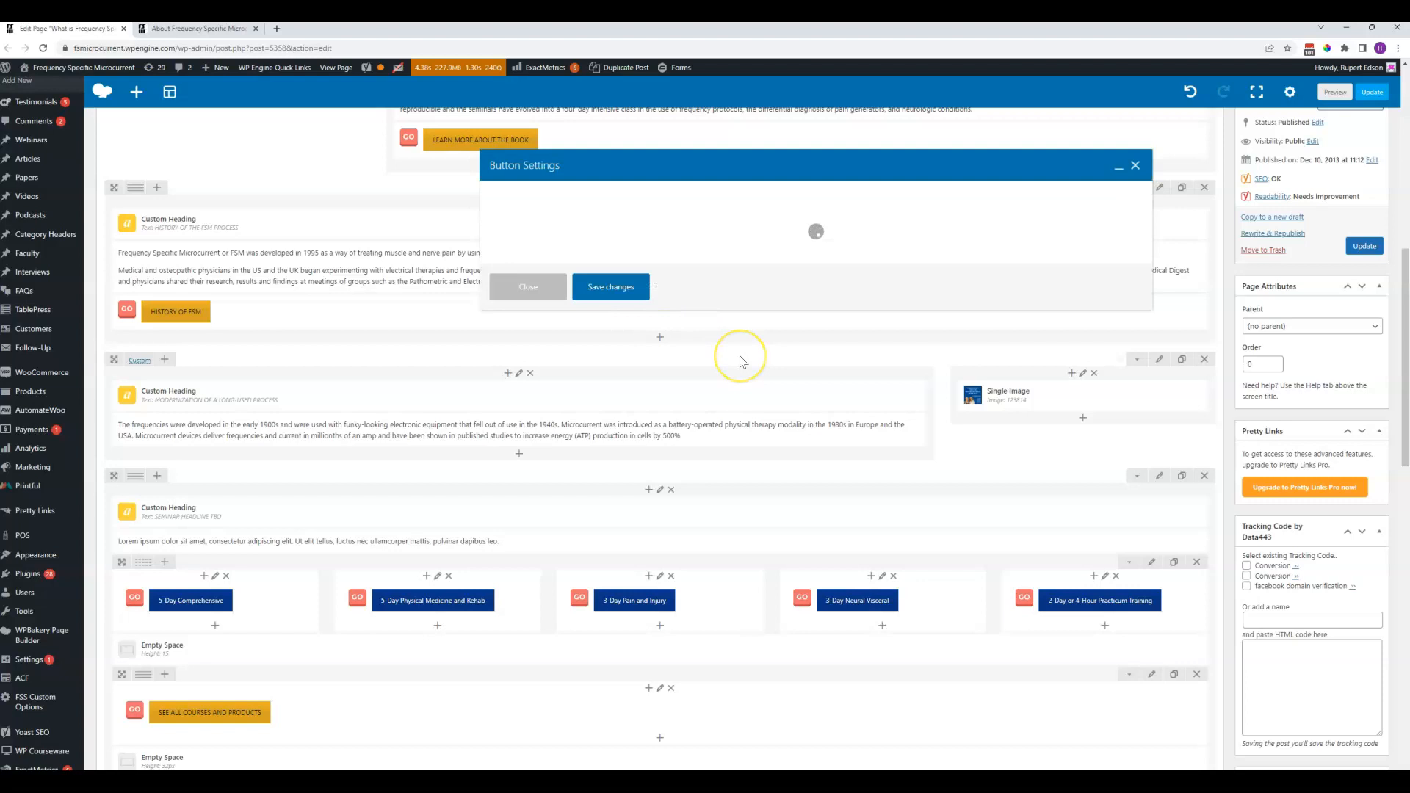
pyautogui.moveTo(578, 246); pyautogui.dragTo(467, 242)
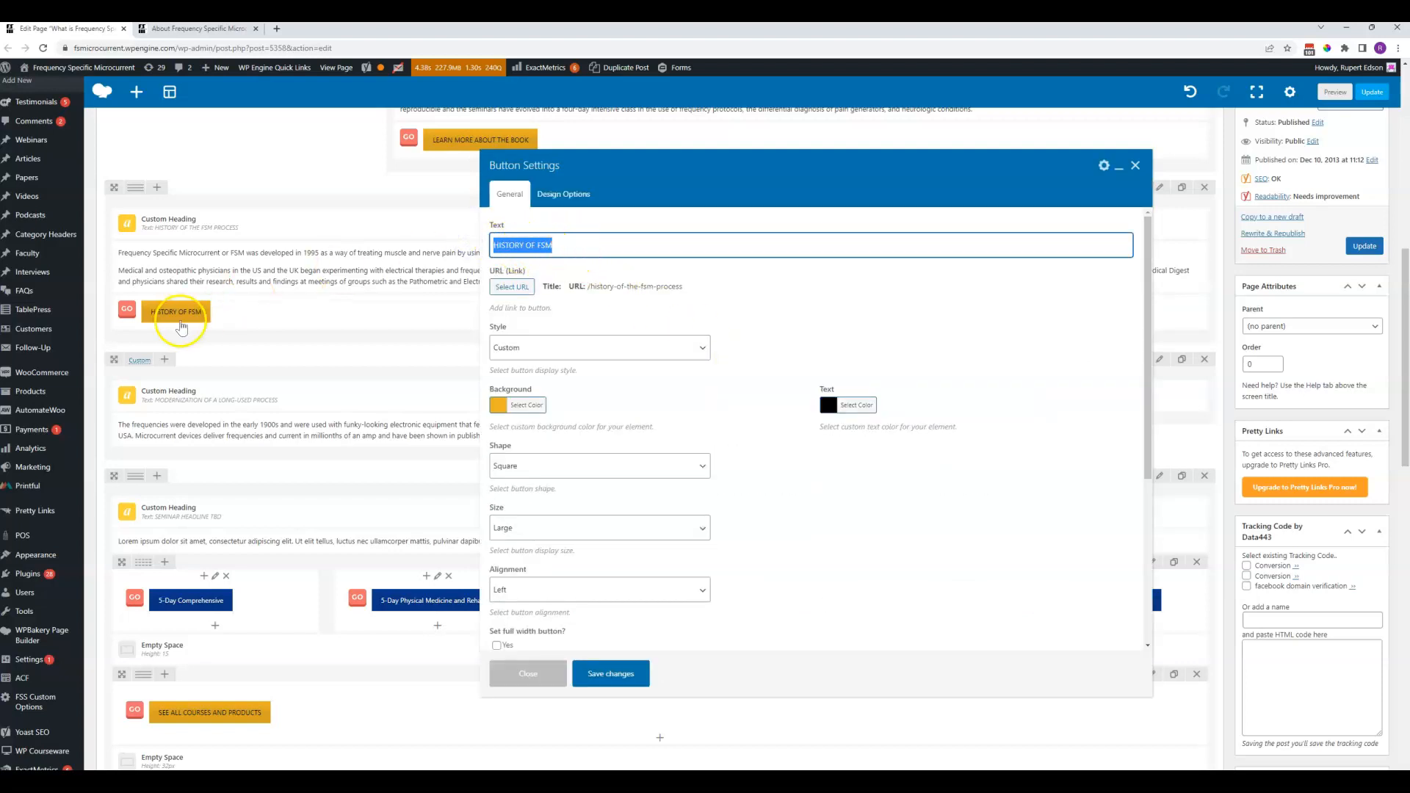
# - Open the button's link options, look through the existing content, and check the /about/ path in the published page's address
pyautogui.click(520, 288)
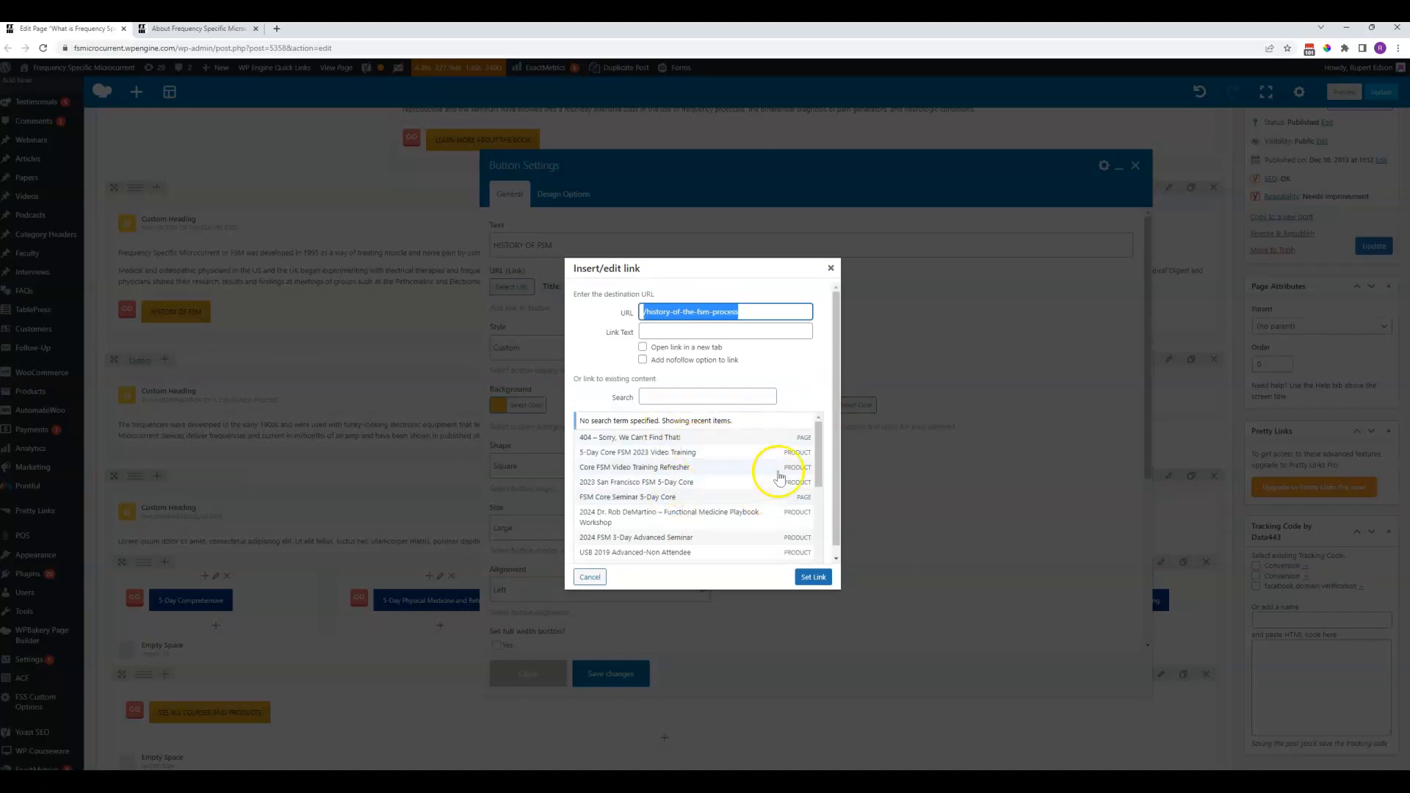
pyautogui.moveTo(819, 440)
pyautogui.mouseDown()
pyautogui.moveTo(819, 504)
pyautogui.moveTo(820, 456)
pyautogui.mouseUp()
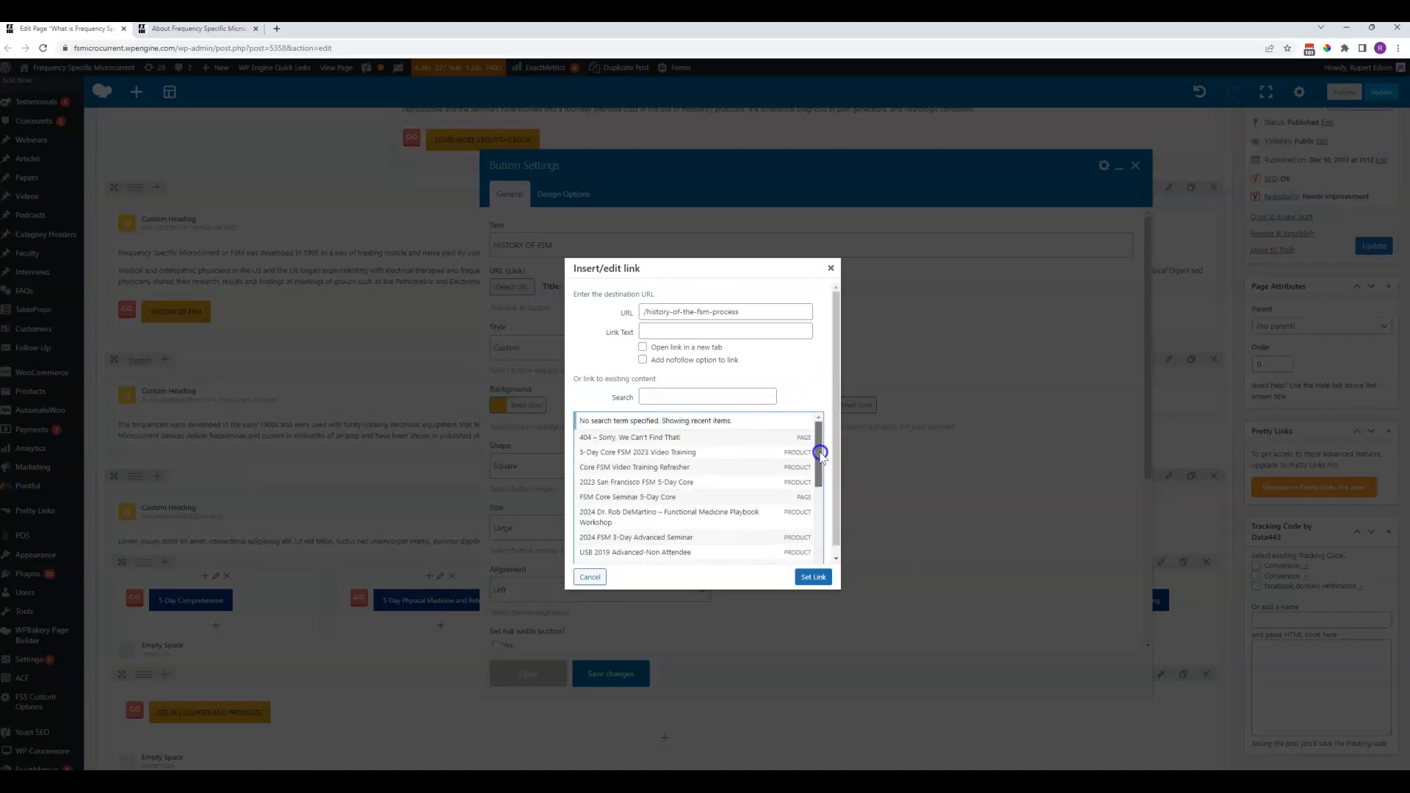
pyautogui.click(218, 35)
pyautogui.moveTo(174, 49); pyautogui.dragTo(257, 47)
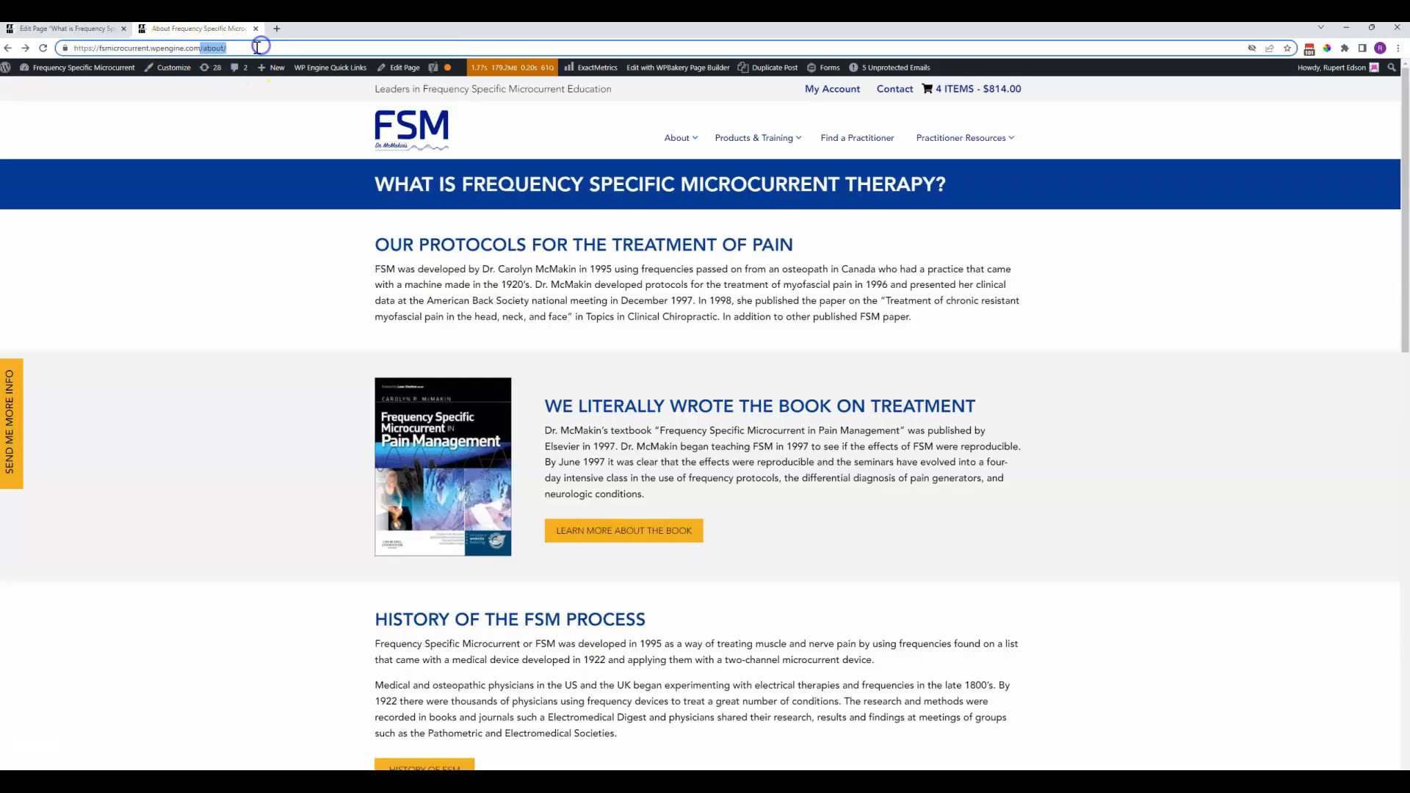
pyautogui.click(97, 30)
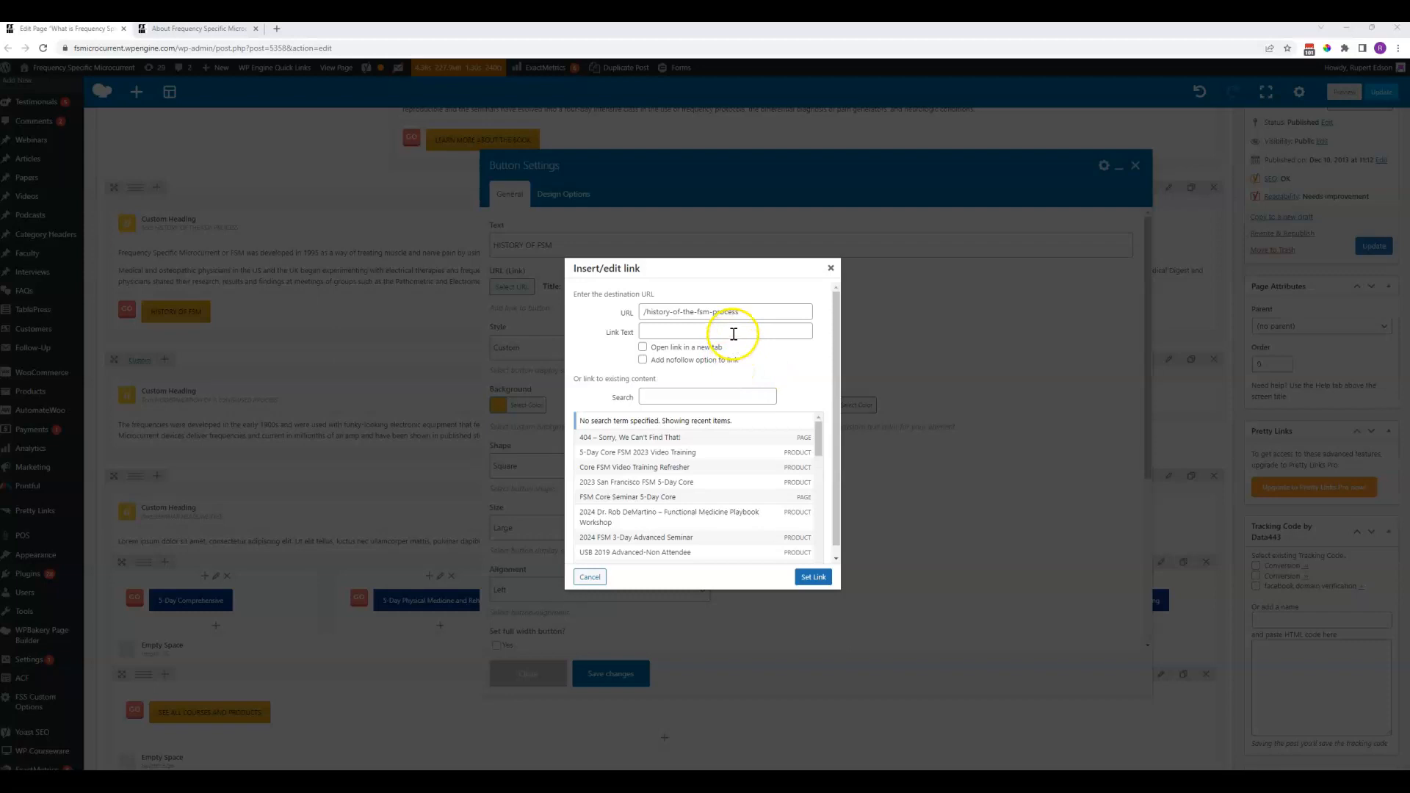
# - Try the option to open the button link in a new tab, cancel the link edit, and review the remaining button settings
pyautogui.click(642, 348)
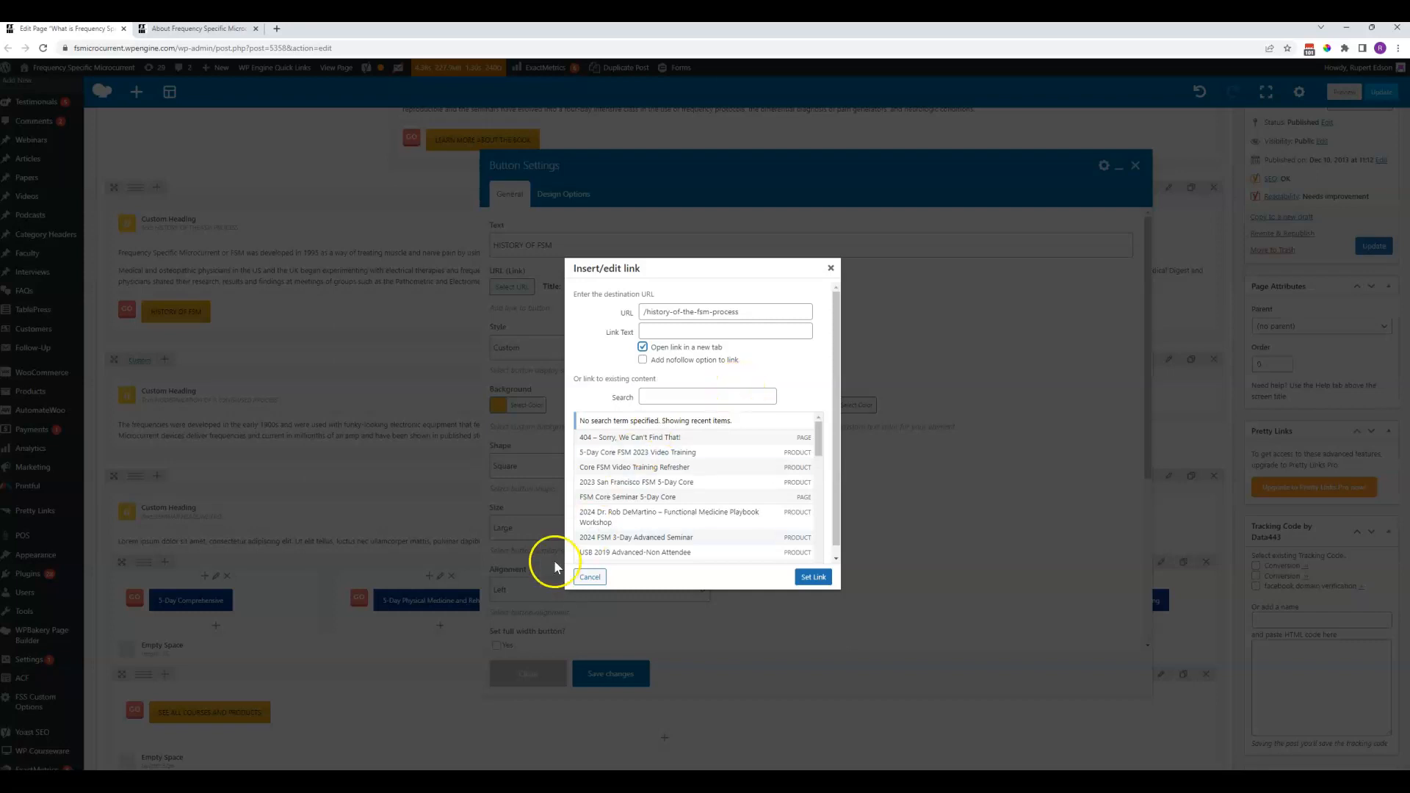
pyautogui.click(590, 579)
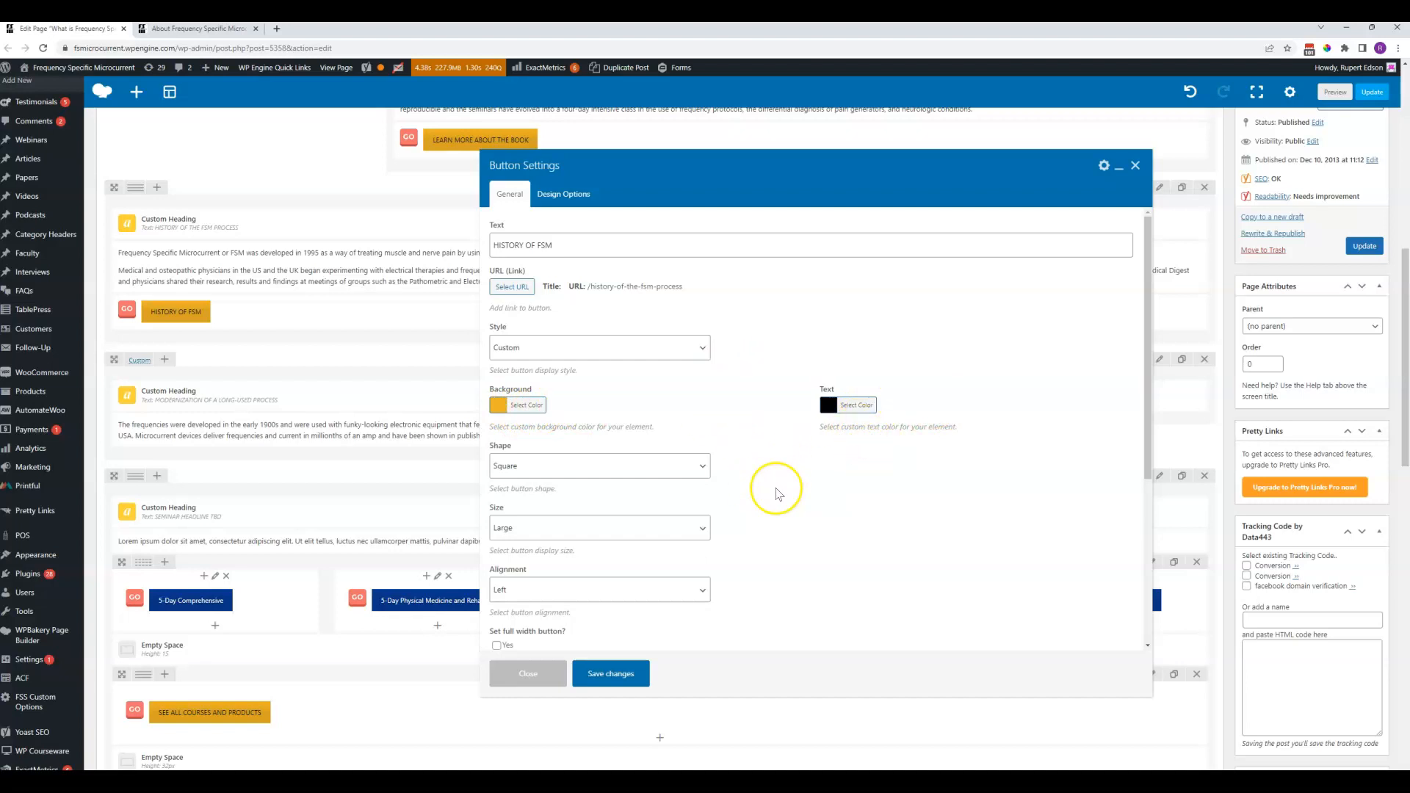
pyautogui.scroll(-1, 779, 495)
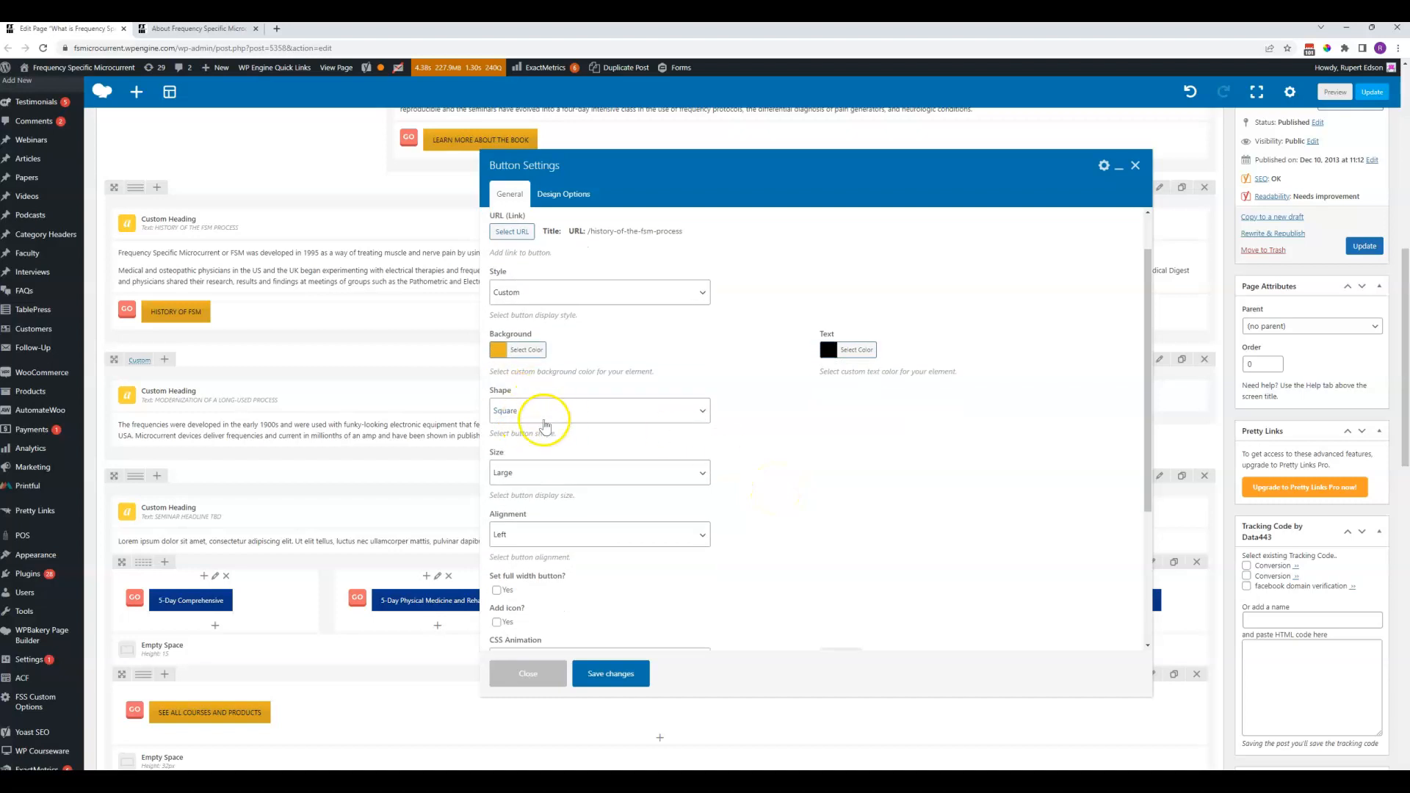
pyautogui.scroll(-1, 691, 463)
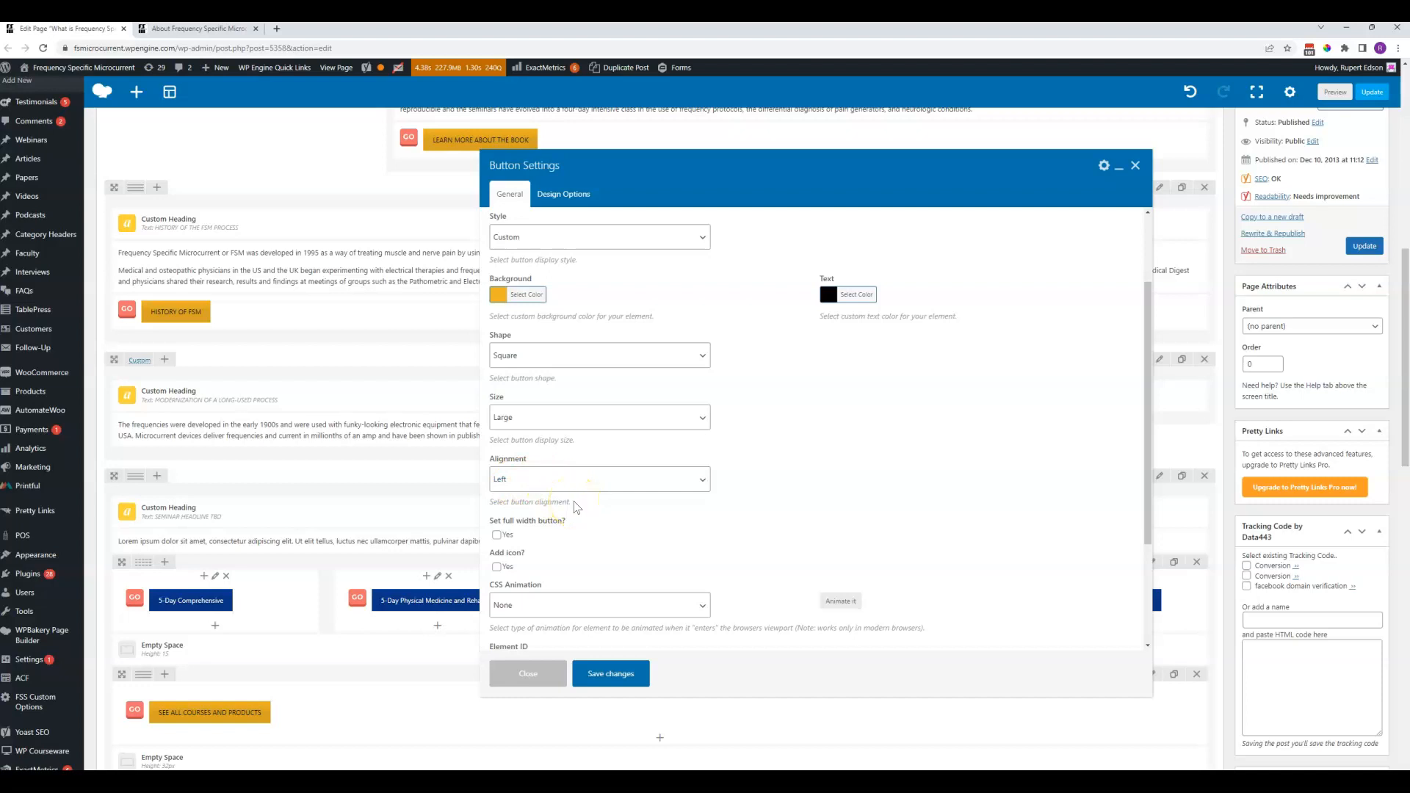
pyautogui.scroll(-3, 580, 562)
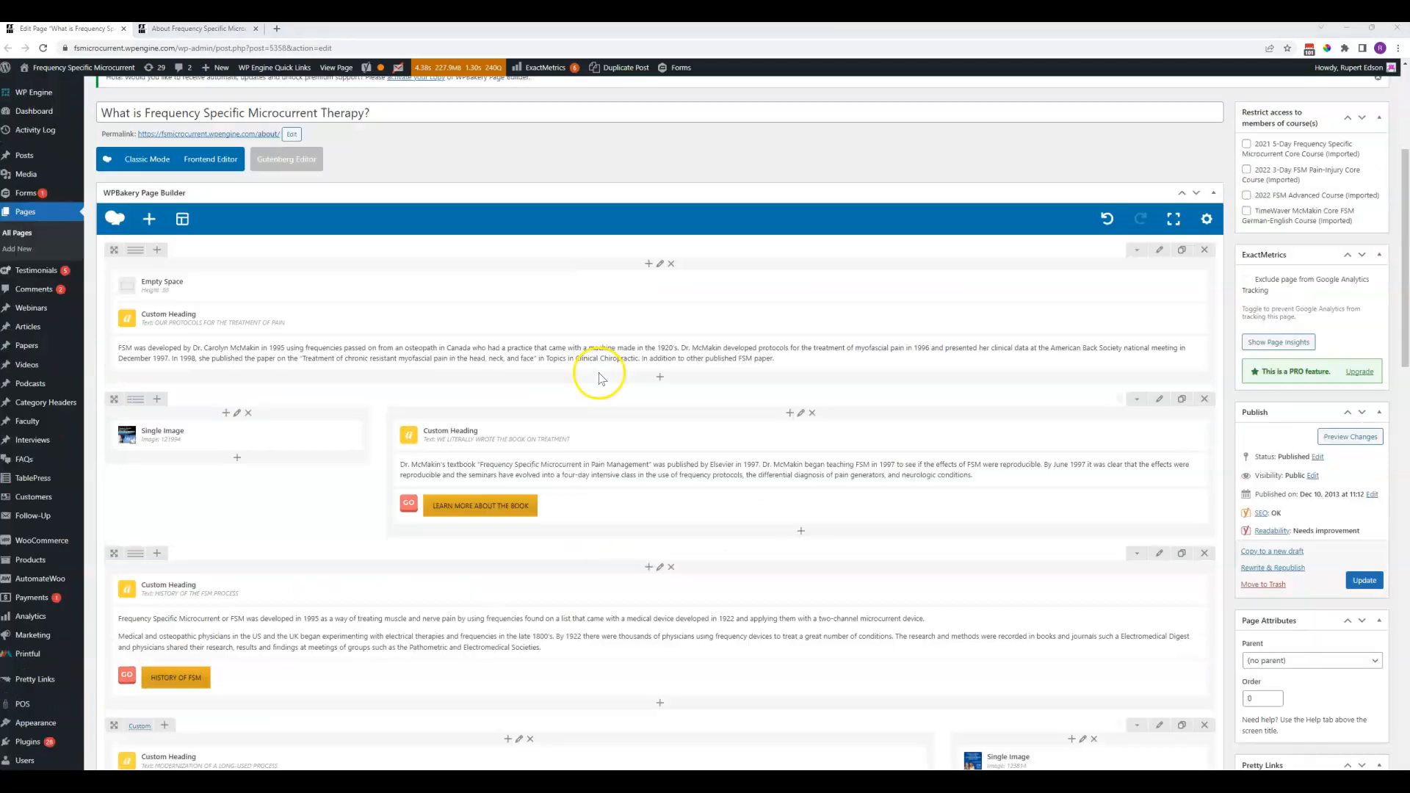
# - Add a Video Player element to the second column of the practitioner videos row, searching for "vid" and leaving its default Vimeo link
pyautogui.scroll(-7, 600, 378)
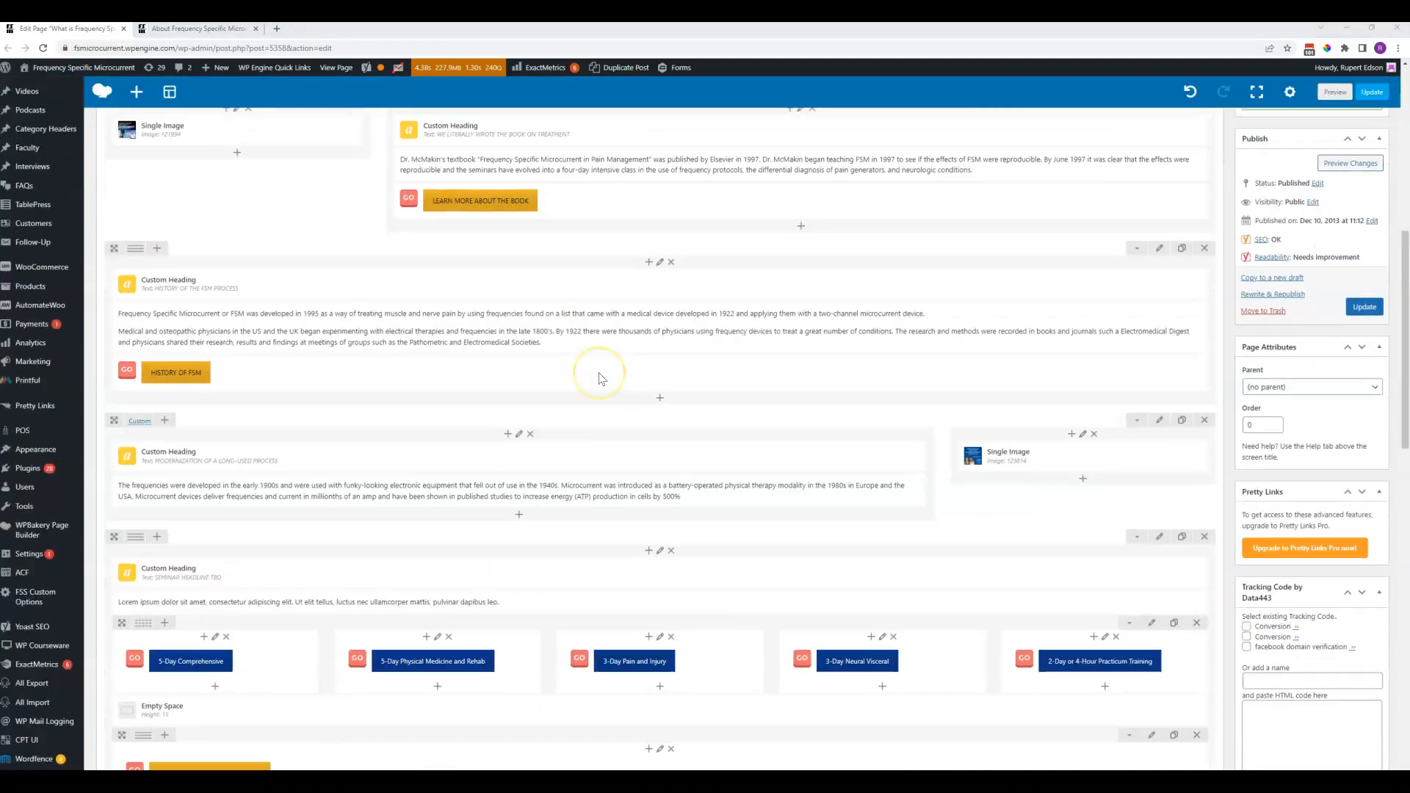
pyautogui.scroll(-5, 600, 378)
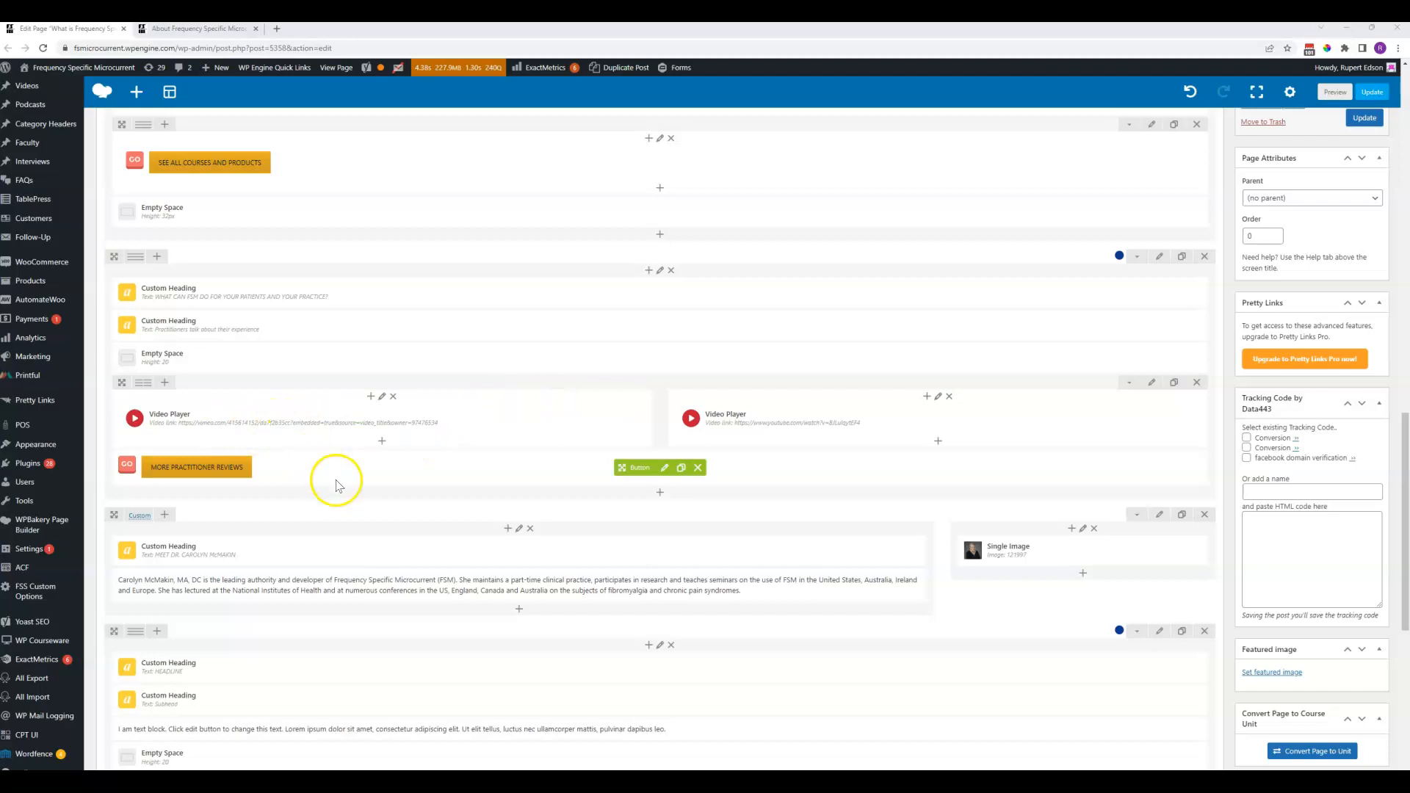
pyautogui.click(938, 441)
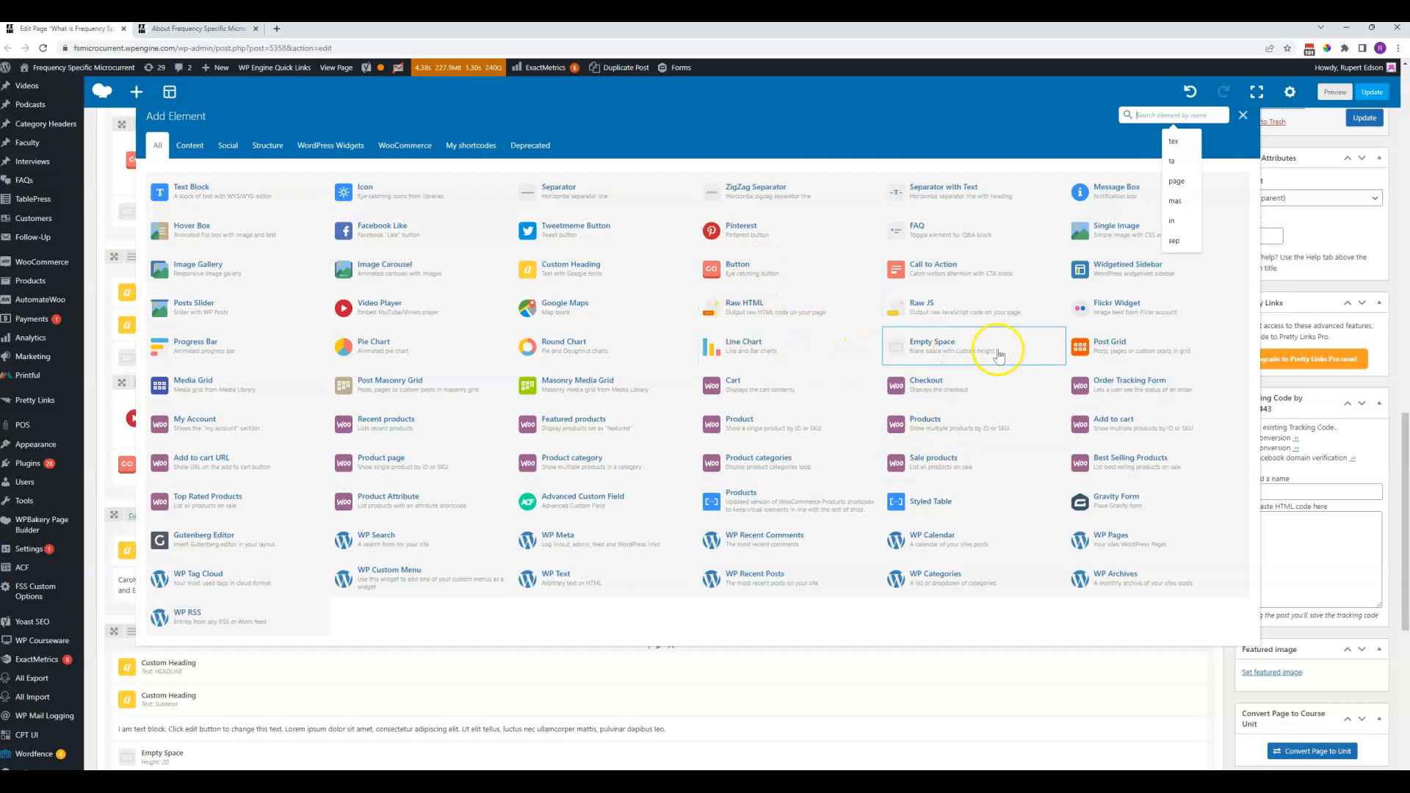
pyautogui.scroll(-3, 988, 355)
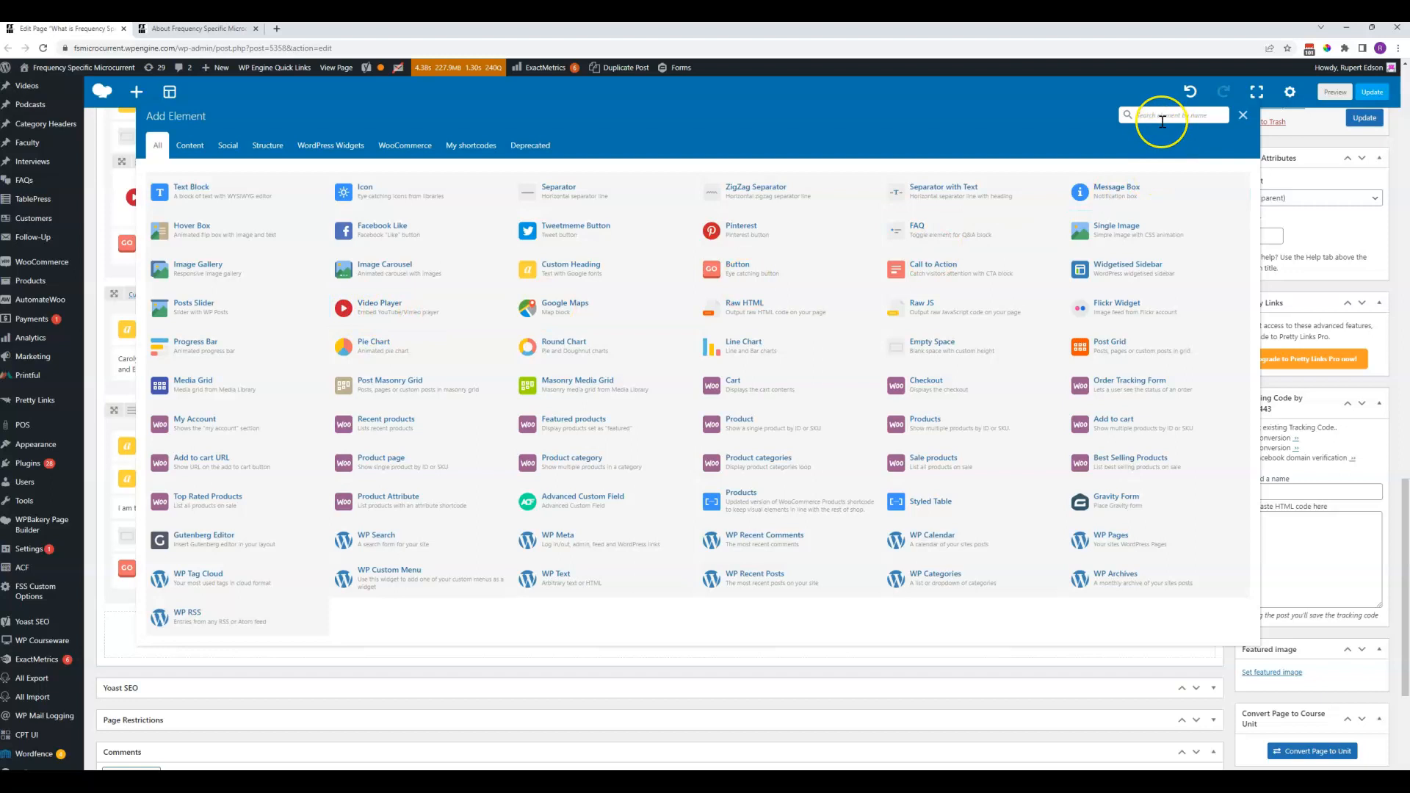
pyautogui.write('v')
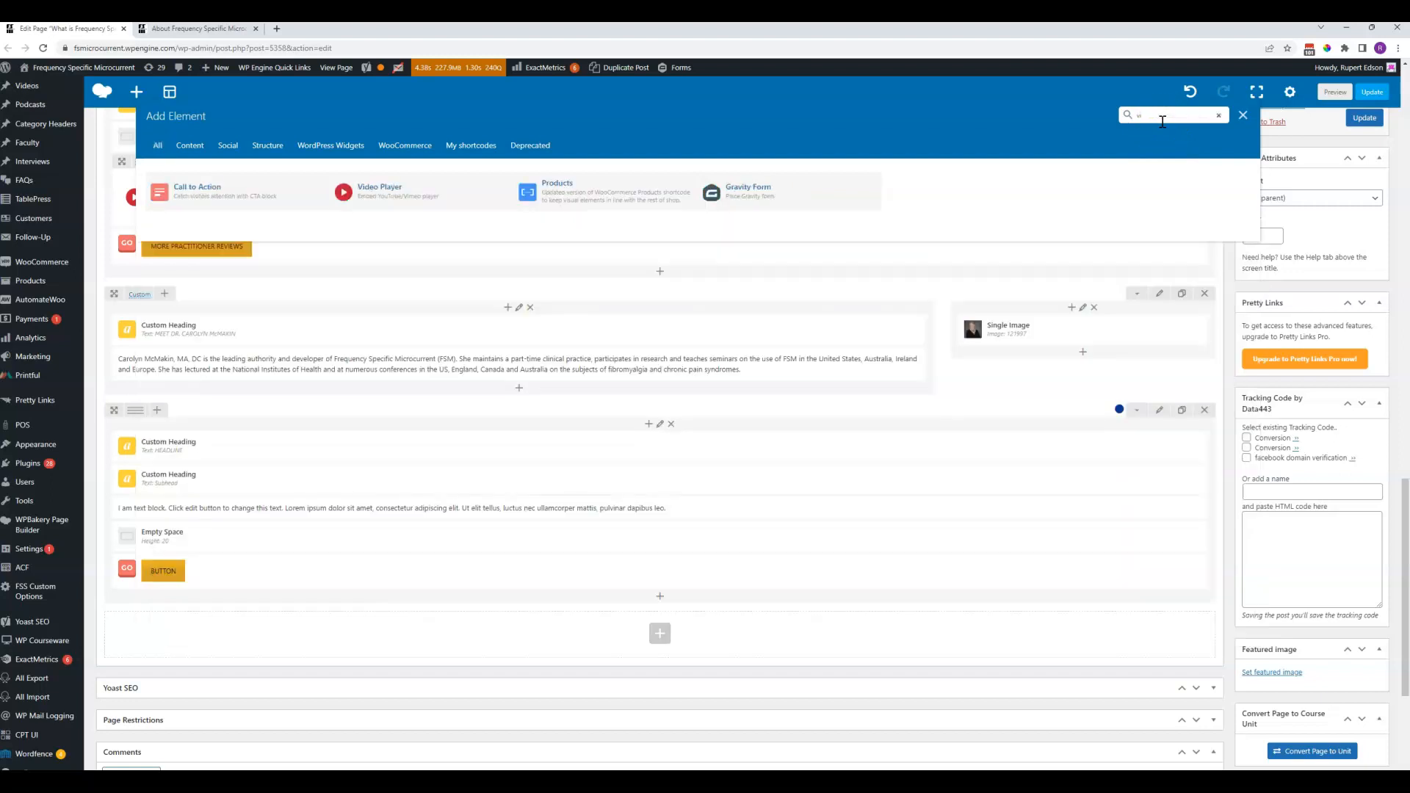
pyautogui.write('id')
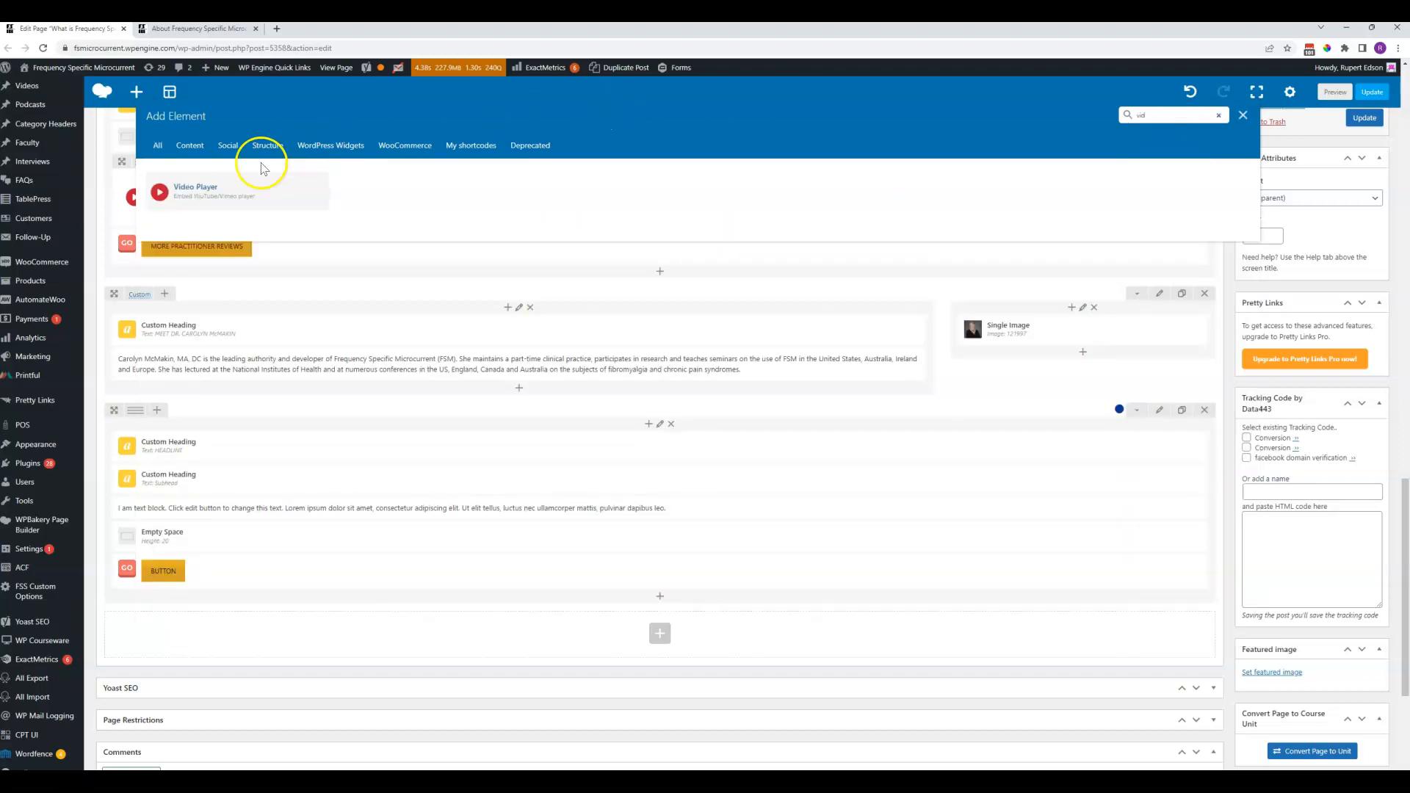
pyautogui.click(230, 189)
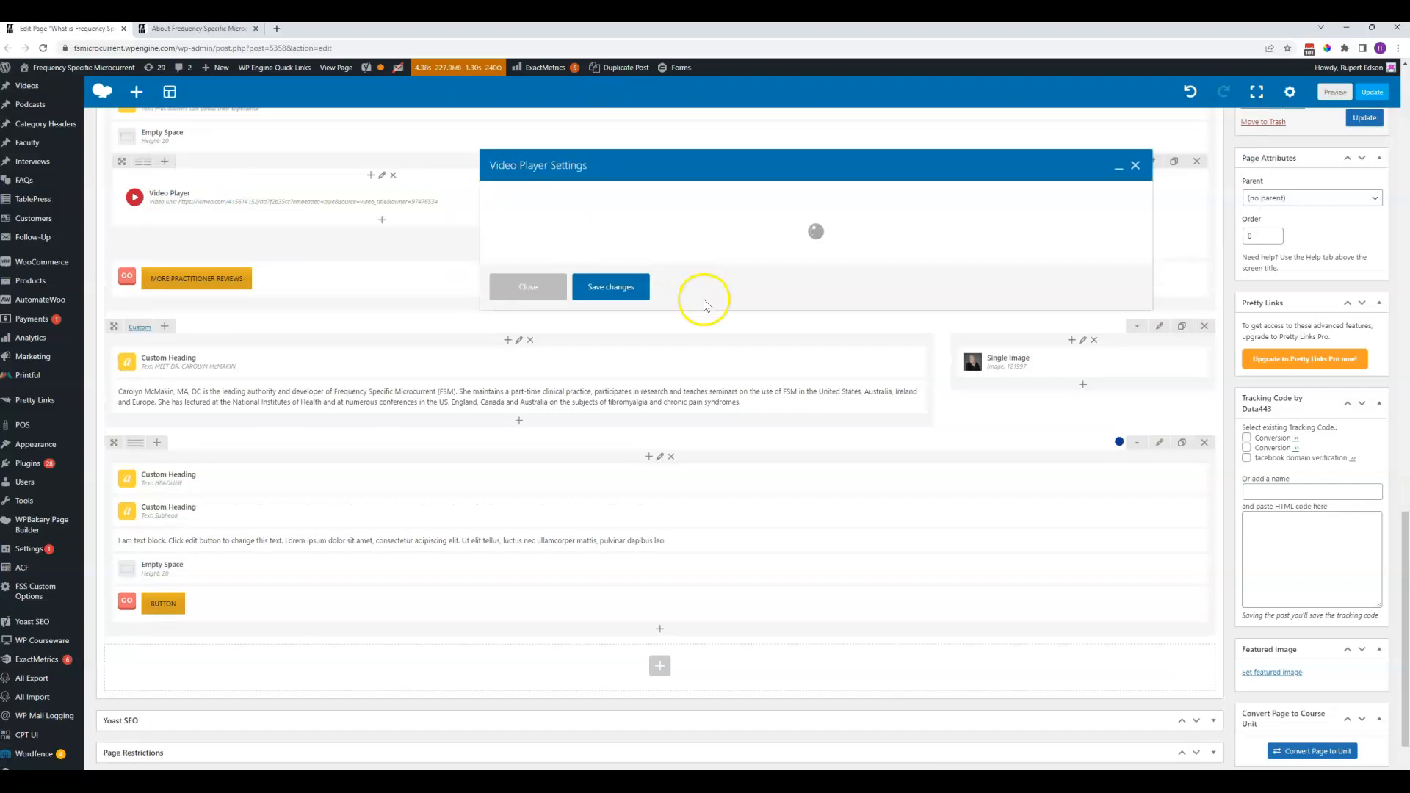
pyautogui.moveTo(640, 307); pyautogui.dragTo(497, 305)
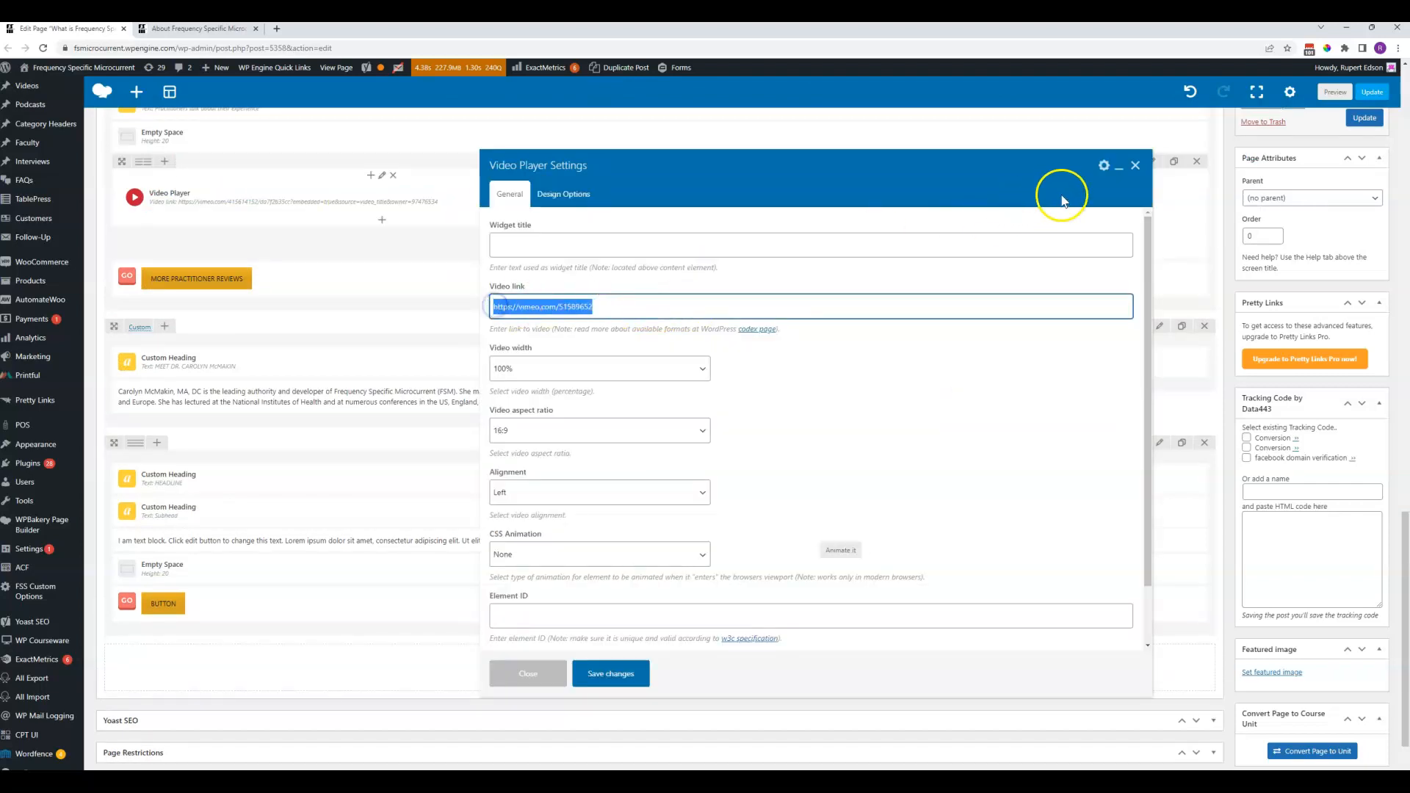
pyautogui.click(1135, 165)
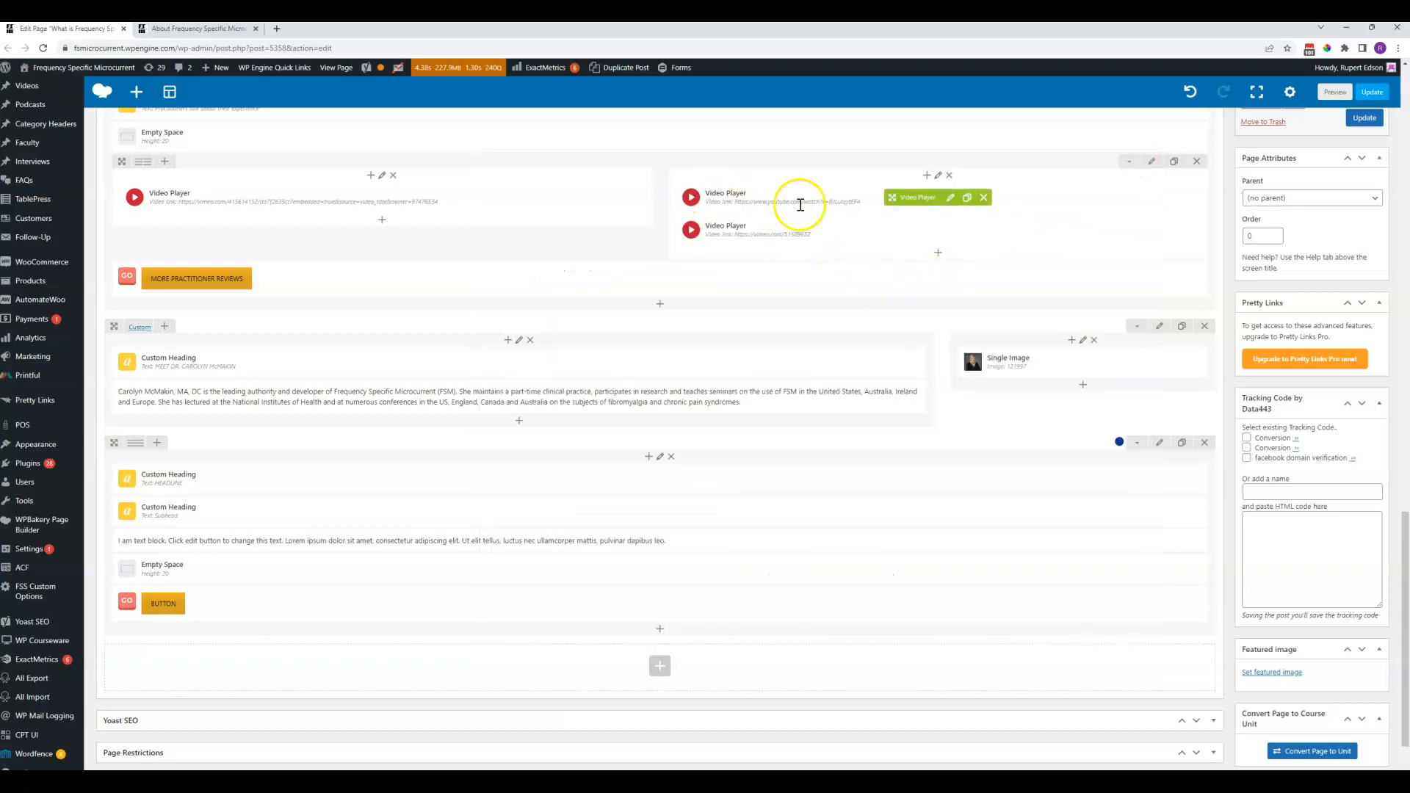
# - Check the two practitioner videos on the published page, then delete the original YouTube Video Player from the second column in the editor
pyautogui.click(177, 28)
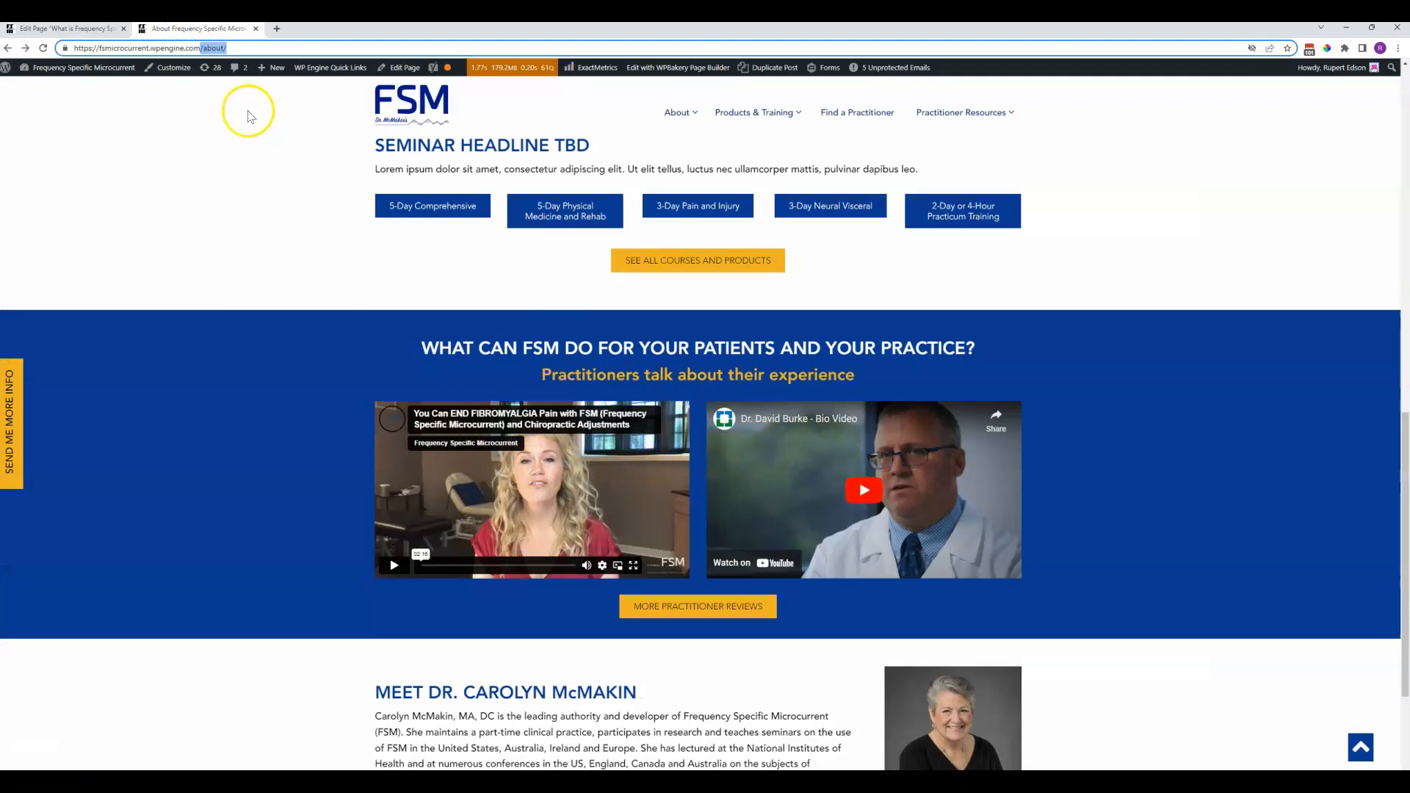
pyautogui.click(110, 28)
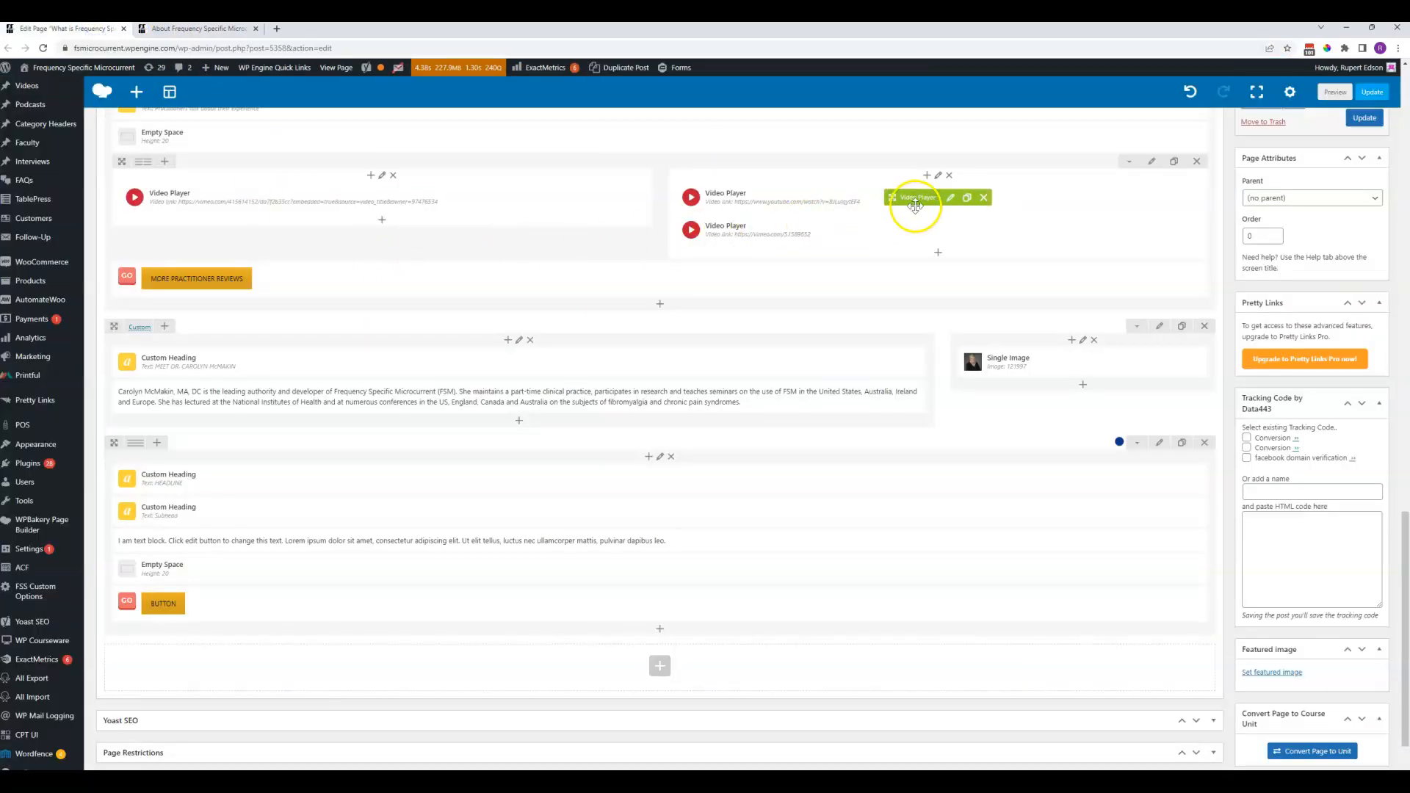
pyautogui.click(982, 195)
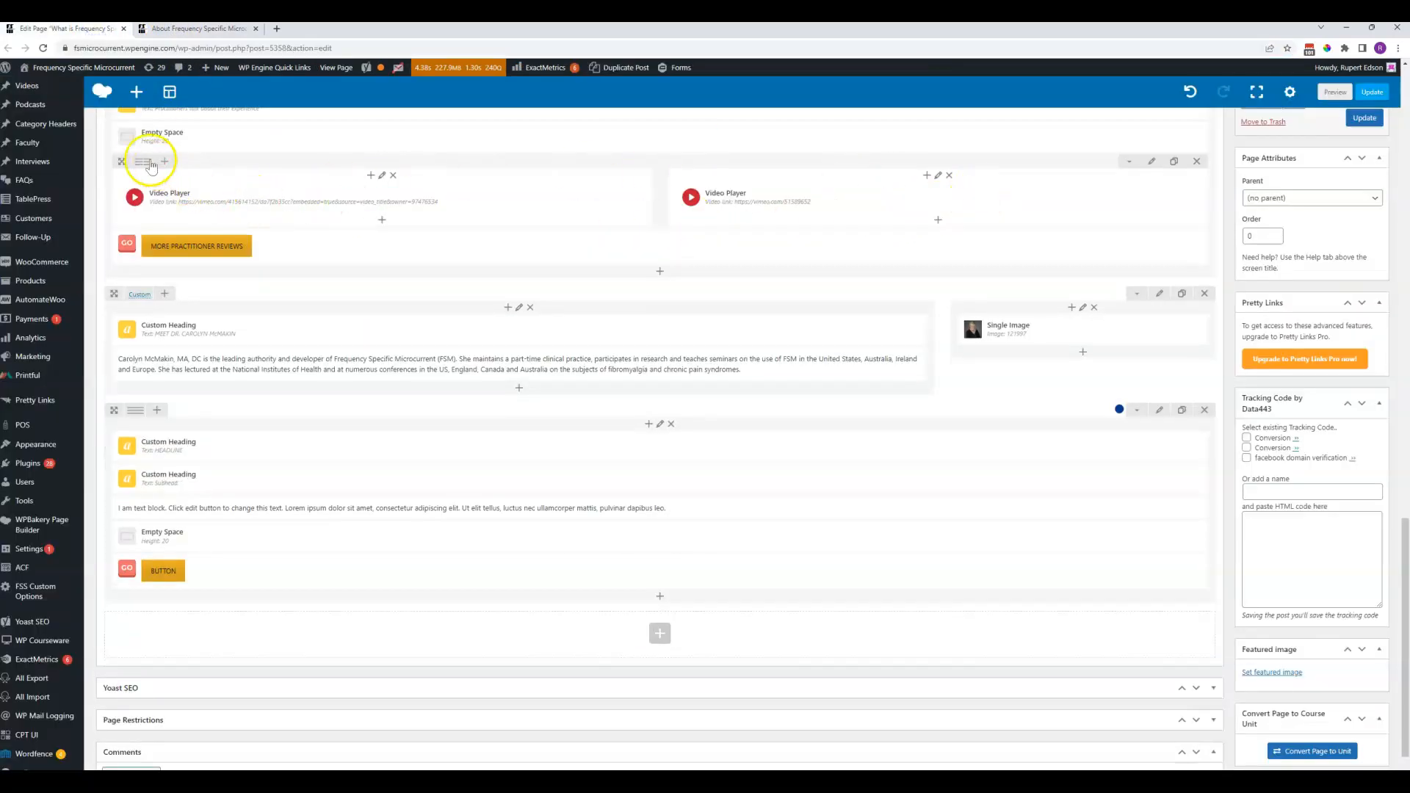
# - Change the practitioner videos row to three equal columns and place a copy of the new Video Player in the third column
pyautogui.moveTo(143, 162)
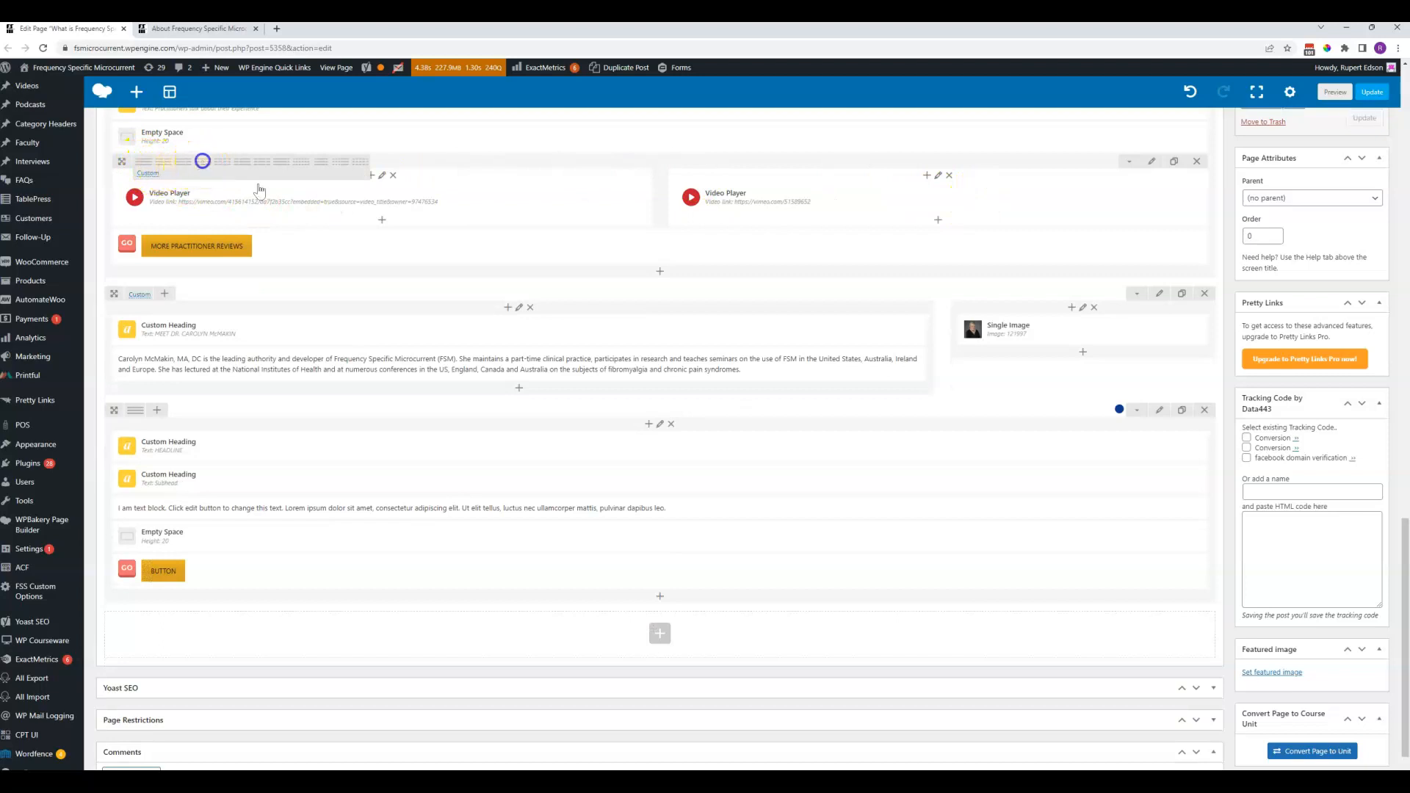
pyautogui.click(202, 163)
pyautogui.moveTo(639, 196); pyautogui.dragTo(1008, 194)
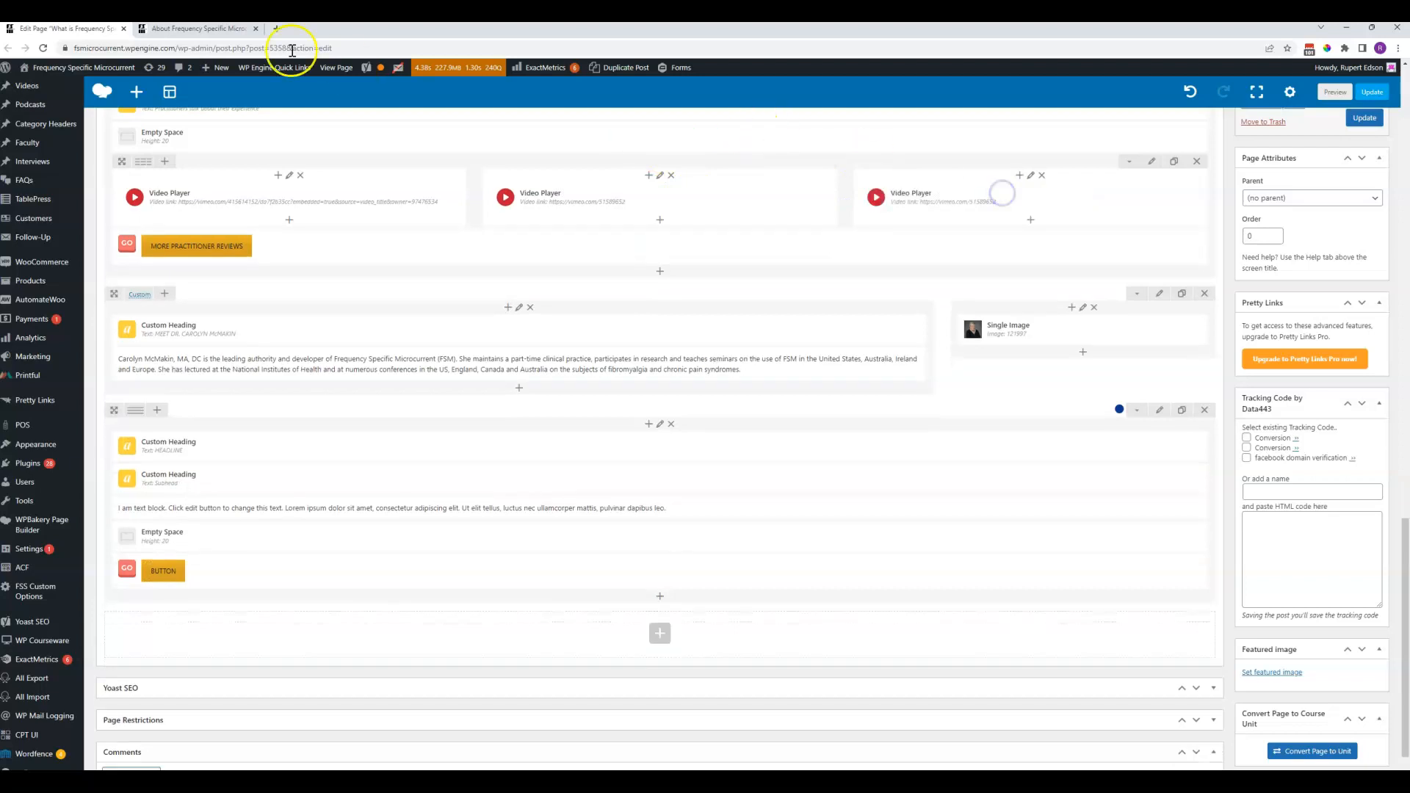
# - Reload the page editor without saving the layout changes
pyautogui.click(360, 70)
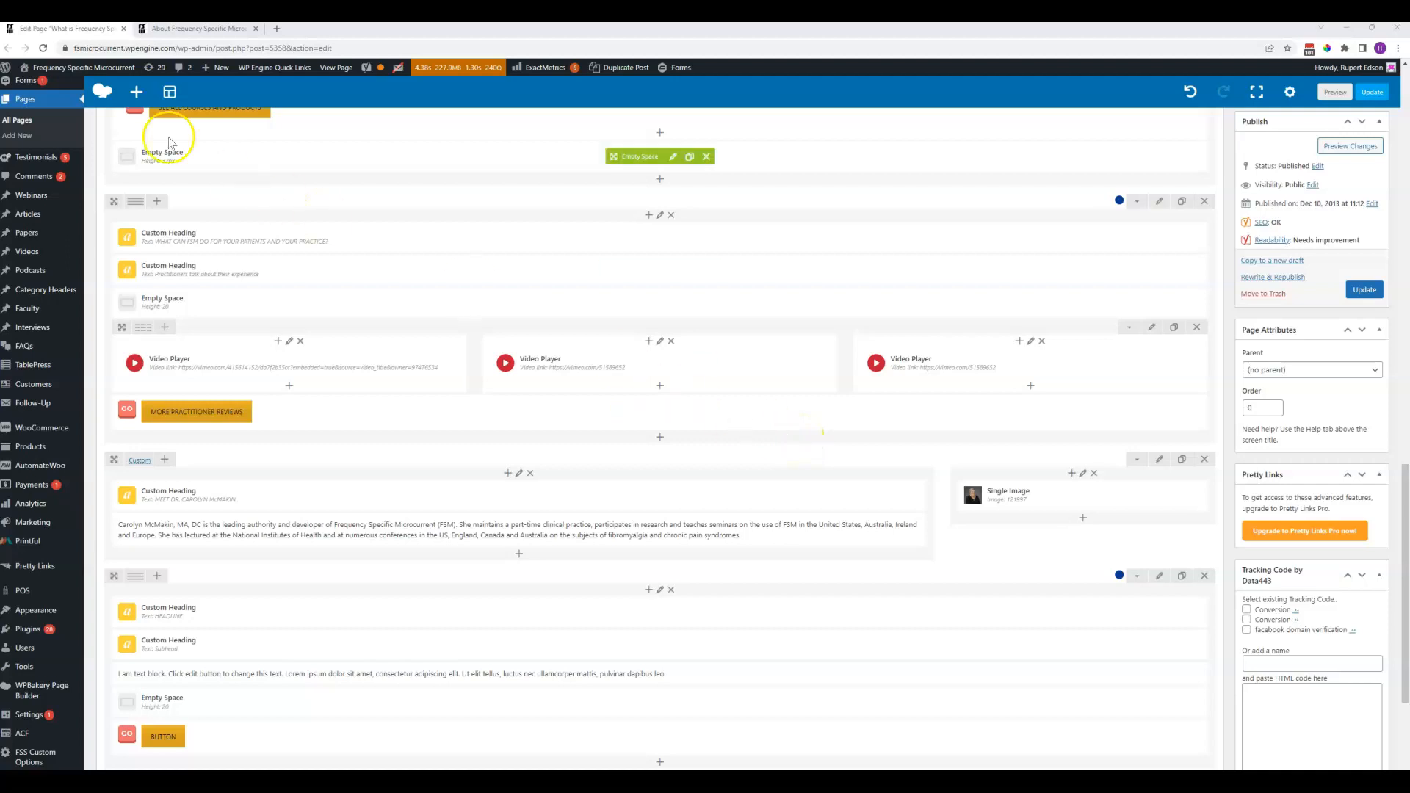
pyautogui.click(43, 47)
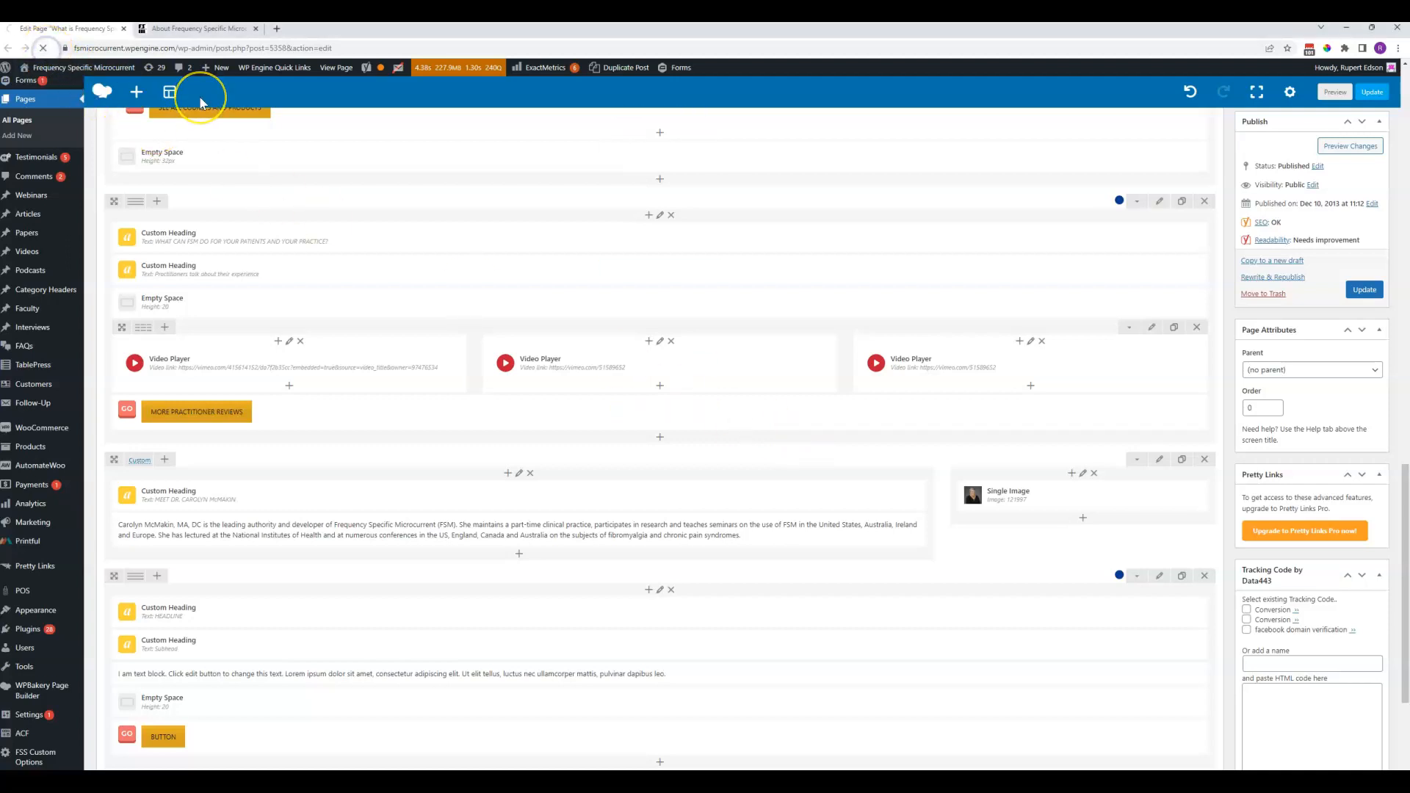